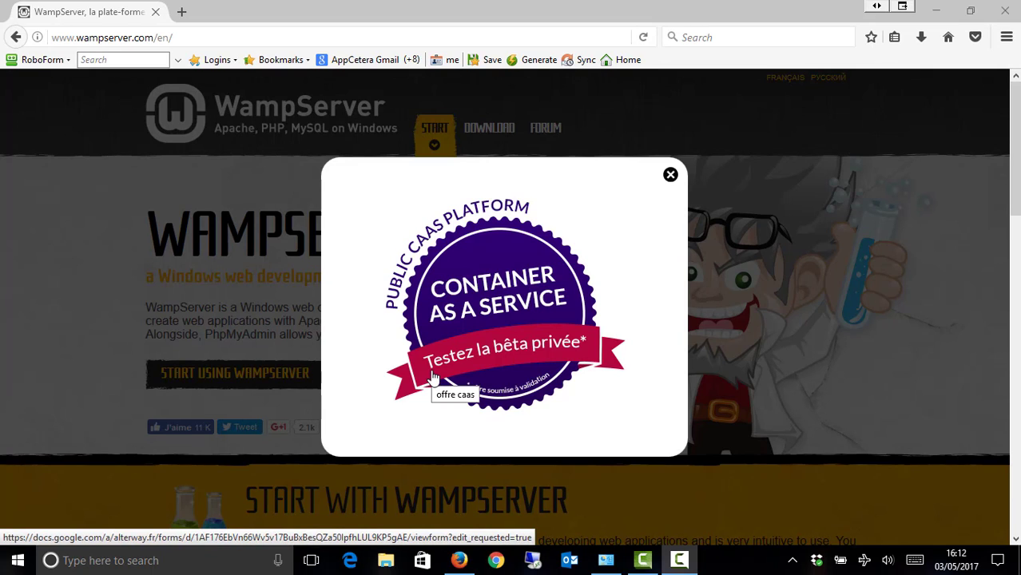
# Dismiss the promotional pop-up and open the download notes for WampServer 64 bits (X64) 3.0.6
pyautogui.click(644, 37)
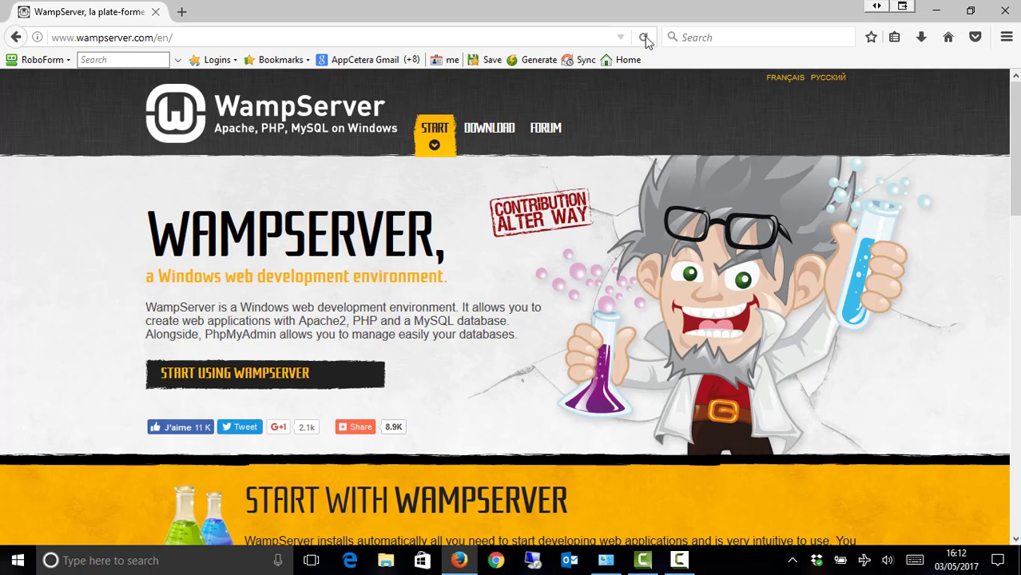
pyautogui.click(491, 133)
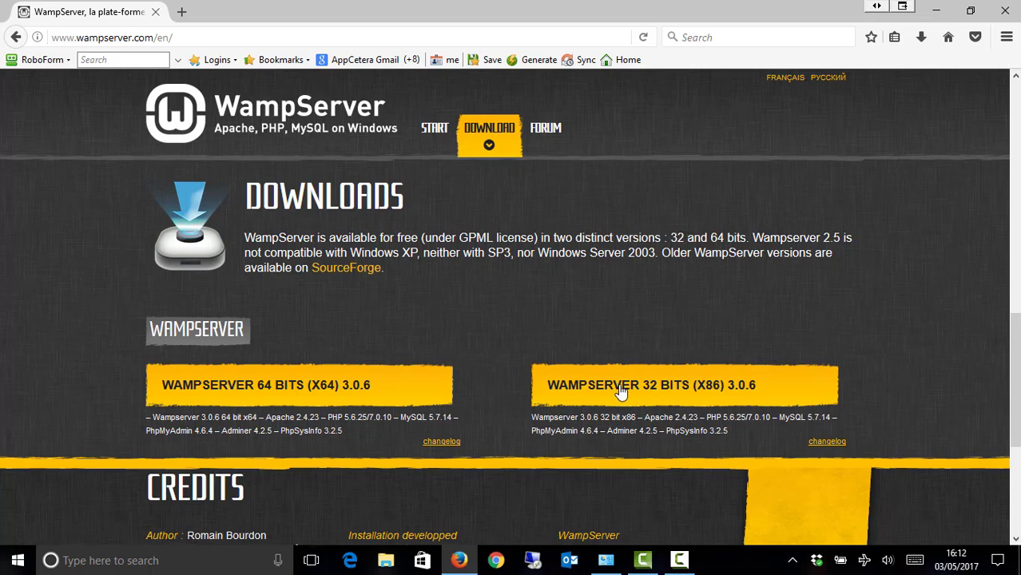
pyautogui.click(331, 389)
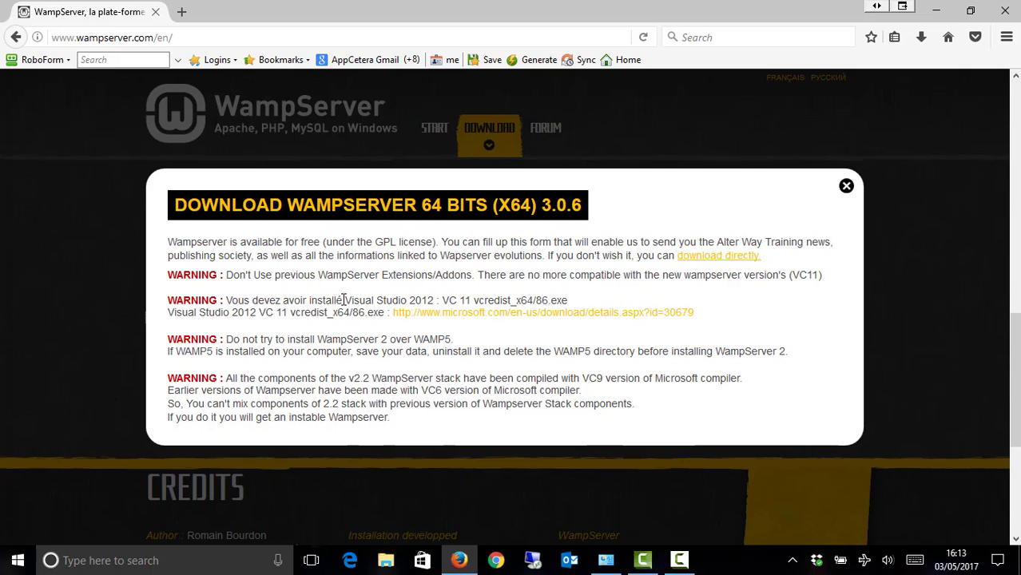
# Highlight the Visual Studio 2012 VC 11 requirement and compare it with the installed redistributables in Programs and Features
pyautogui.moveTo(344, 300); pyautogui.dragTo(569, 303)
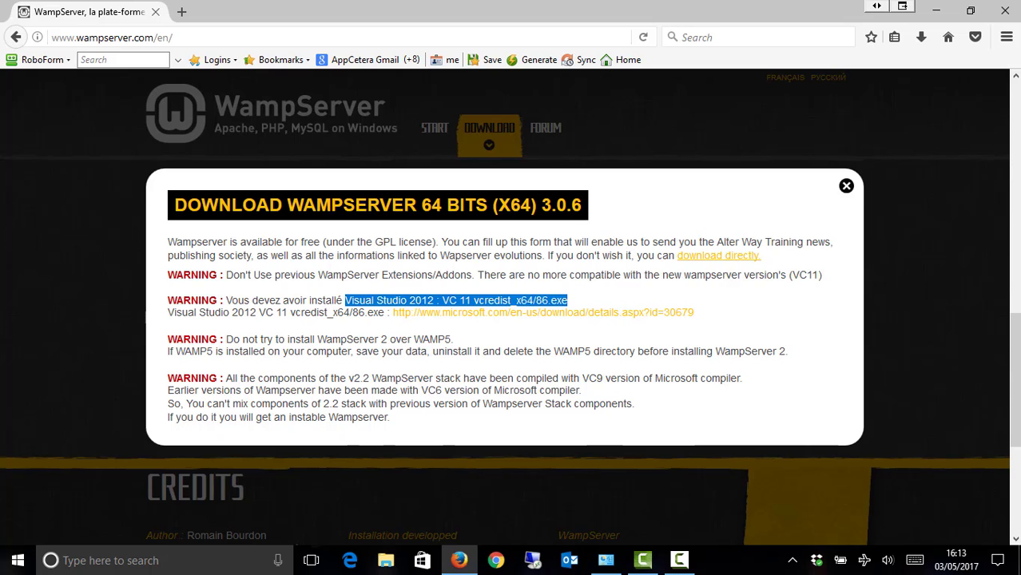
pyautogui.hotkey('alt', 'Tab')
pyautogui.moveTo(1020, 384); pyautogui.dragTo(429, 200)
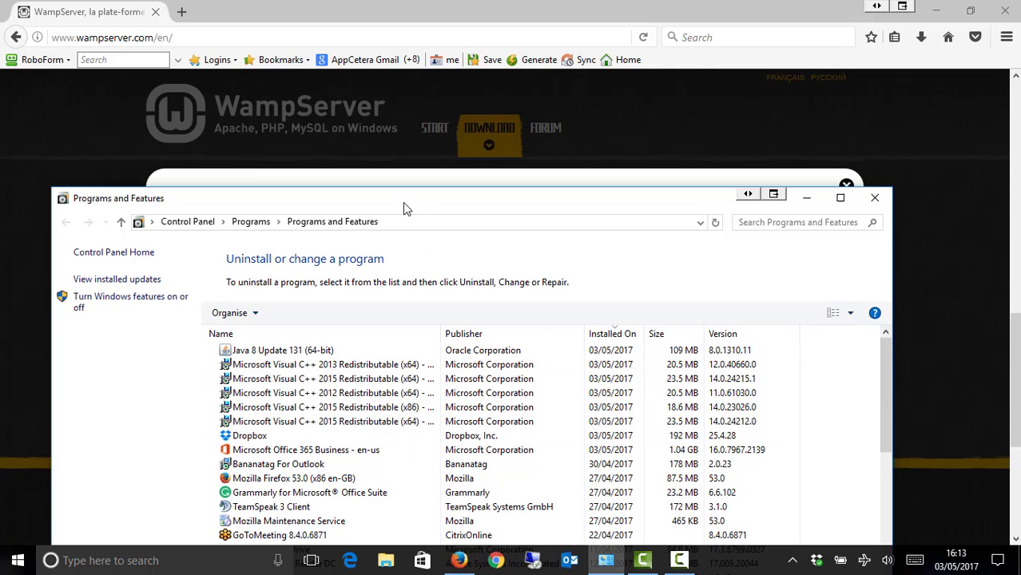
pyautogui.moveTo(404, 204); pyautogui.dragTo(763, 205)
pyautogui.moveTo(985, 192); pyautogui.dragTo(1020, 189)
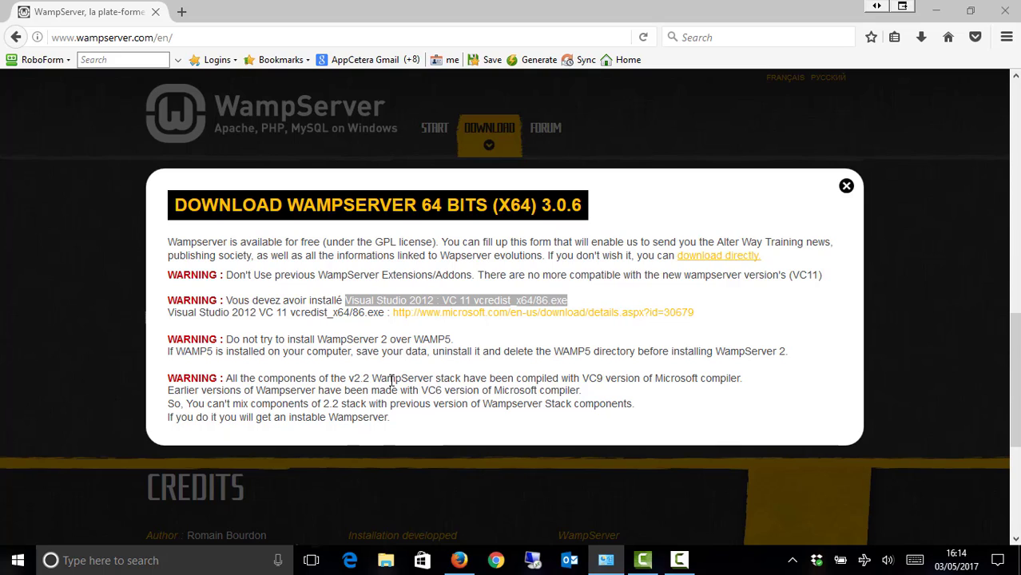
pyautogui.click(478, 325)
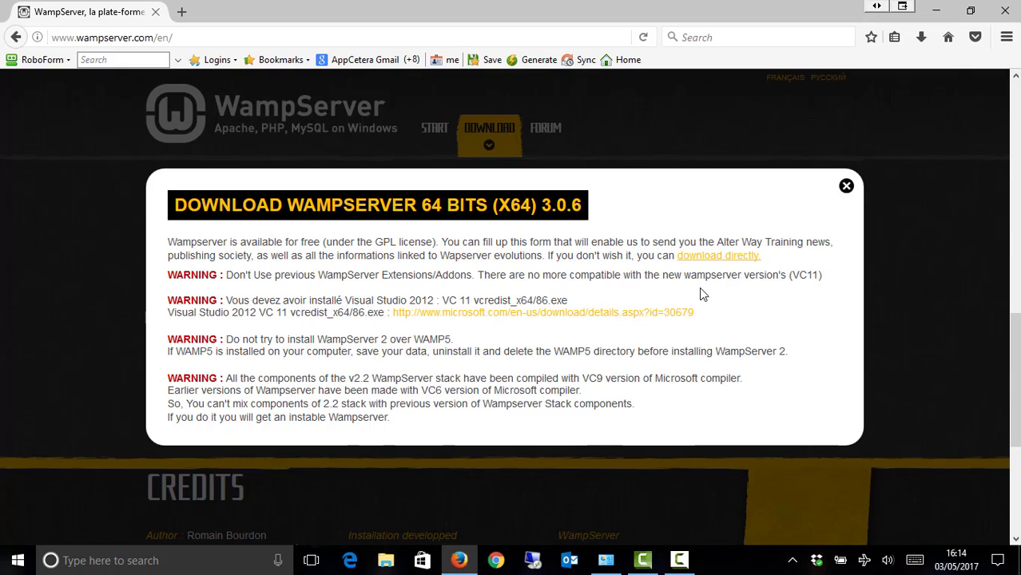
# Search the web in a new tab for "microsoft c++ 2915" and open Microsoft's Visual C++ Redistributable for Visual Studio download result
pyautogui.click(182, 14)
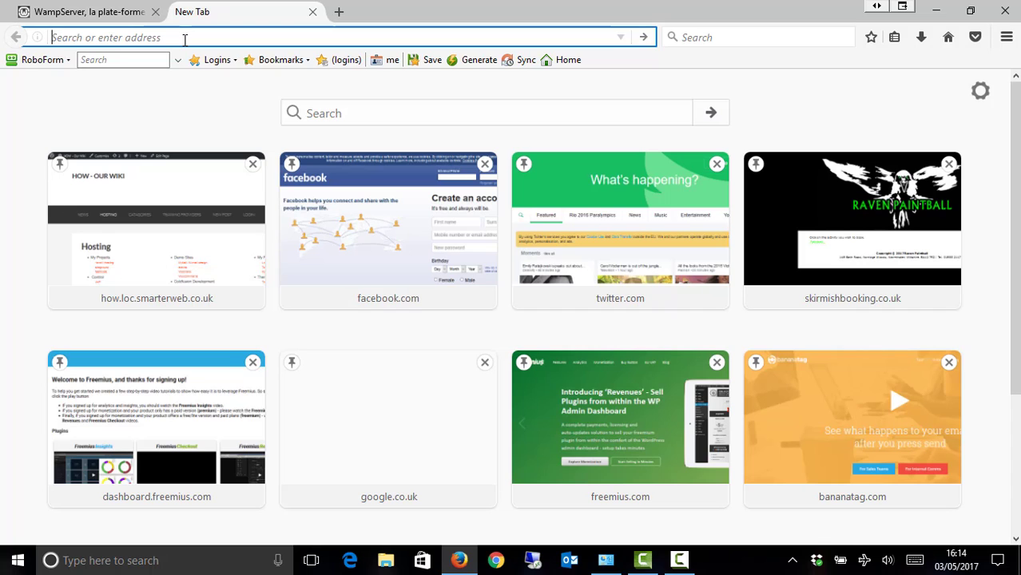
pyautogui.write('mic')
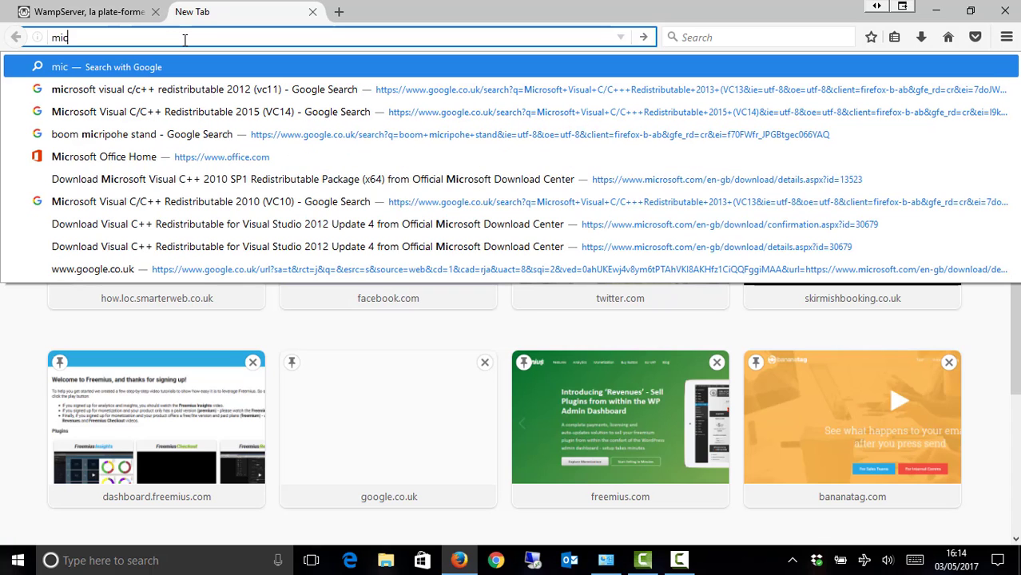
pyautogui.write('rosoft')
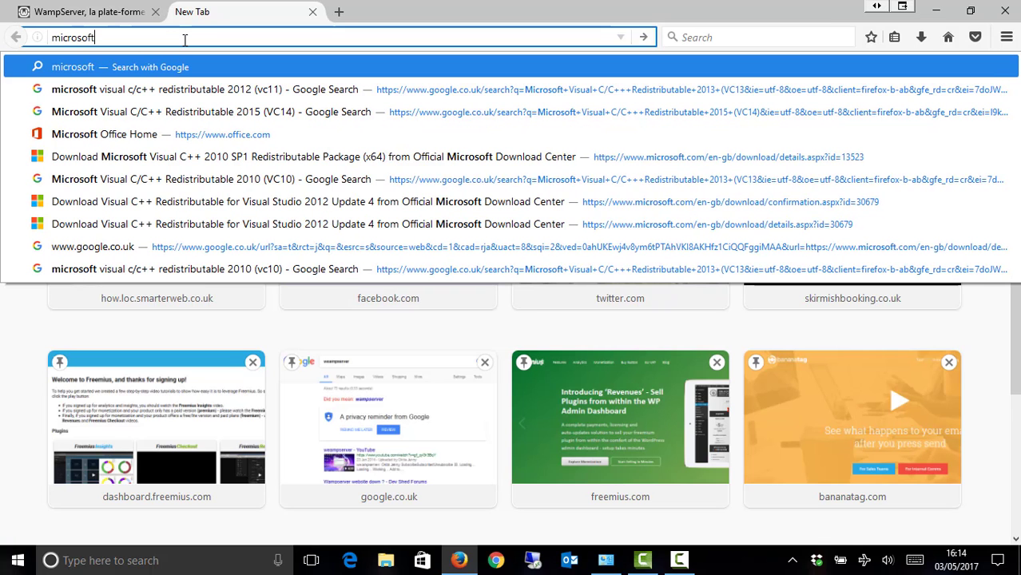
pyautogui.write(' c+')
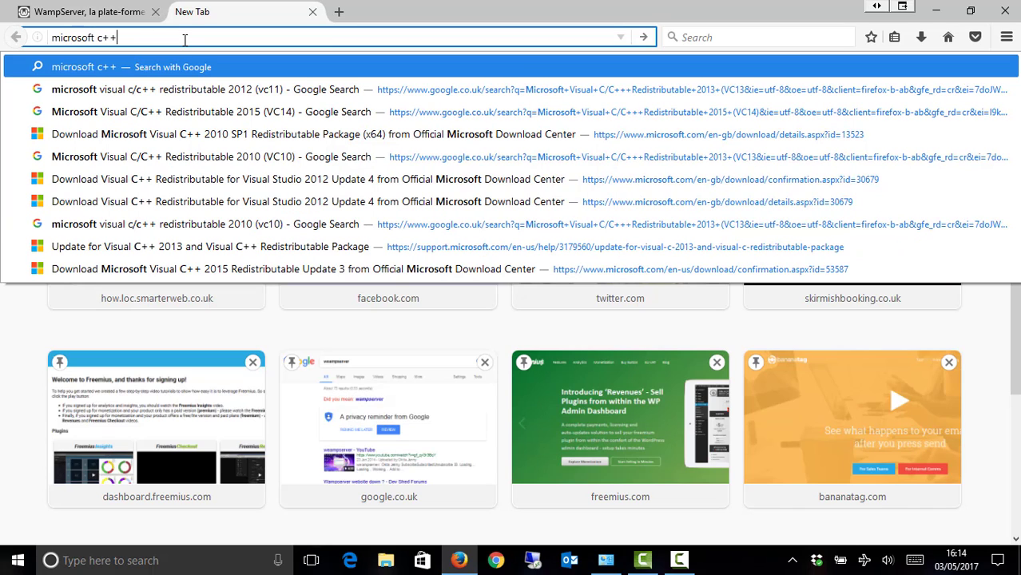
pyautogui.write('+ 2915')
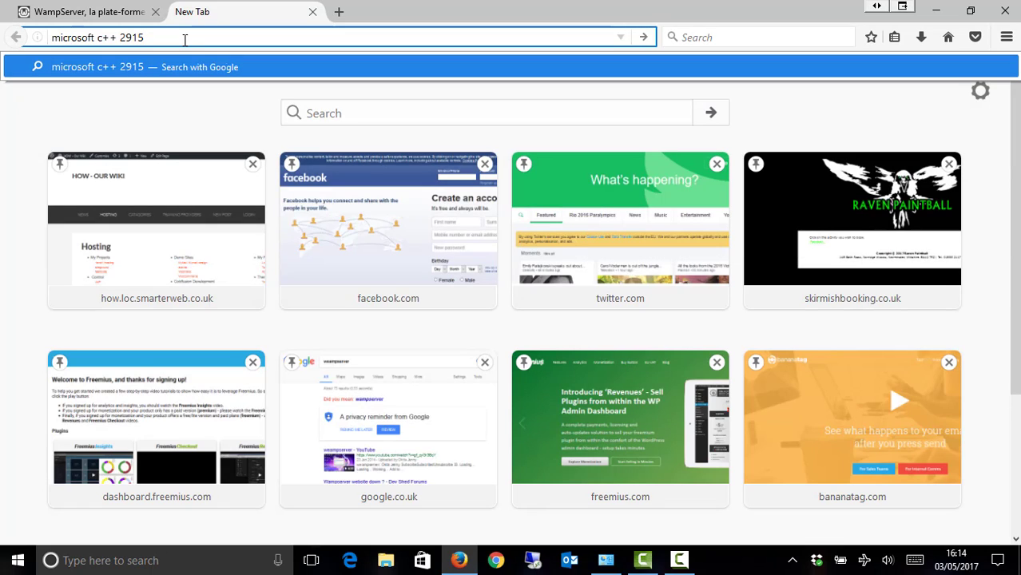
pyautogui.press('Return')
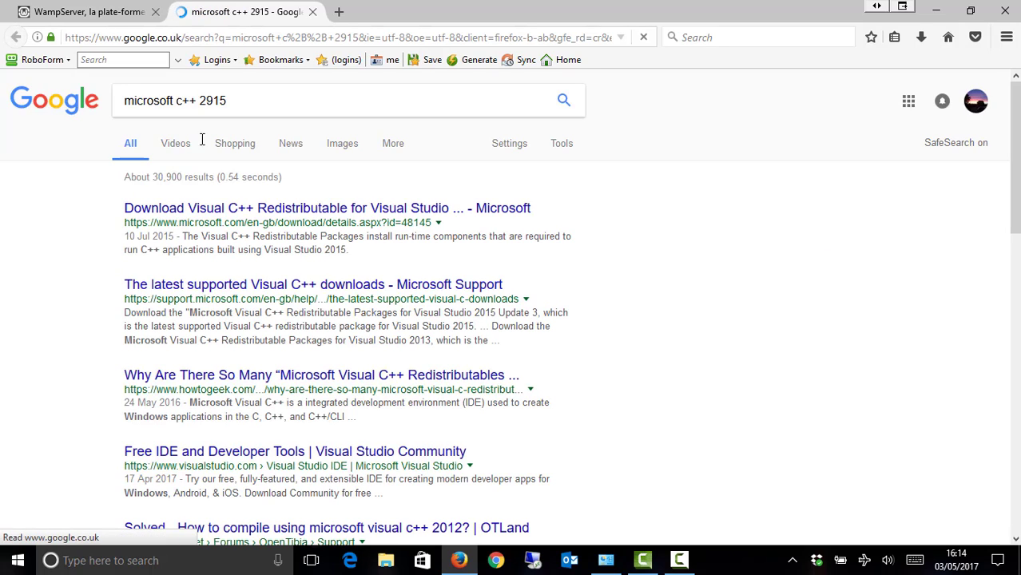
pyautogui.click(206, 210)
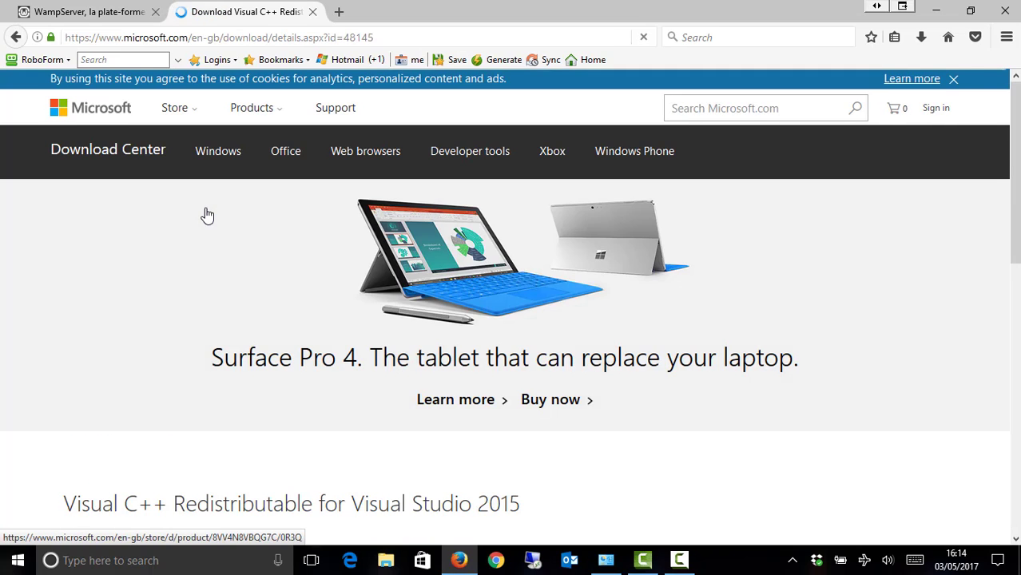
# Download the English vc_redist.x64.exe and vc_redist.x86.exe installers for Visual Studio 2015 and save both files
pyautogui.scroll(-1, 207, 215)
pyautogui.scroll(-5, 207, 215)
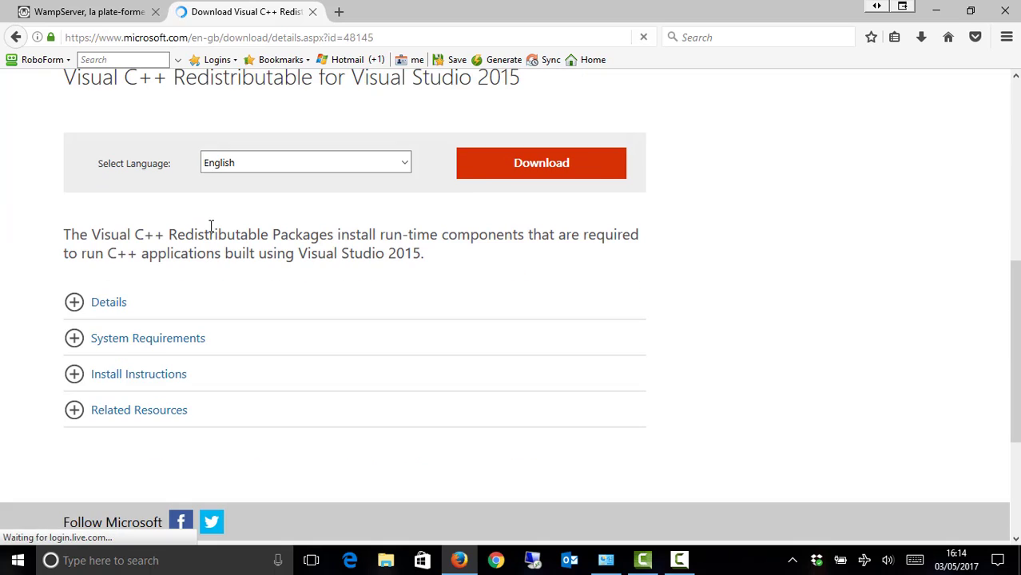
pyautogui.click(493, 177)
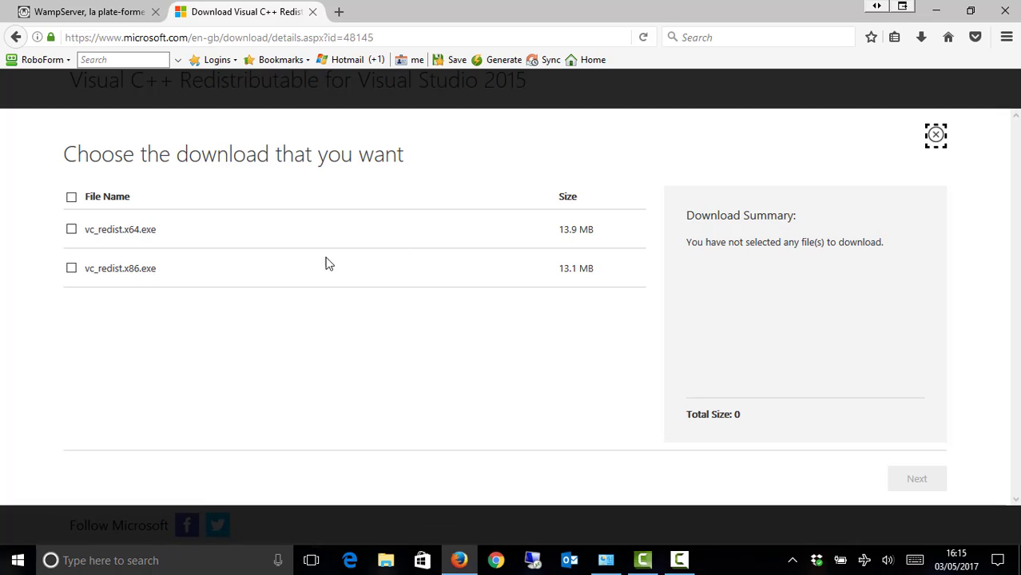
pyautogui.click(71, 230)
pyautogui.click(72, 269)
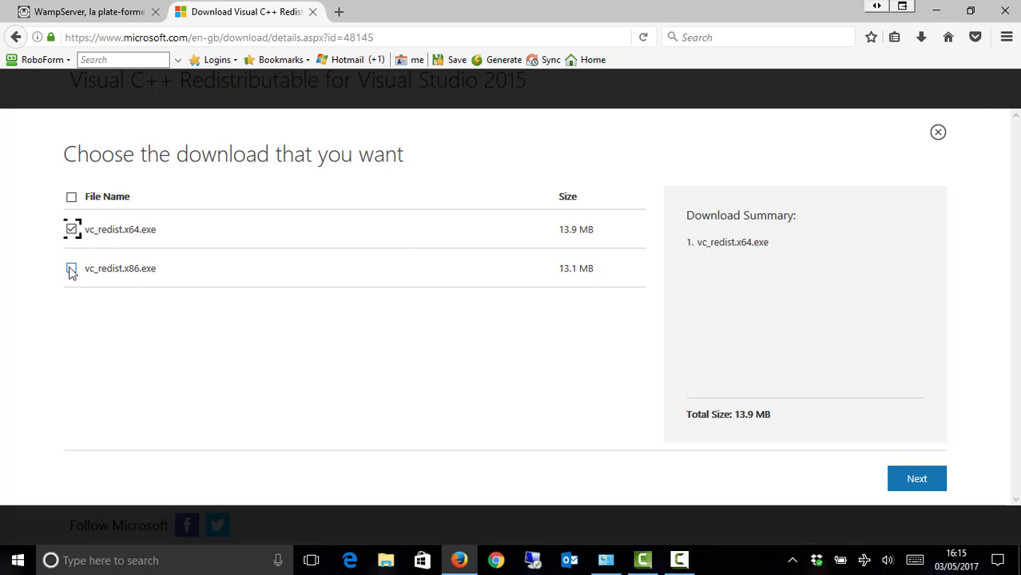
pyautogui.click(913, 489)
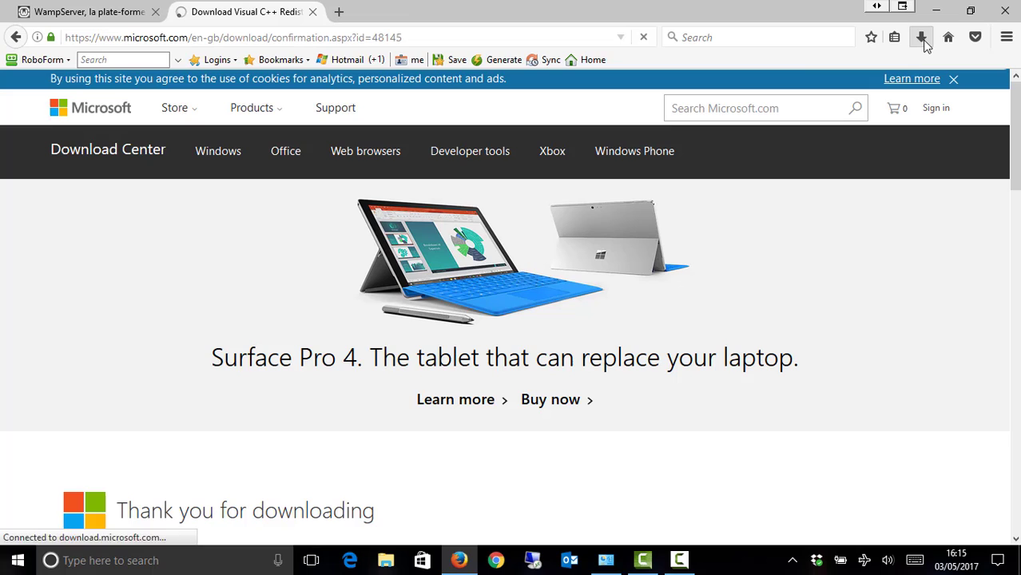
pyautogui.click(921, 37)
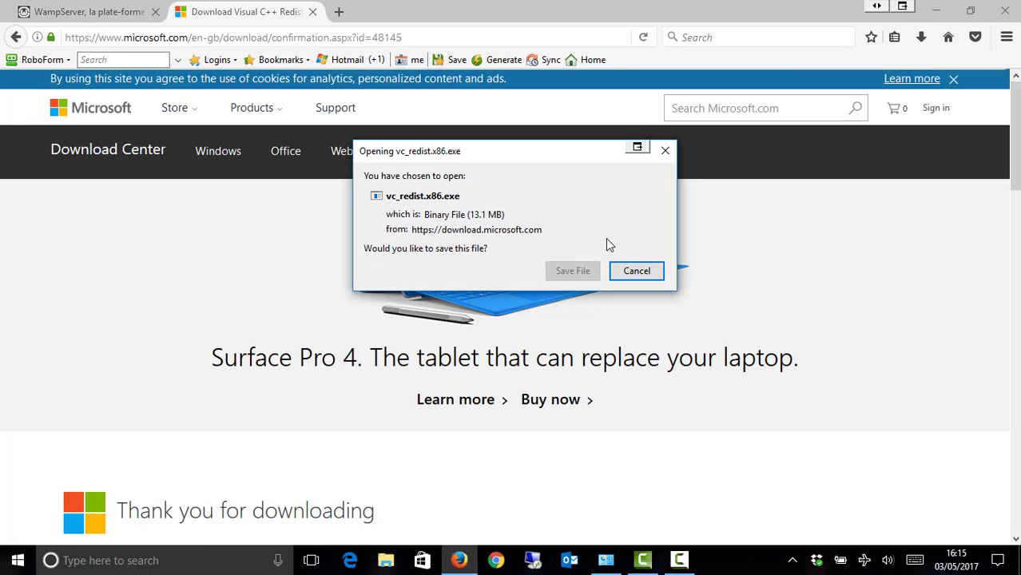
pyautogui.click(566, 272)
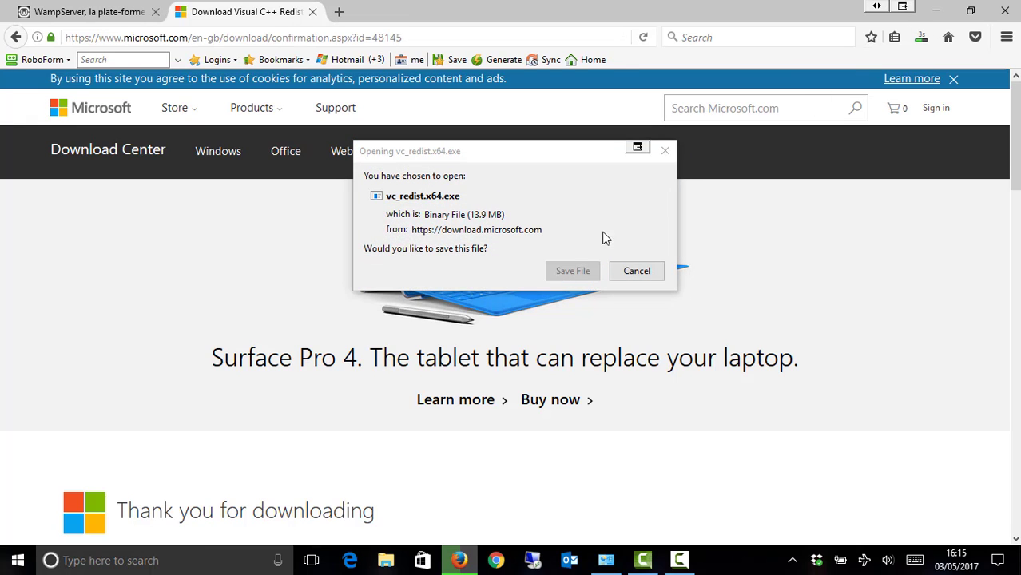
pyautogui.click(567, 273)
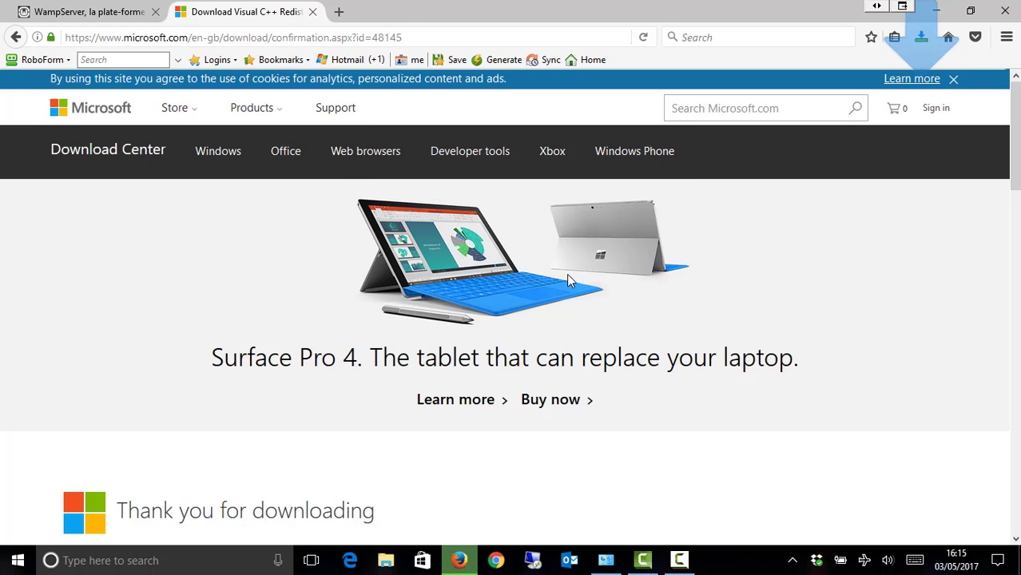
# Try to launch vc_redist.x86(1).exe from the full download list
pyautogui.click(924, 36)
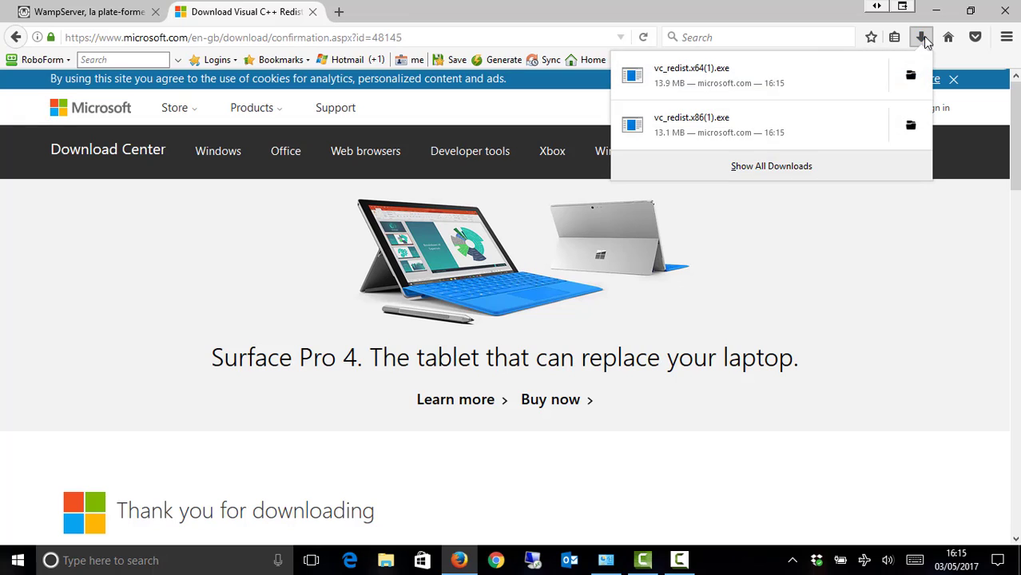
pyautogui.click(777, 165)
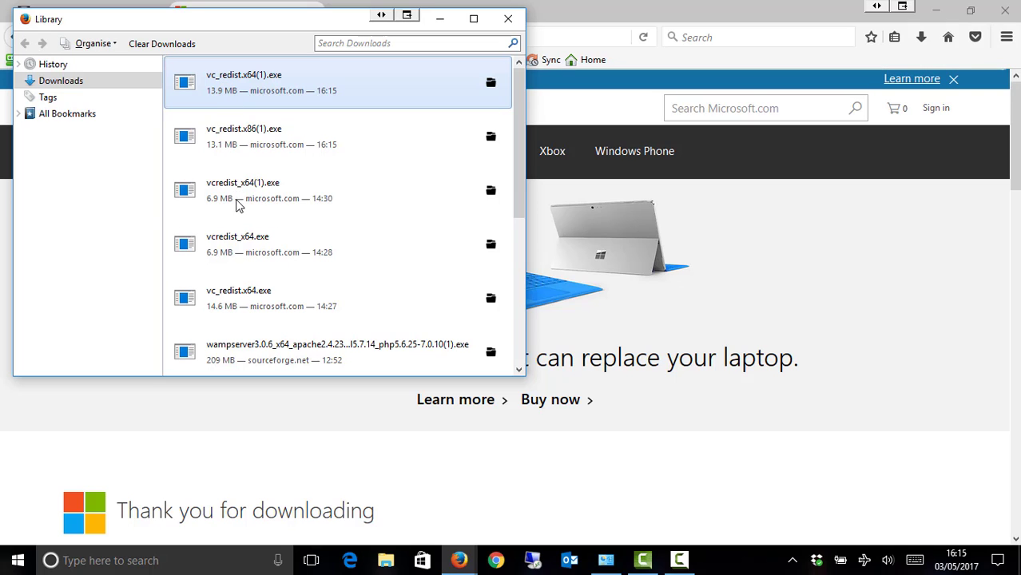
pyautogui.doubleClick(270, 148)
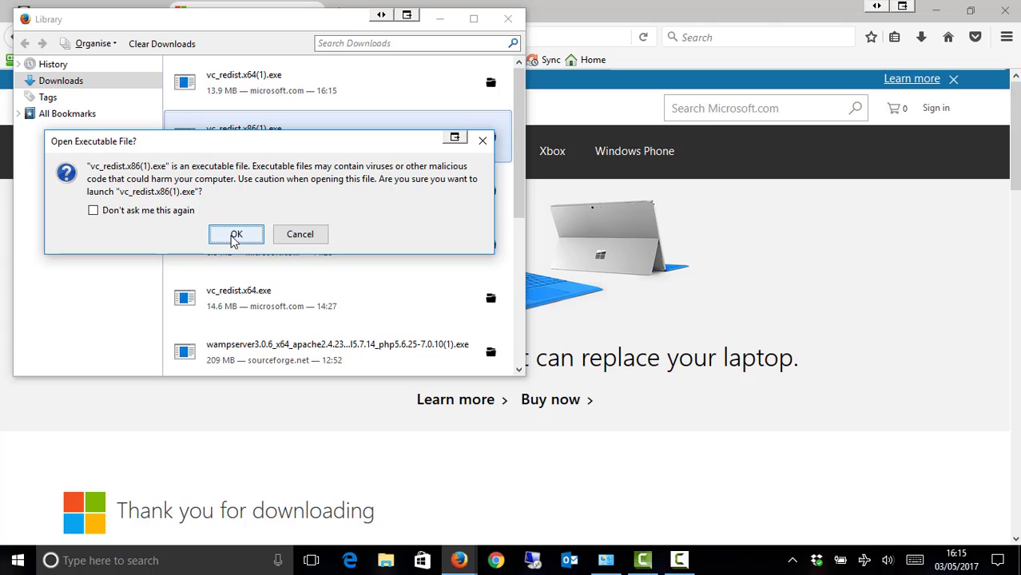
pyautogui.click(292, 235)
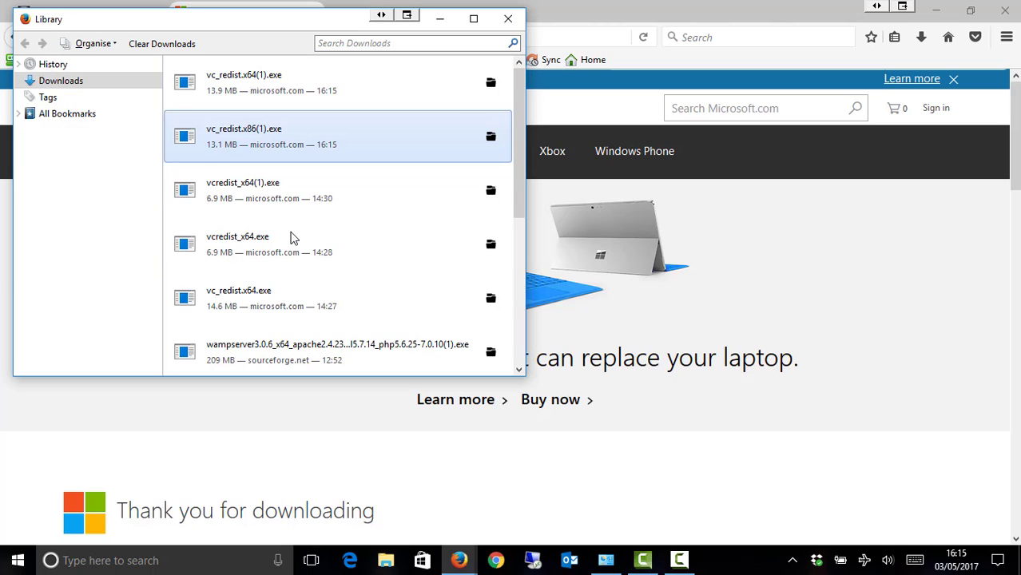
pyautogui.click(509, 19)
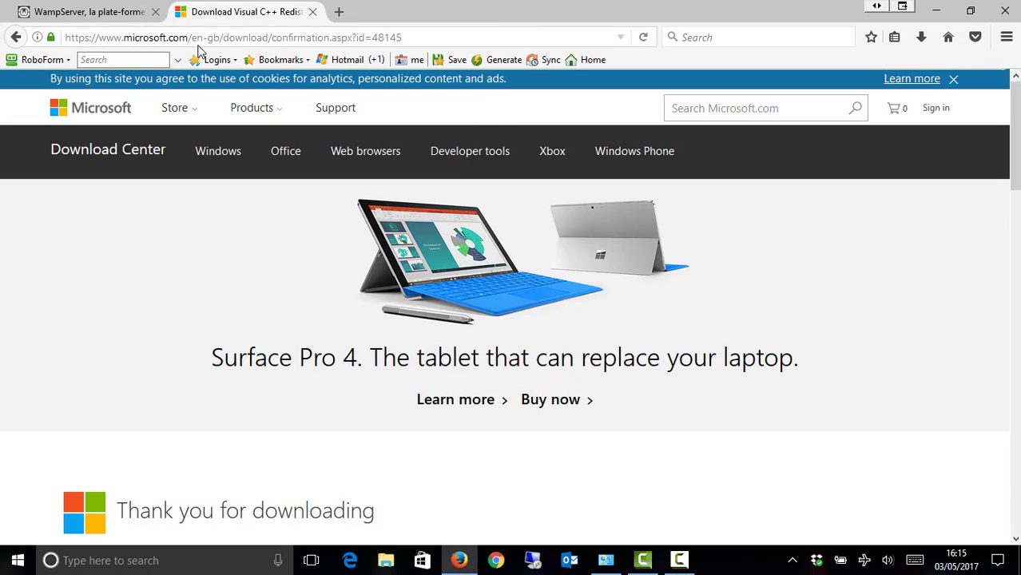
# Go back to the Google results and search for "microsoft c++ 2013" instead
pyautogui.click(11, 42)
pyautogui.click(14, 40)
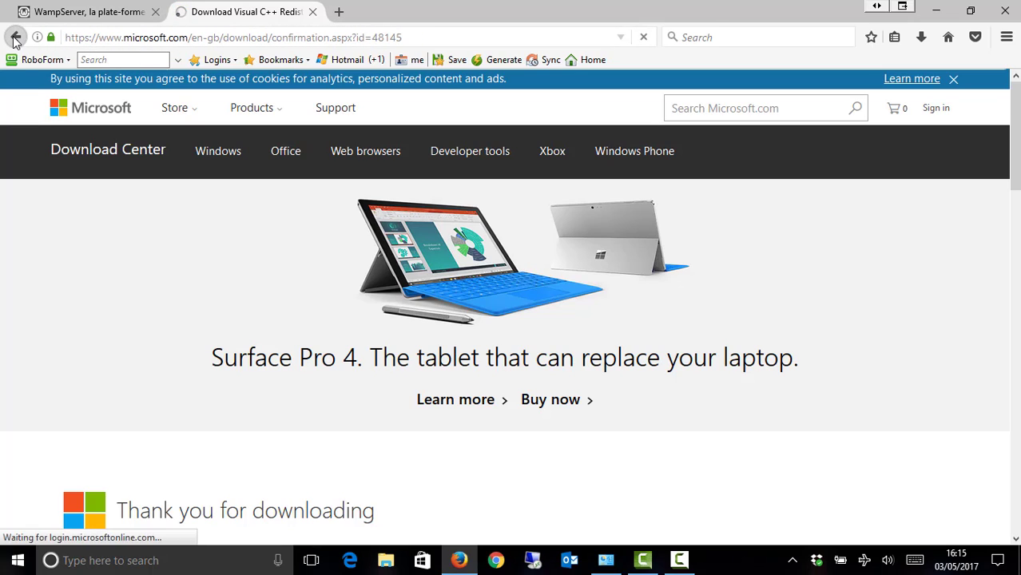
pyautogui.click(14, 37)
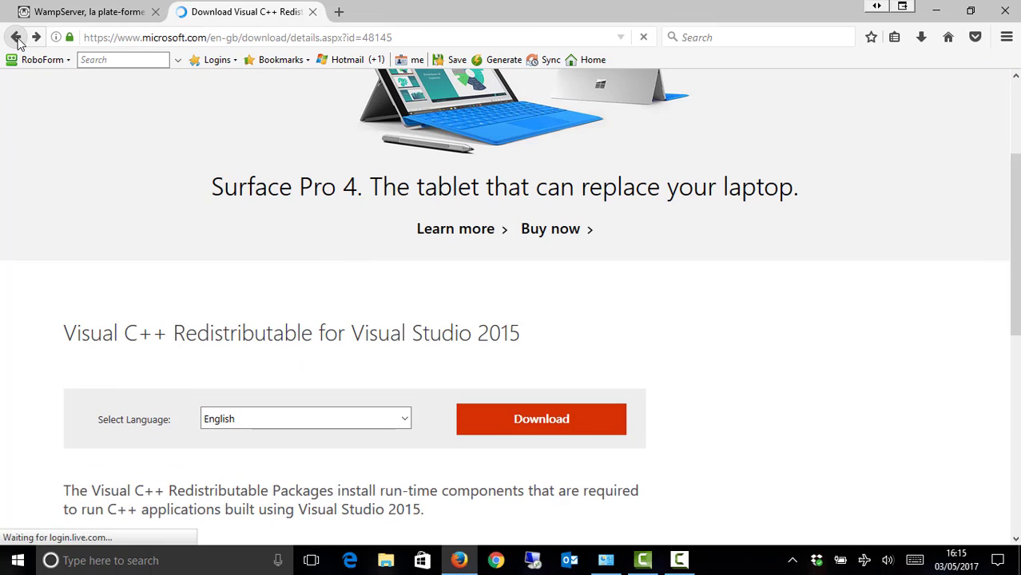
pyautogui.click(17, 37)
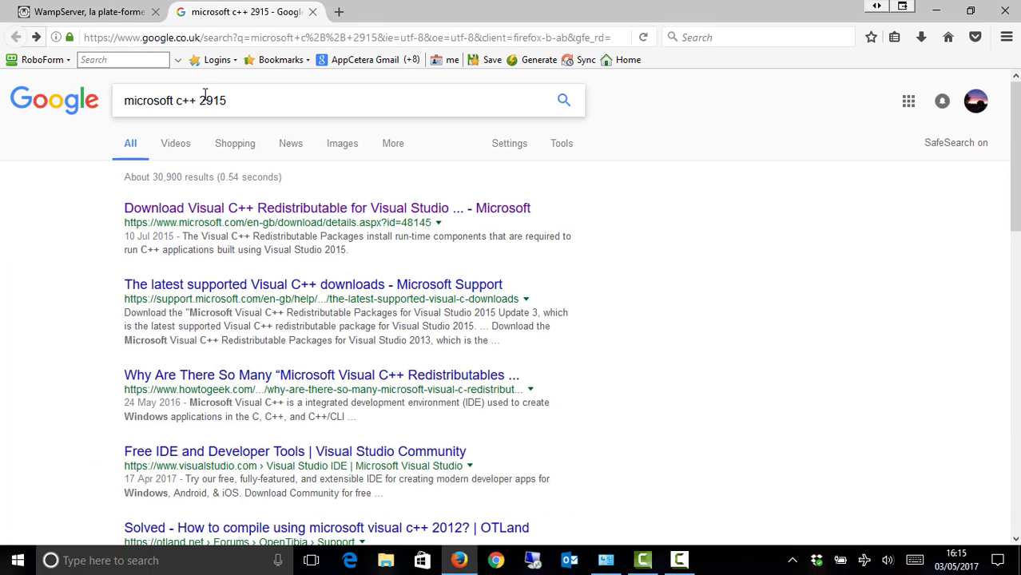
pyautogui.moveTo(206, 100); pyautogui.dragTo(242, 94)
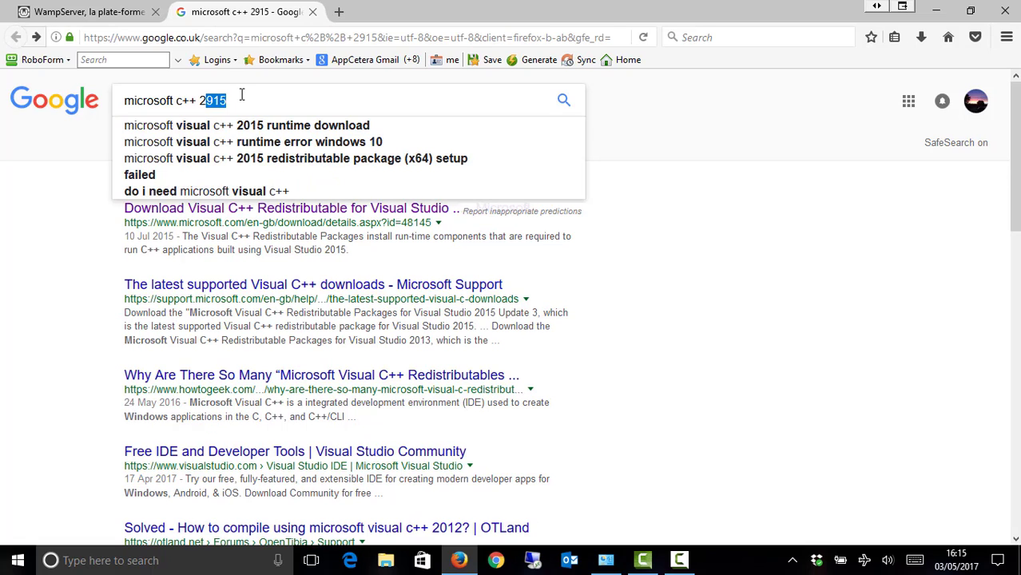
pyautogui.write('013')
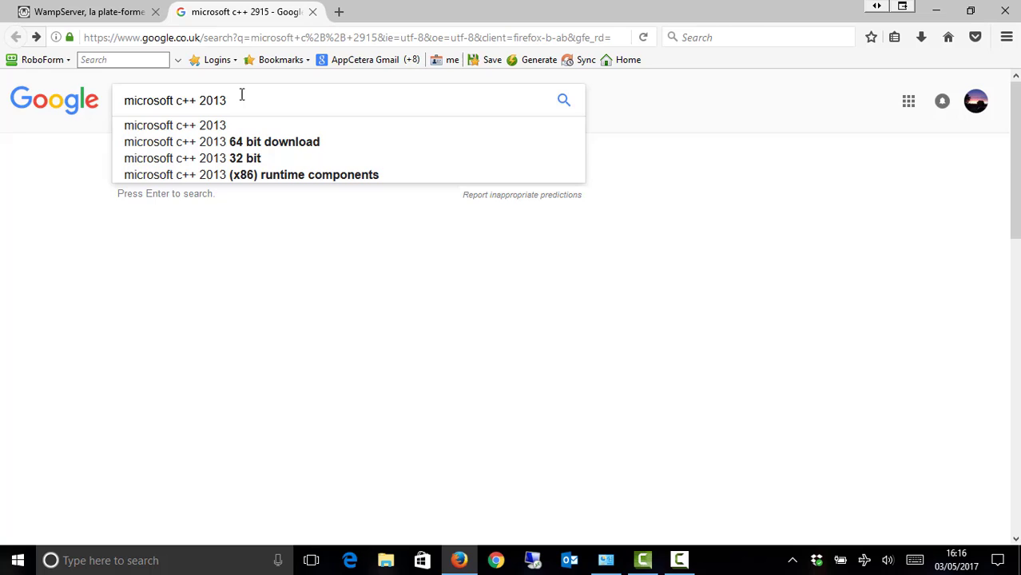
pyautogui.press('Return')
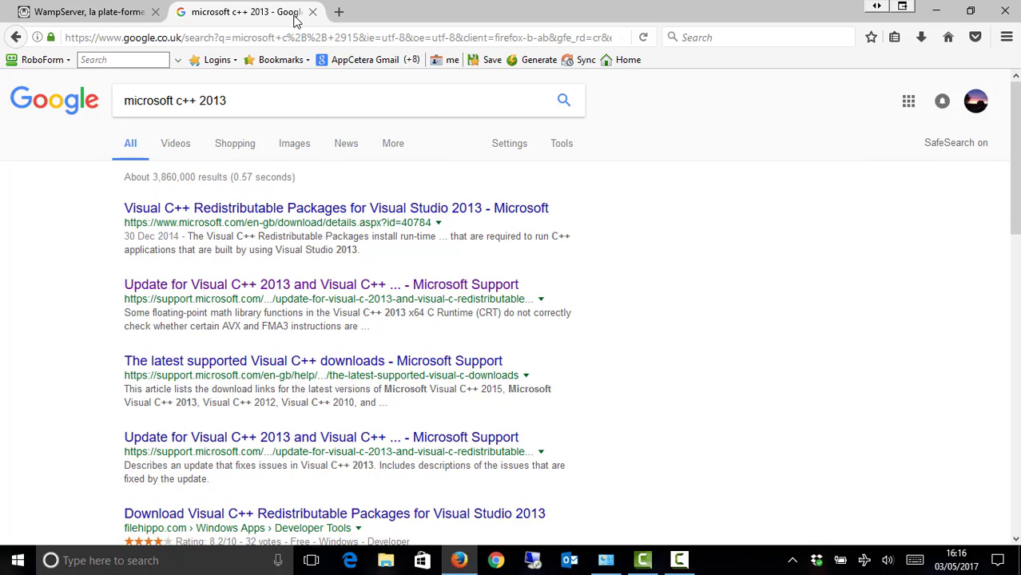
# Close the Google results tab and the WampServer 64-bit download notice, and show the browser's full download list
pyautogui.click(313, 12)
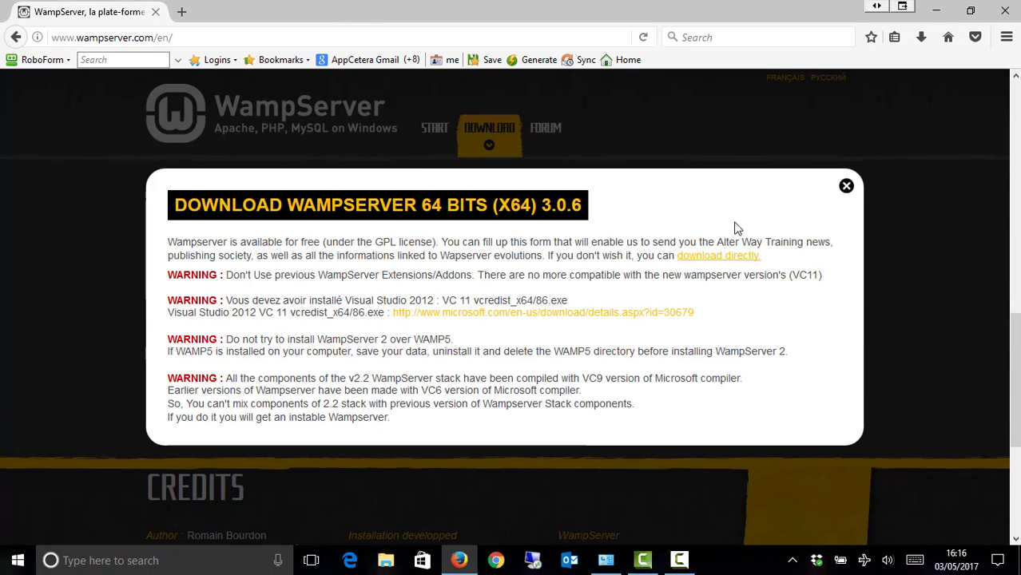
pyautogui.click(847, 187)
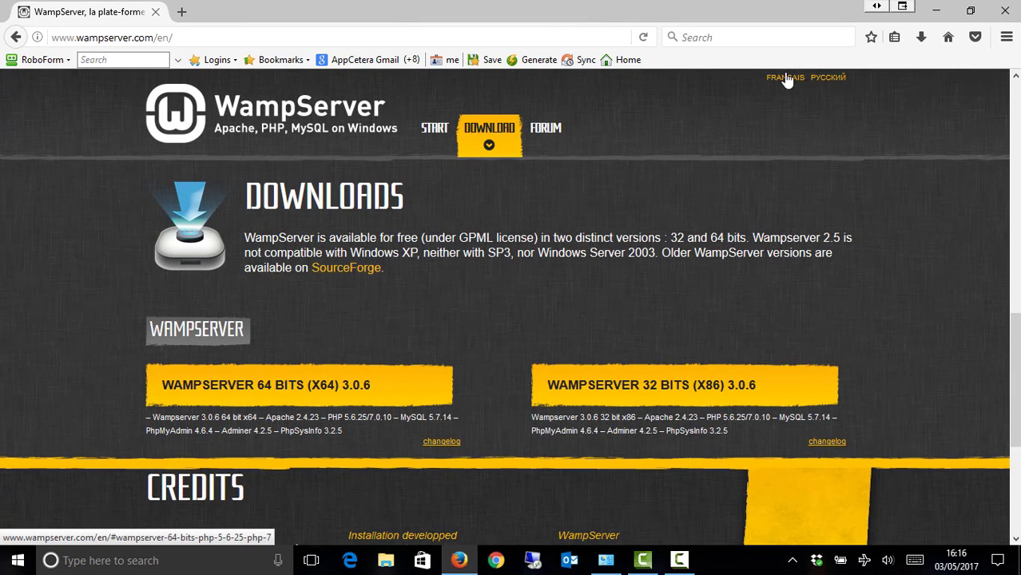
pyautogui.click(921, 37)
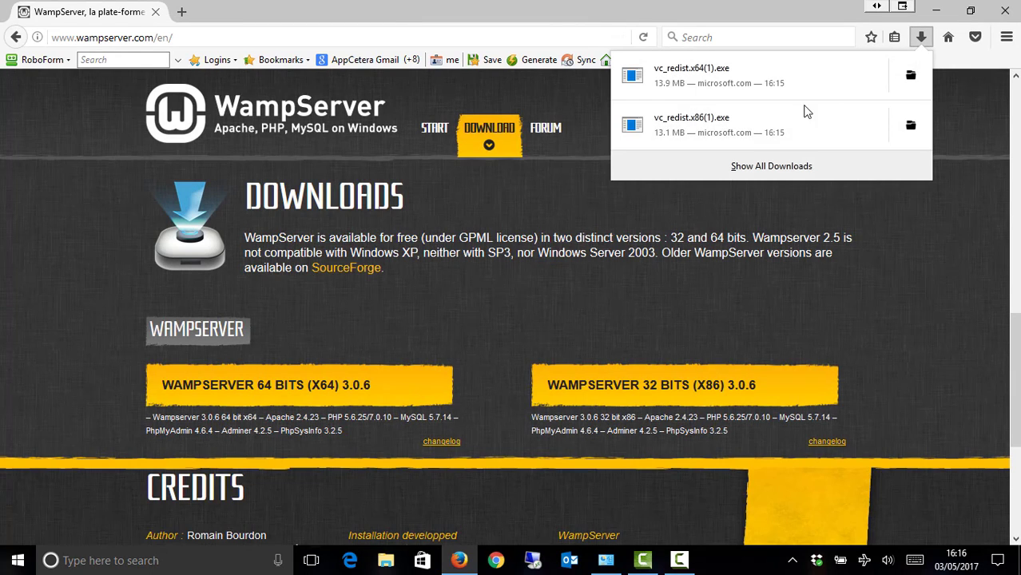
pyautogui.click(781, 165)
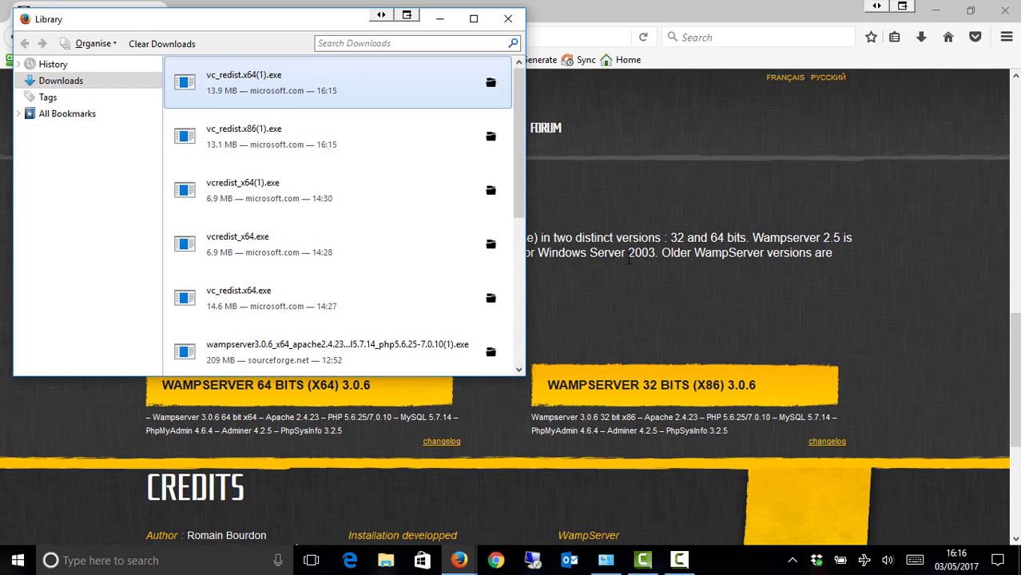
# Launch the downloaded wampserver3.0.6 x64 installer, confirm running the executable, and clear the download list and browser off the desktop
pyautogui.moveTo(510, 180); pyautogui.dragTo(516, 262)
pyautogui.click(249, 210)
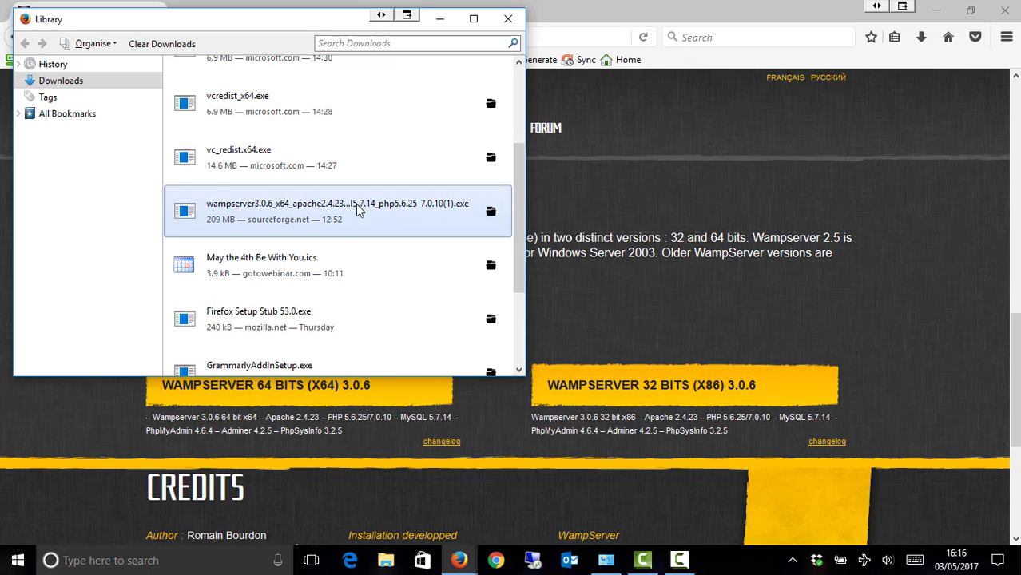
pyautogui.doubleClick(280, 212)
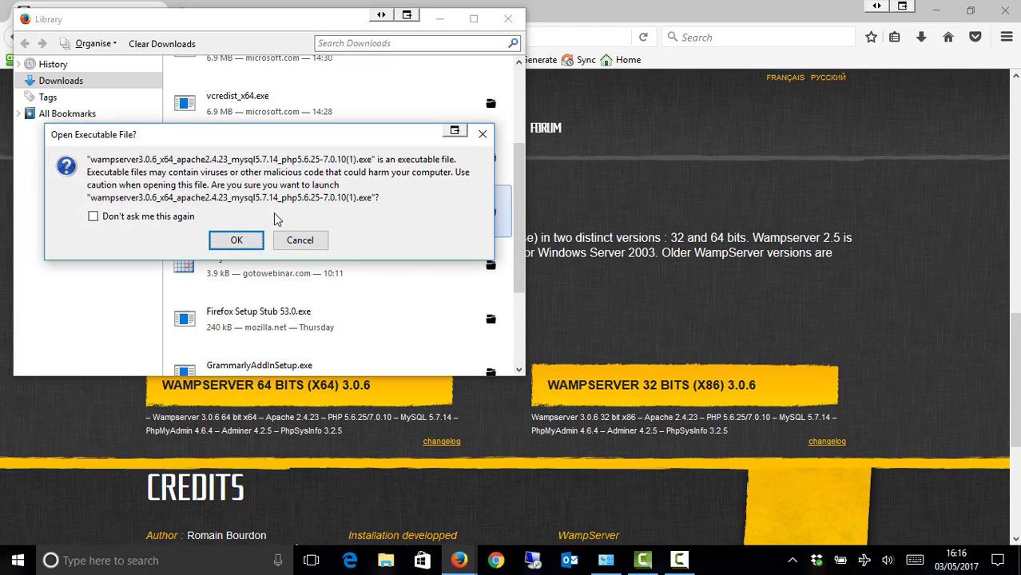
pyautogui.click(233, 238)
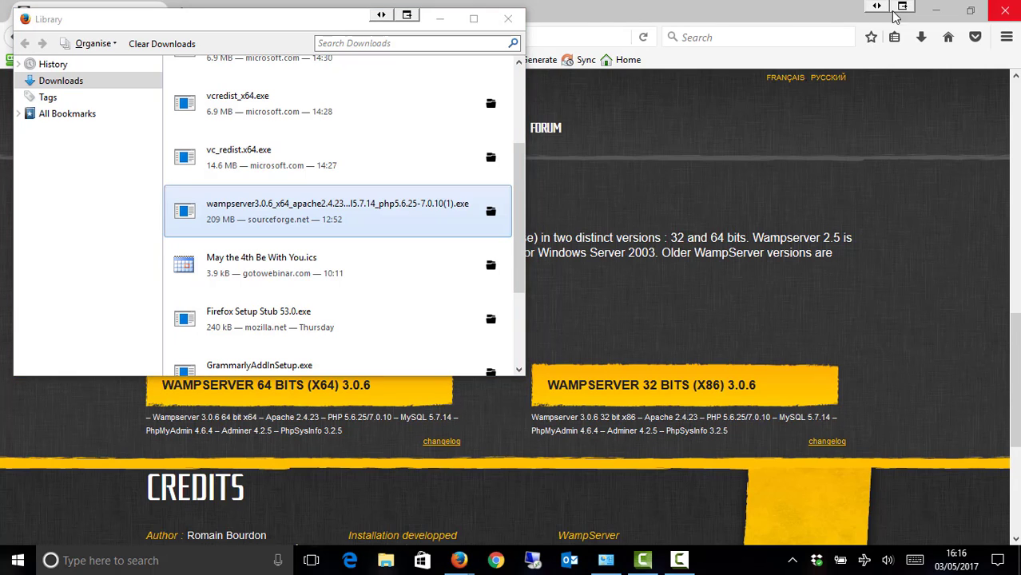
pyautogui.click(508, 19)
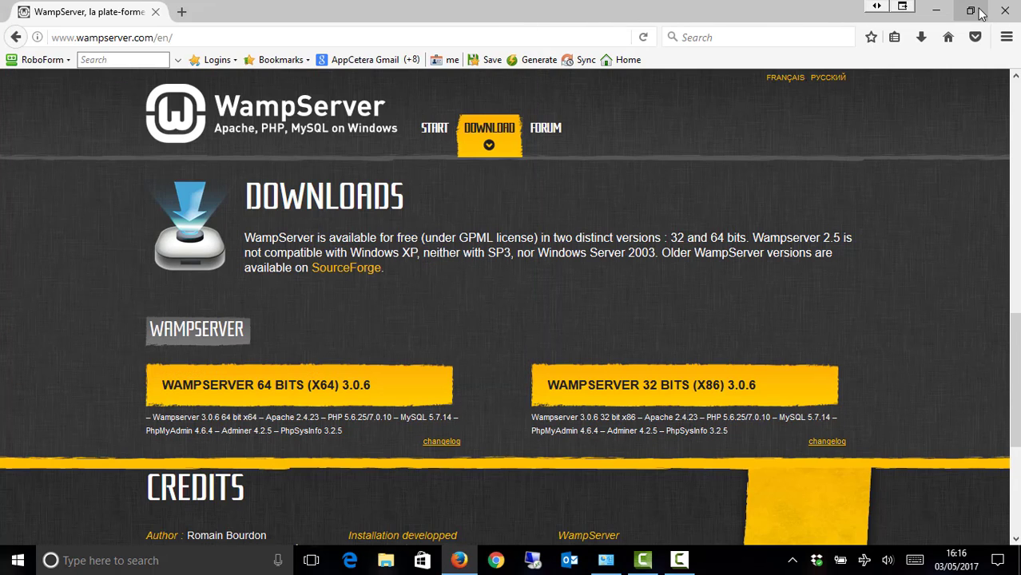
pyautogui.click(937, 11)
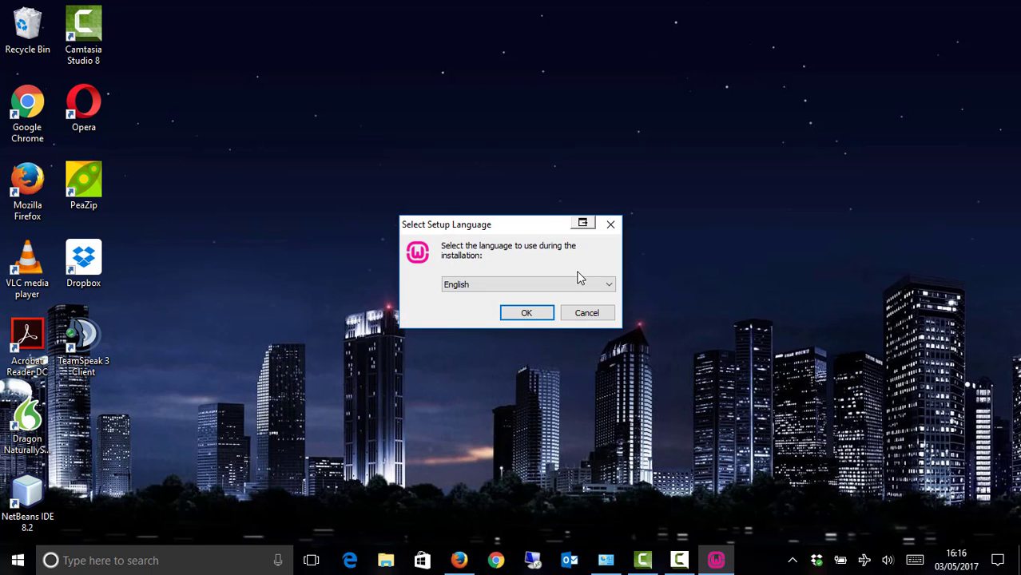
# Start the setup in English, accept the license agreement and continue past the information page to the destination selection
pyautogui.click(526, 316)
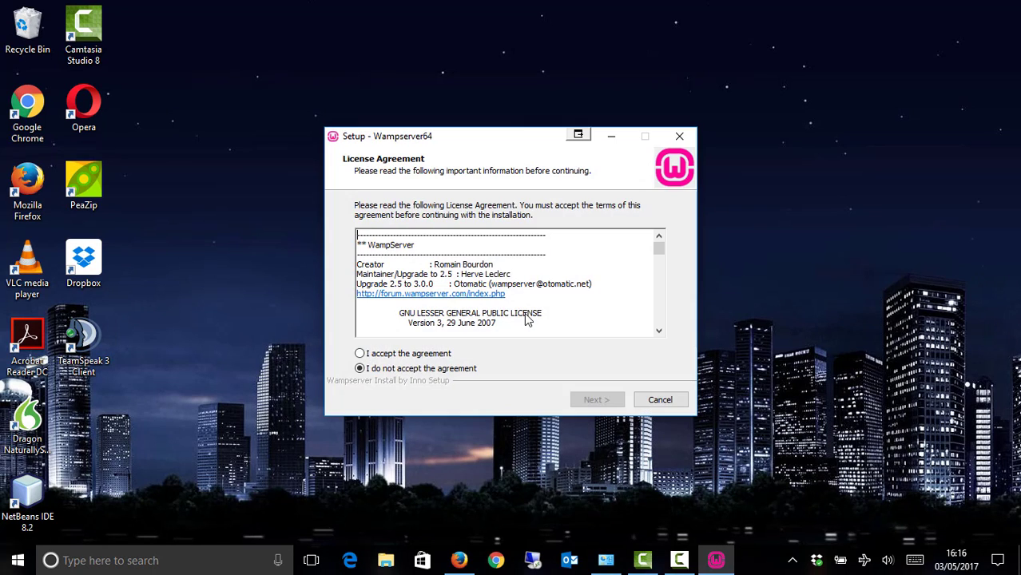
pyautogui.click(359, 353)
pyautogui.click(597, 401)
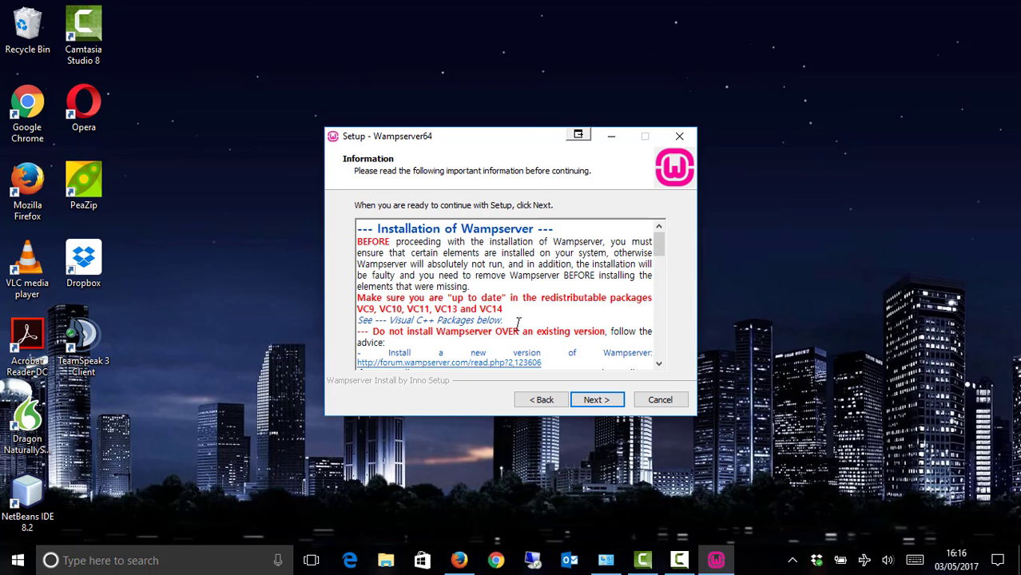
pyautogui.click(597, 401)
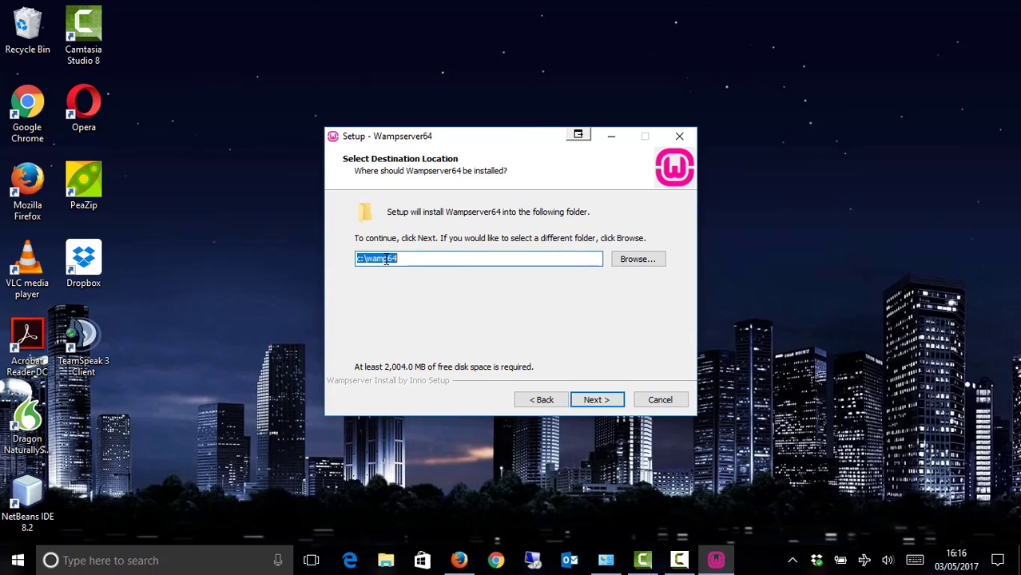
# Set the install destination to c:\wamp, keep Wampserver64 as the Start menu folder, and start the installation
pyautogui.click(448, 263)
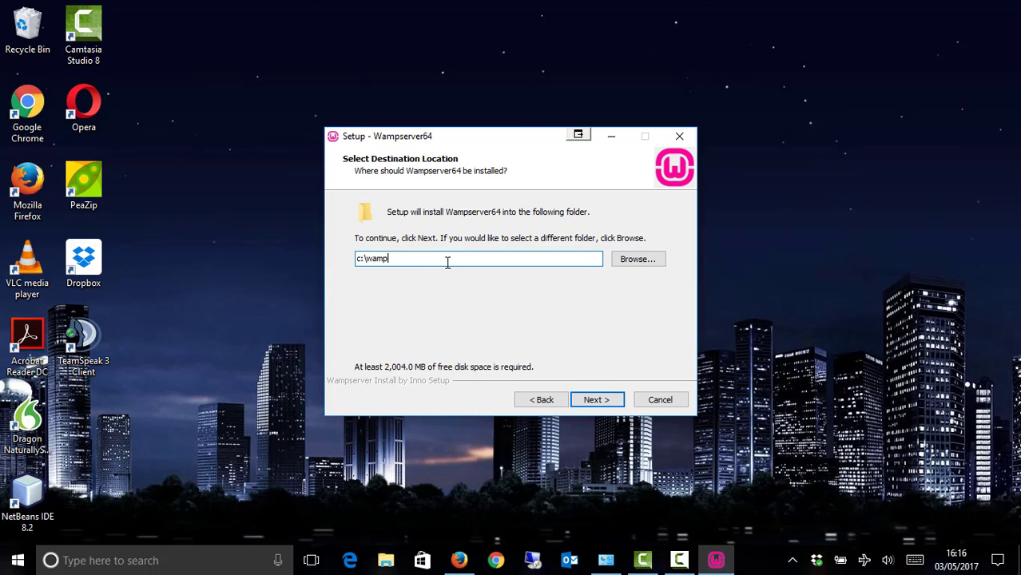
pyautogui.click(594, 398)
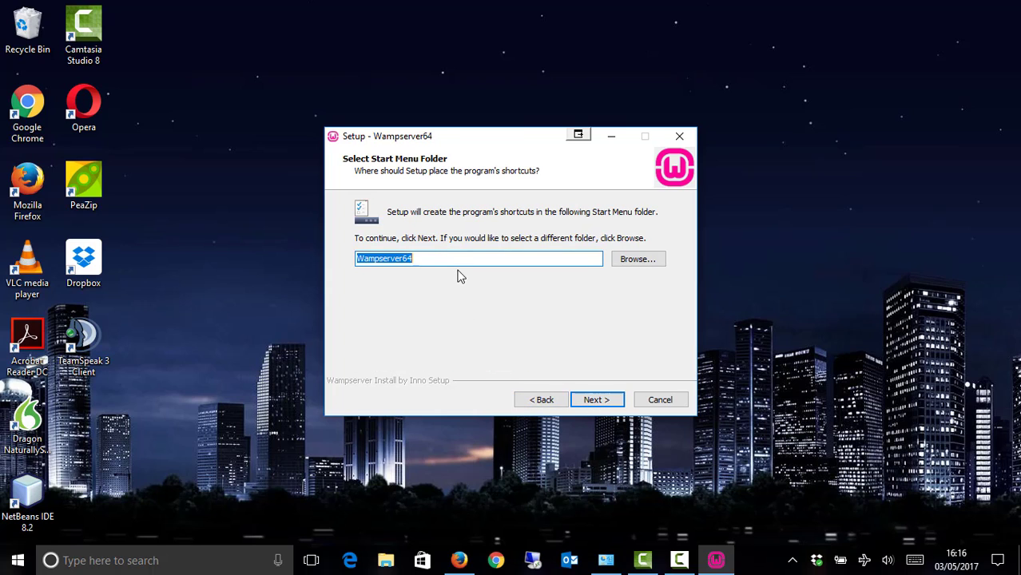
pyautogui.click(597, 400)
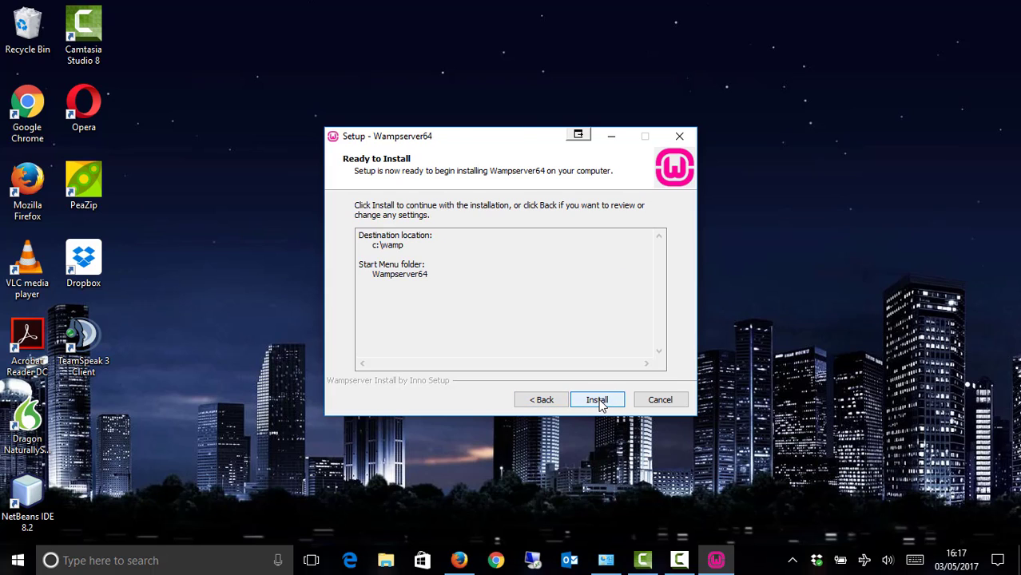
pyautogui.click(601, 403)
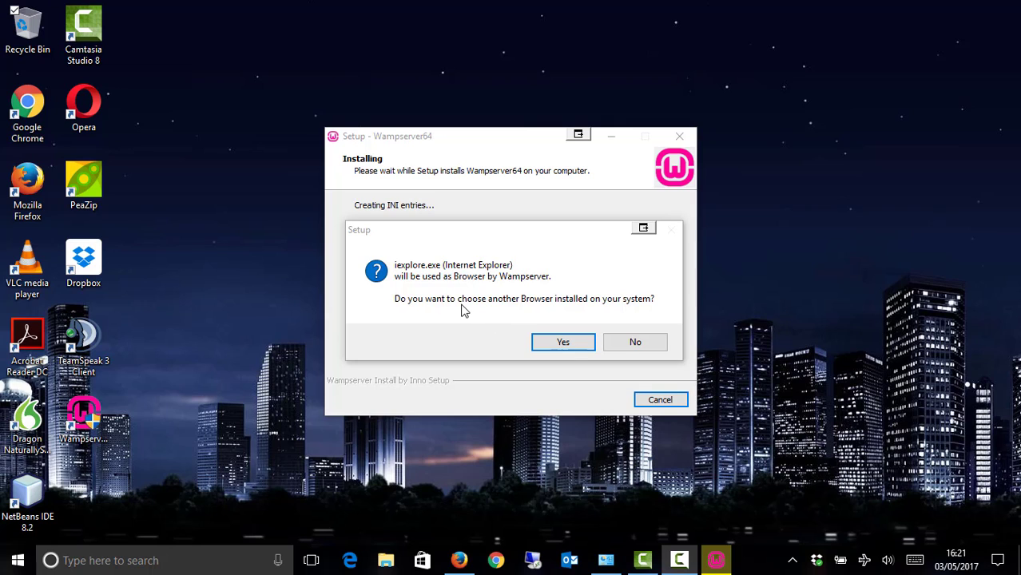
# Opt to choose another browser for Wampserver and copy the folder path of the Google Chrome desktop shortcut's program file
pyautogui.click(572, 349)
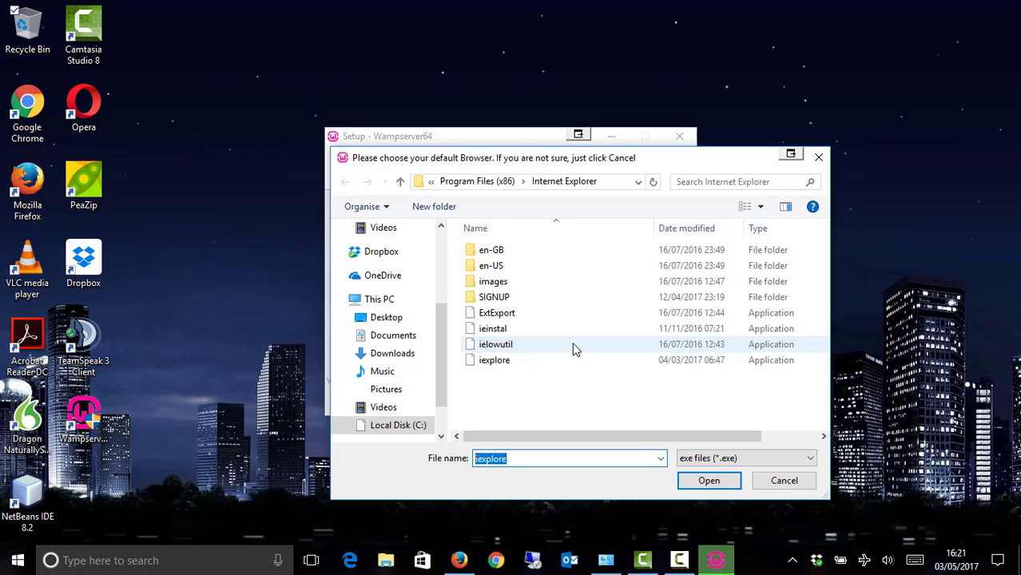
pyautogui.rightClick(32, 114)
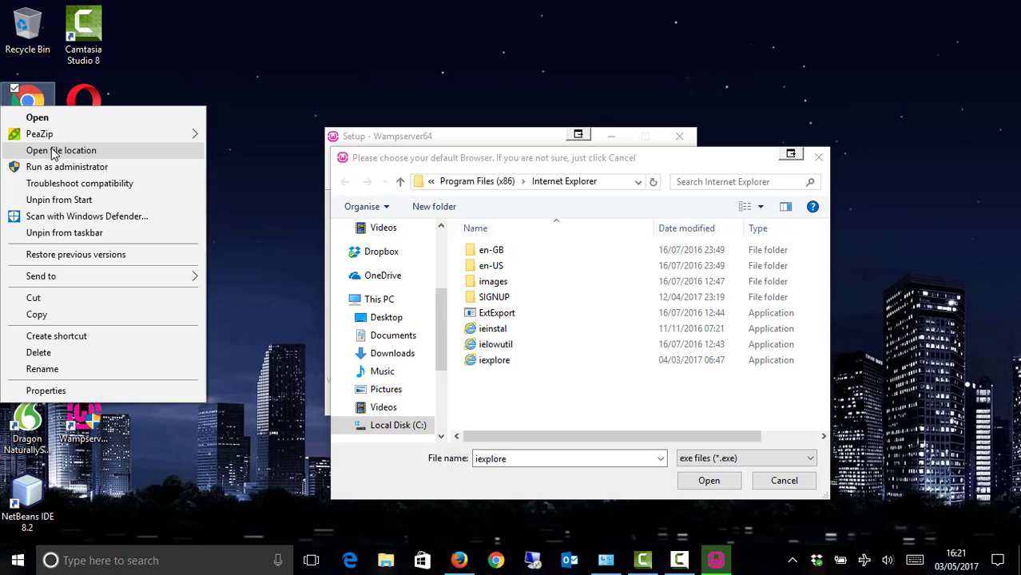
pyautogui.click(53, 151)
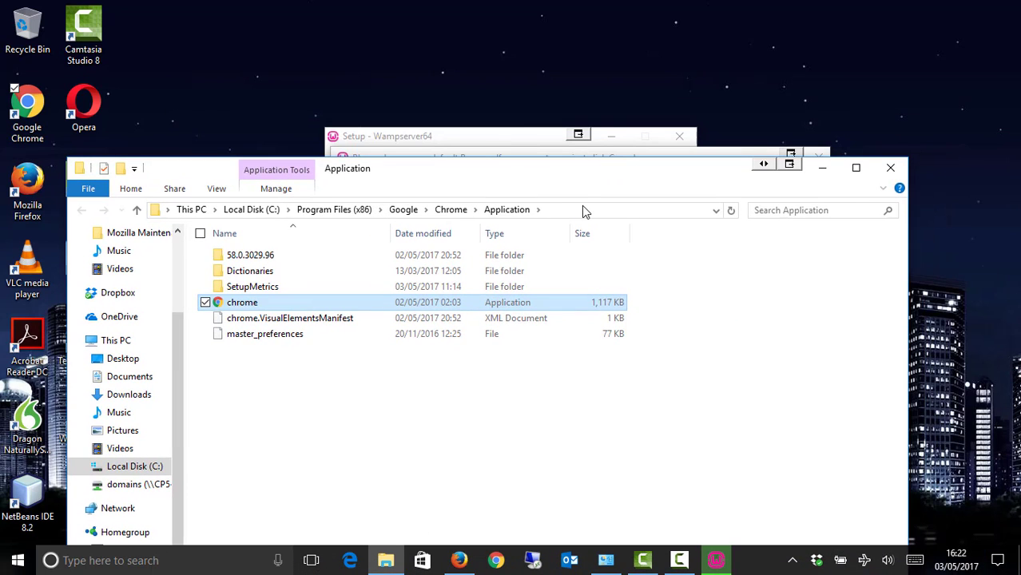
pyautogui.click(582, 210)
pyautogui.hotkey('ctrl', 'c')
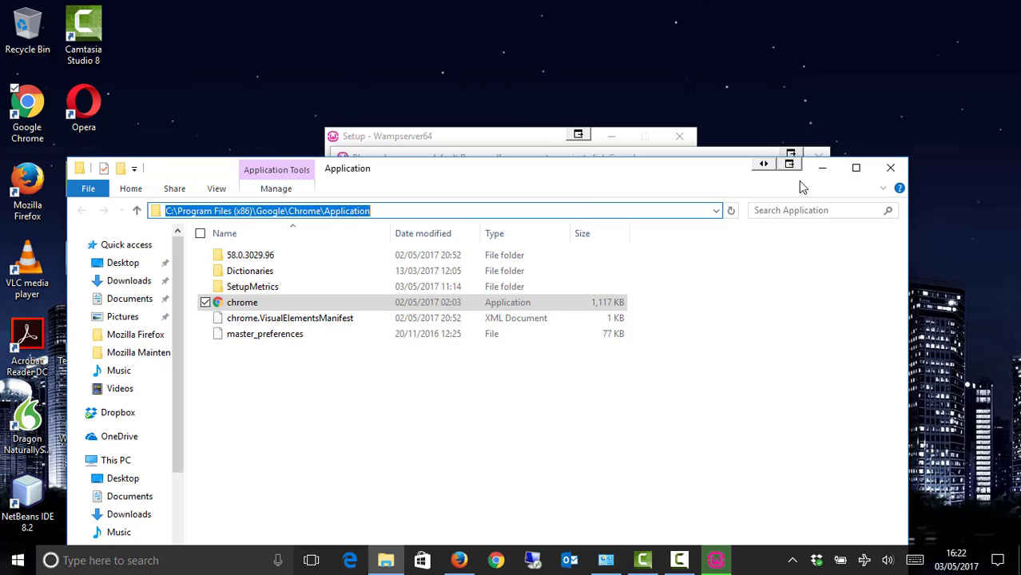
pyautogui.click(893, 170)
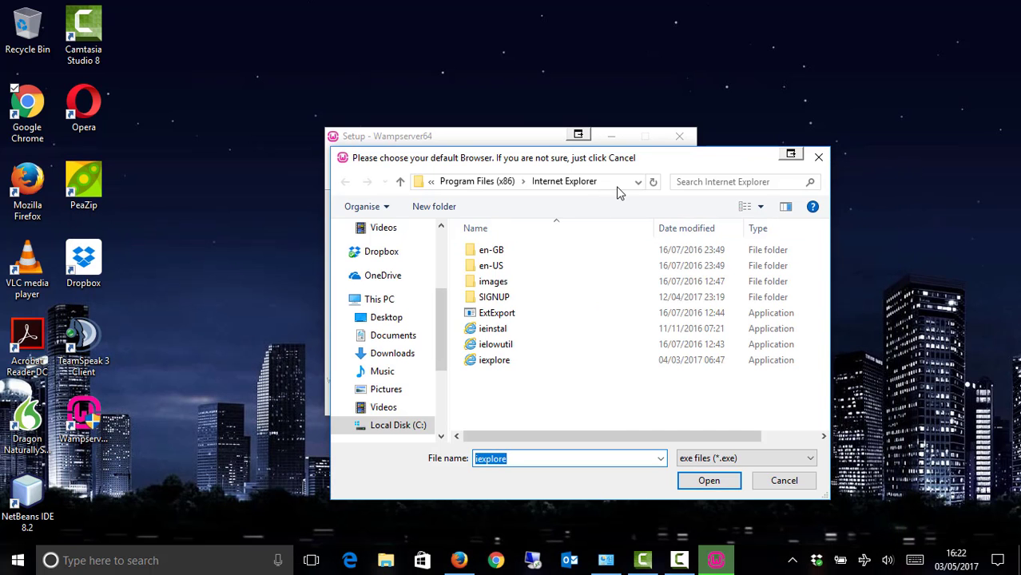
# Go to the copied C:\Program Files (x86)\Google\Chrome\Application folder and choose chrome as Wampserver's default browser
pyautogui.click(618, 185)
pyautogui.hotkey('ctrl', 'v')
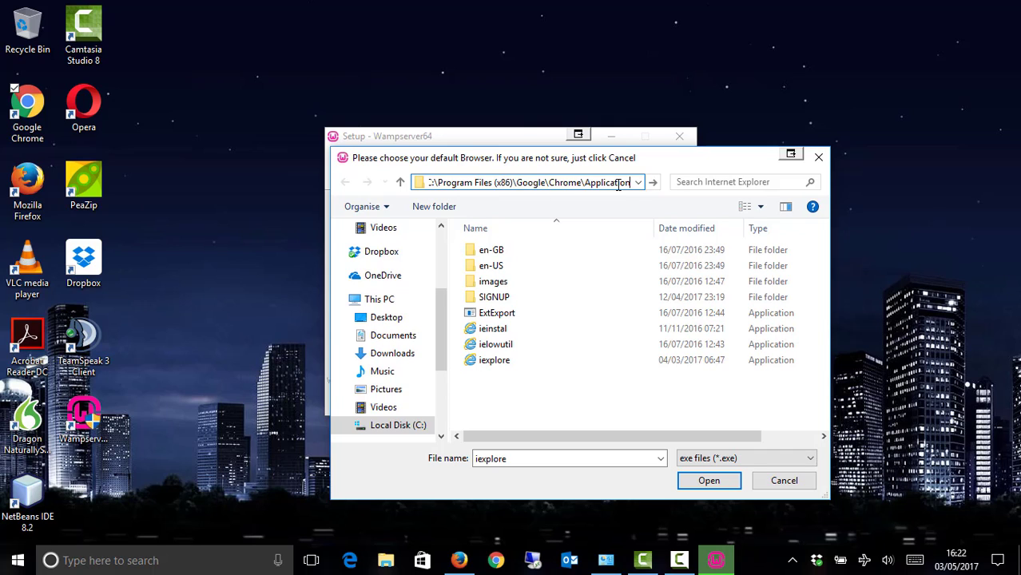
pyautogui.press('Return')
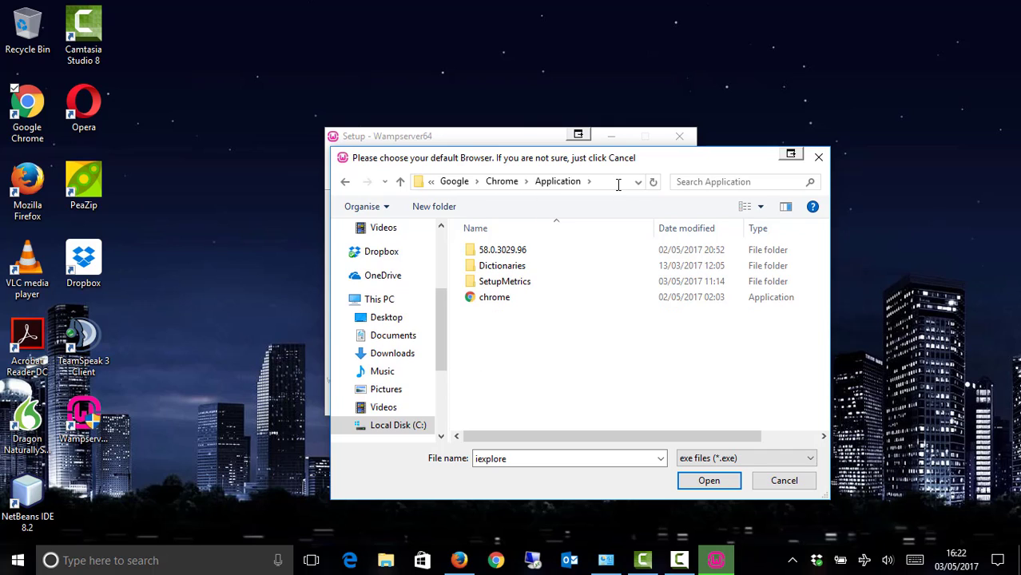
pyautogui.click(495, 301)
pyautogui.click(709, 480)
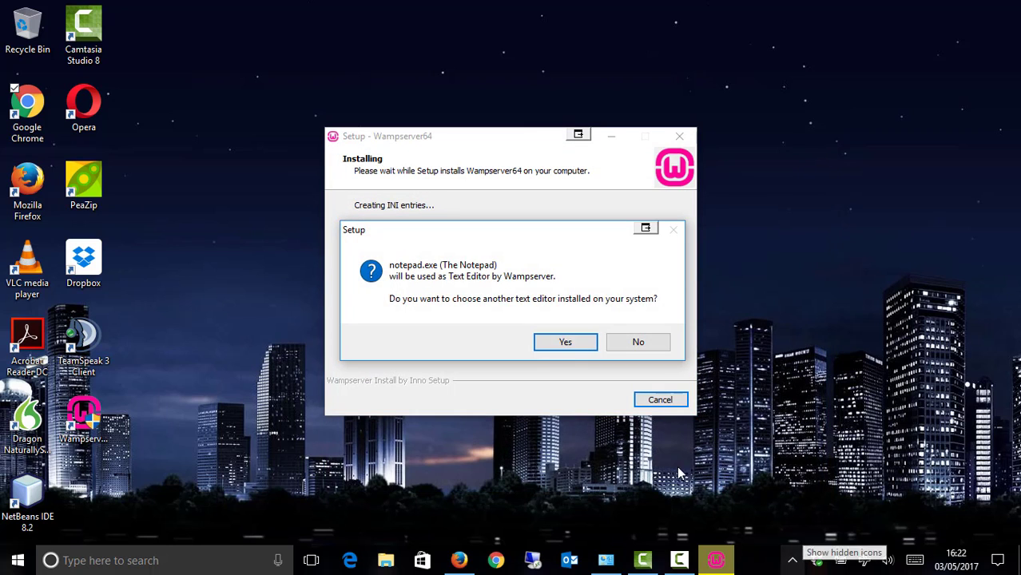
# Opt to choose another text editor for Wampserver and copy the folder path of the NetBeans IDE 8.2 program file
pyautogui.click(560, 344)
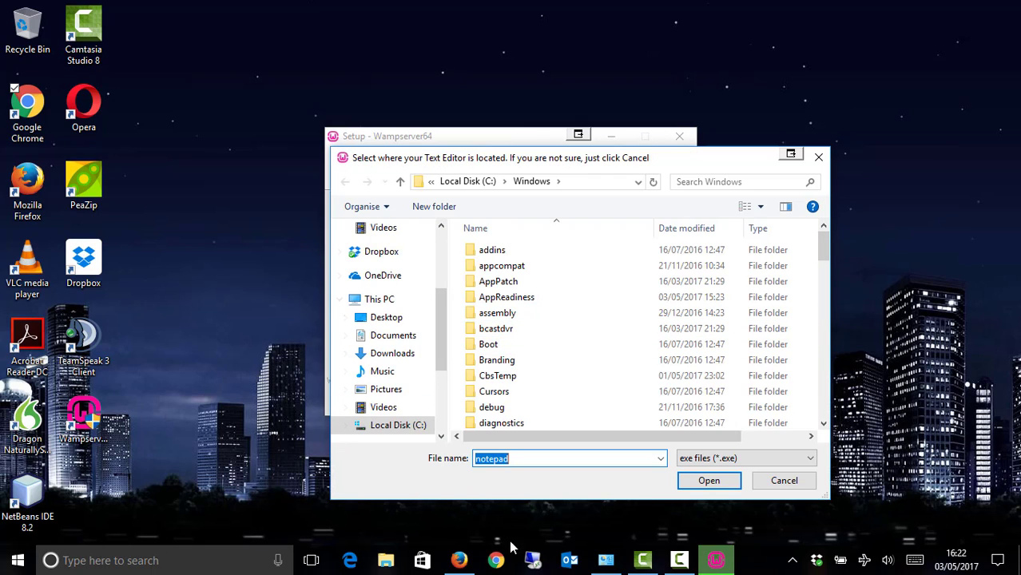
pyautogui.rightClick(28, 508)
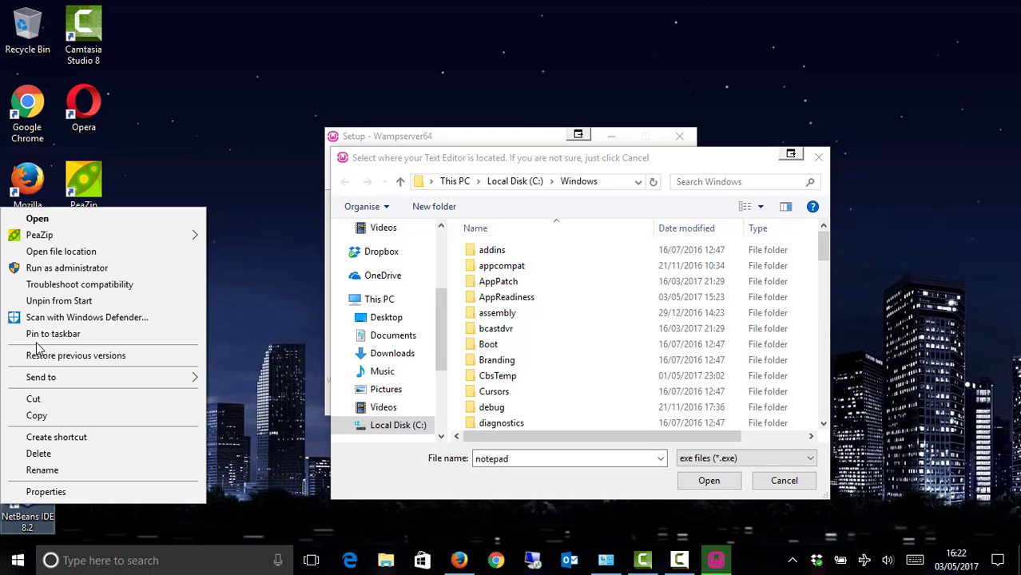
pyautogui.click(61, 252)
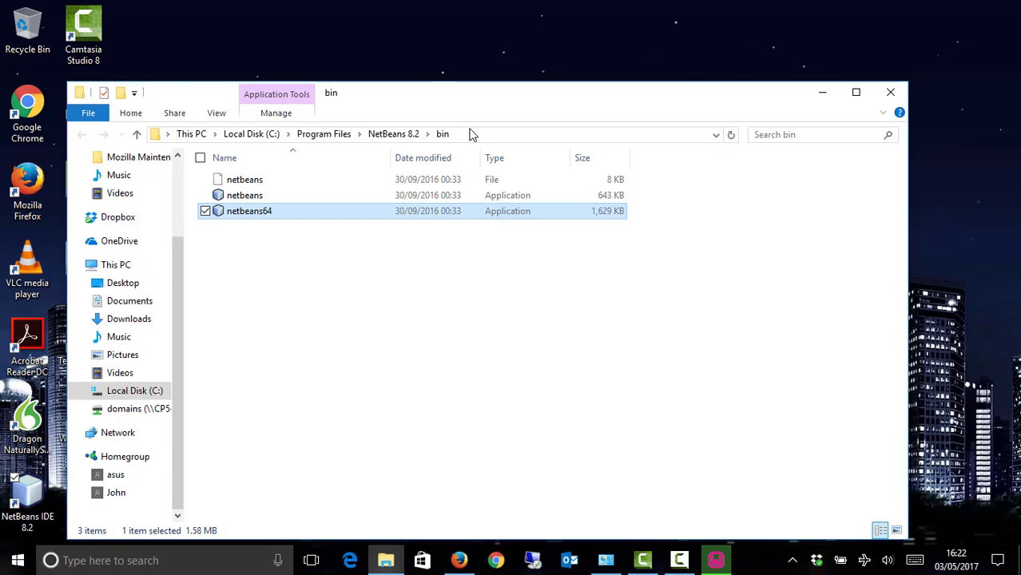
pyautogui.click(472, 134)
pyautogui.hotkey('ctrl', 'c')
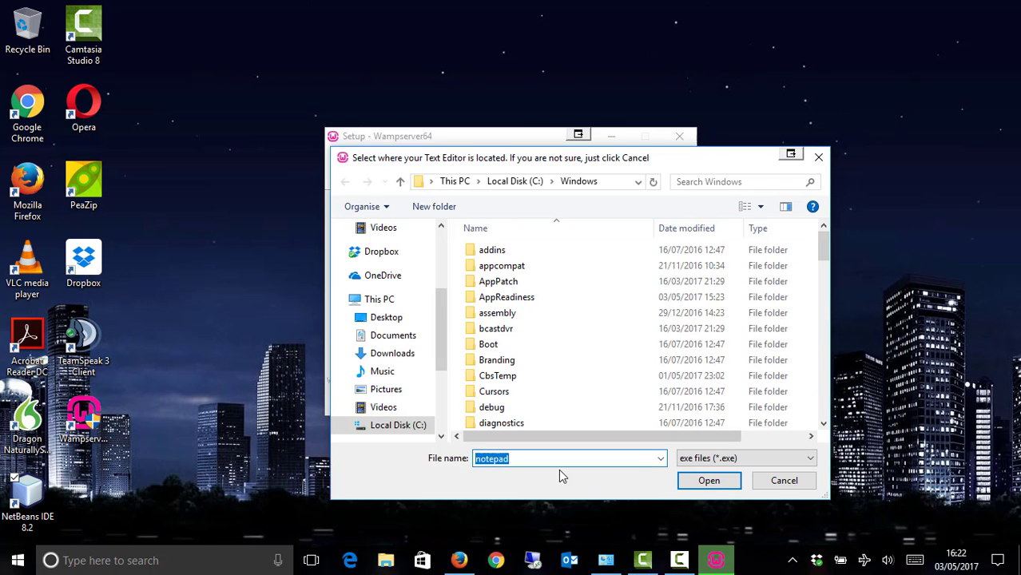
# Go to the copied C:\Program Files\NetBeans 8.2\bin folder and choose netbeans64 as Wampserver's text editor
pyautogui.click(616, 187)
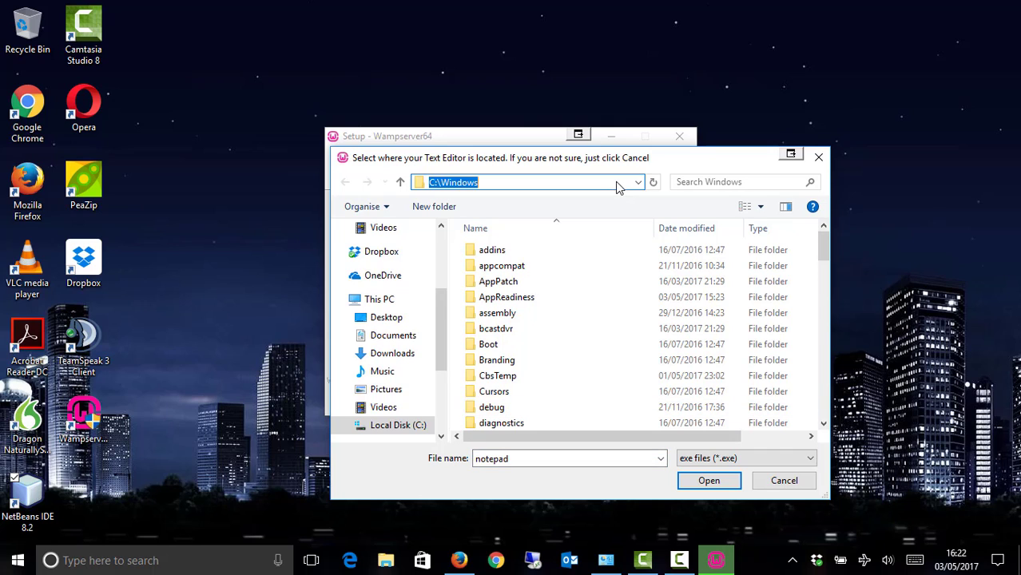
pyautogui.hotkey('ctrl', 'v')
pyautogui.press('Return')
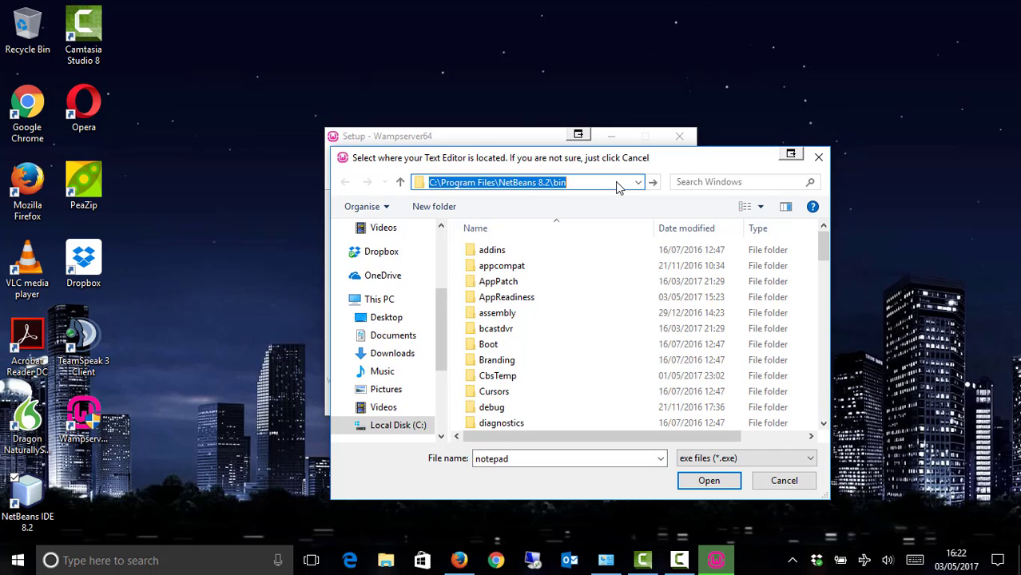
pyautogui.click(478, 267)
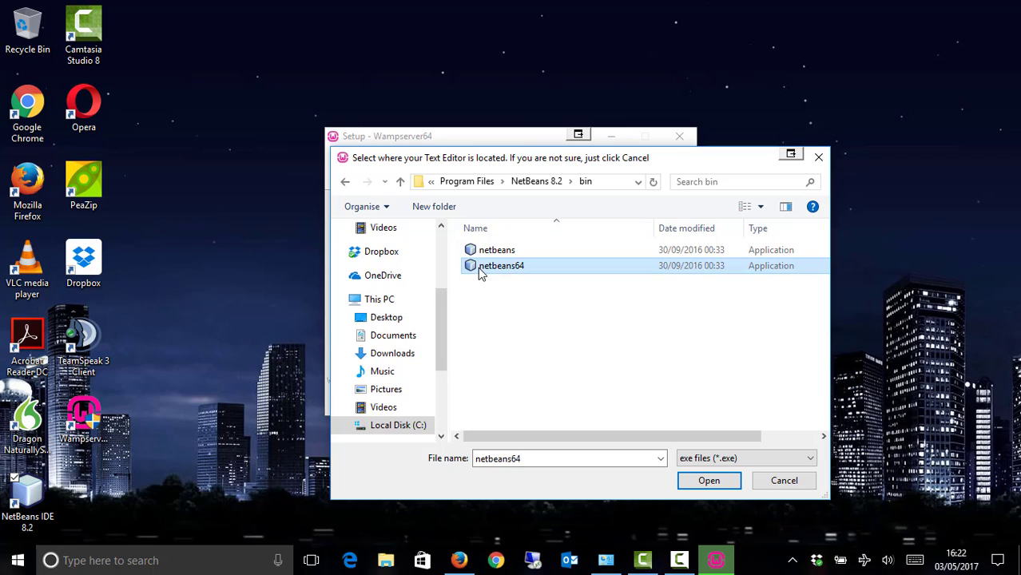
pyautogui.click(707, 484)
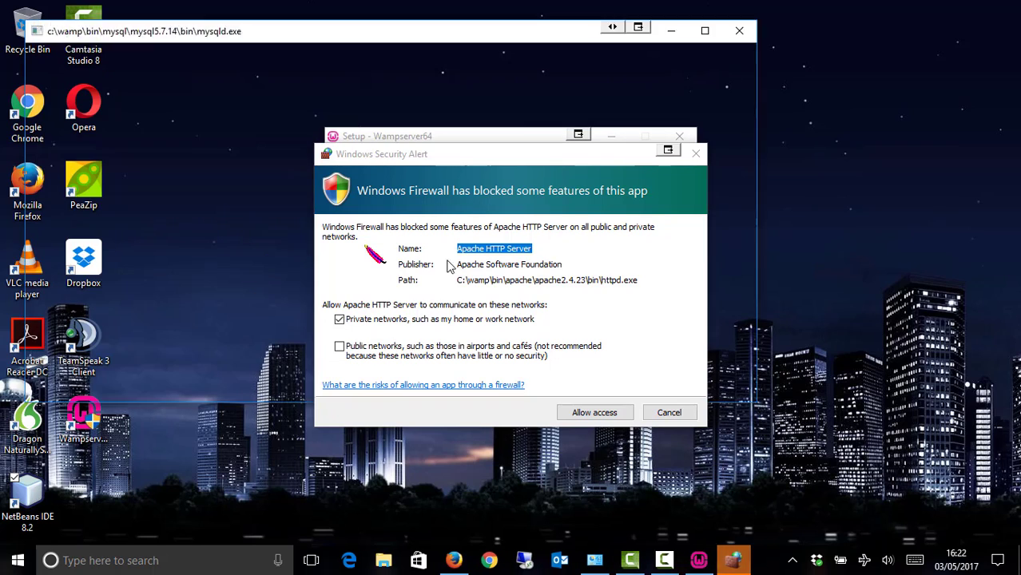
# Allow Apache HTTP Server through Windows Firewall on private and public networks, and continue to the setup's completion page
pyautogui.click(339, 348)
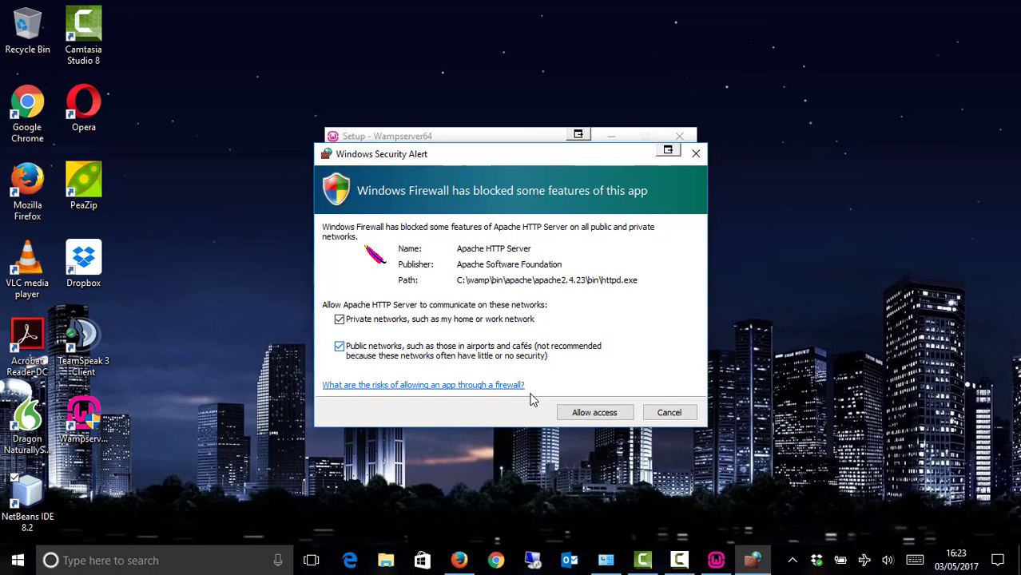
pyautogui.click(600, 418)
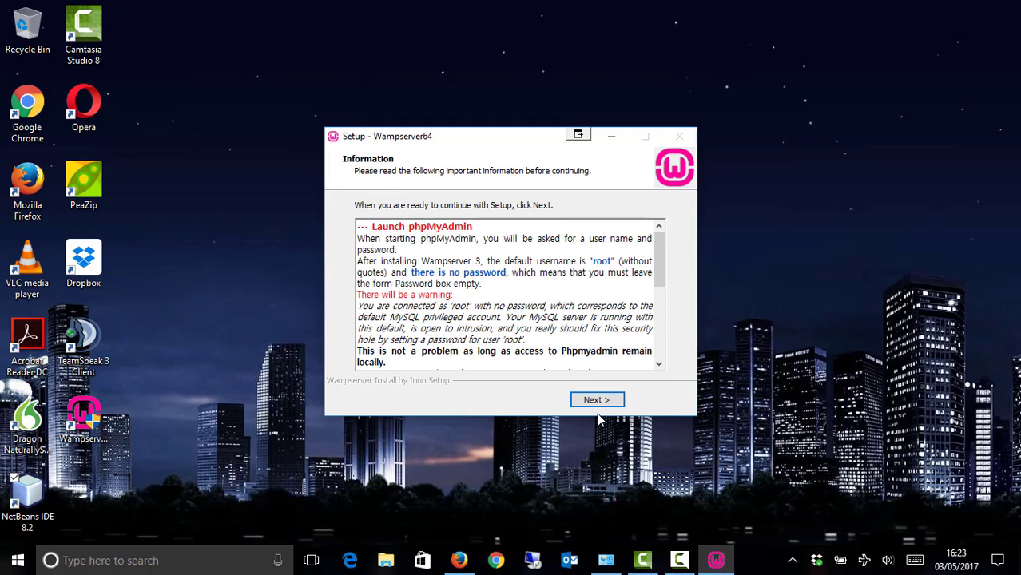
pyautogui.click(599, 403)
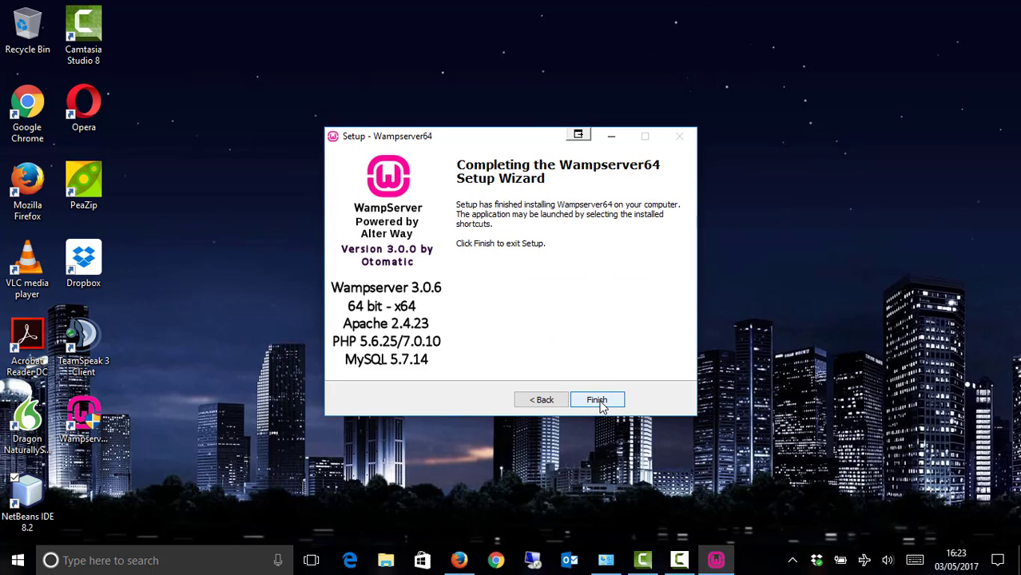
# Finish the Wampserver64 setup and run Wampserver as administrator from its desktop shortcut
pyautogui.click(598, 402)
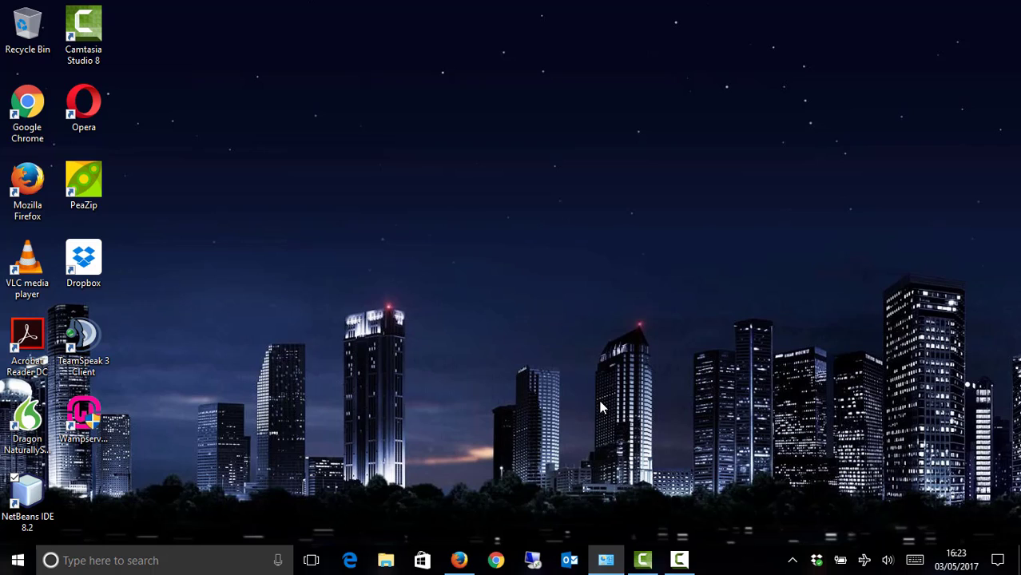
pyautogui.click(497, 561)
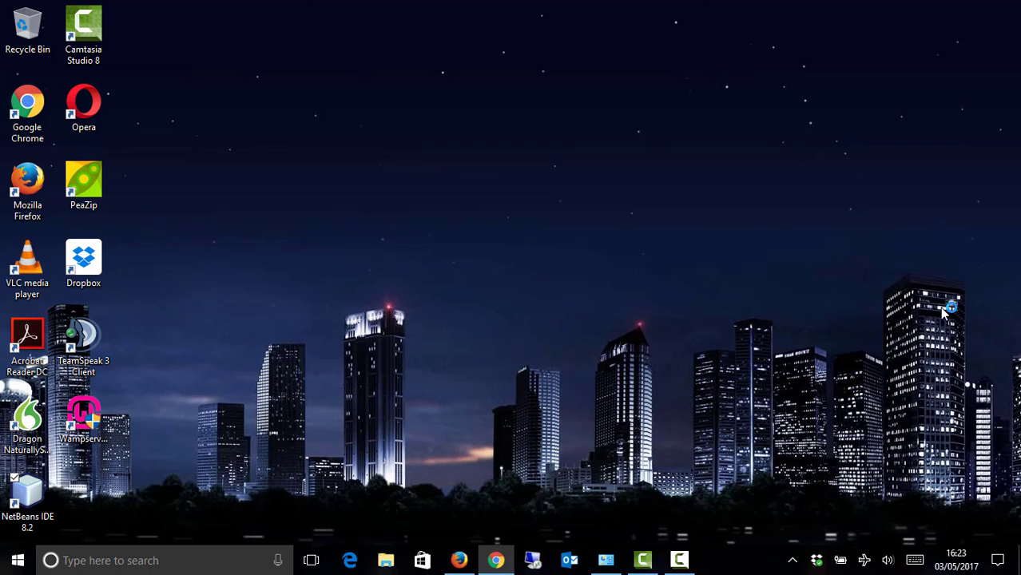
pyautogui.click(794, 561)
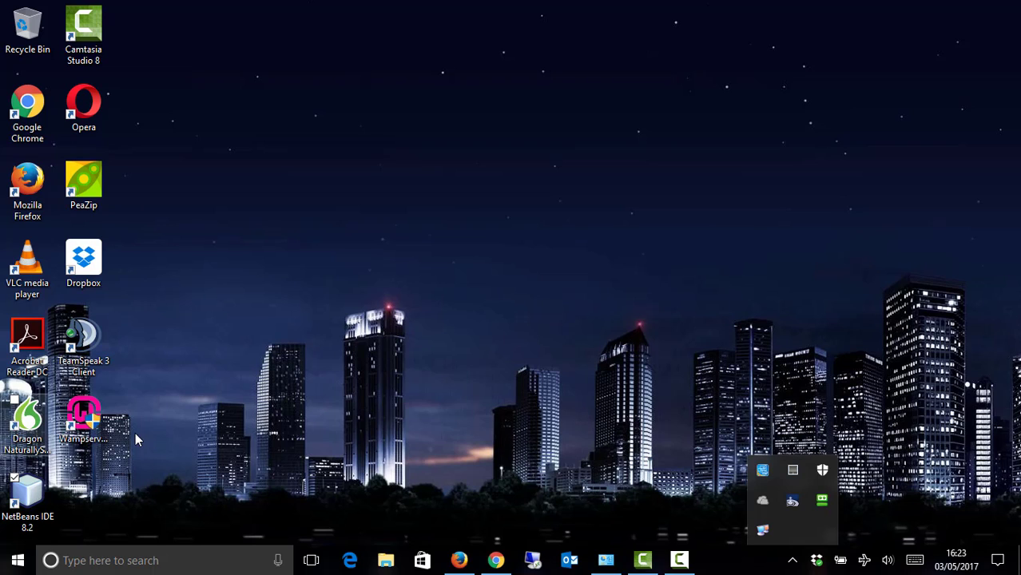
pyautogui.click(79, 419)
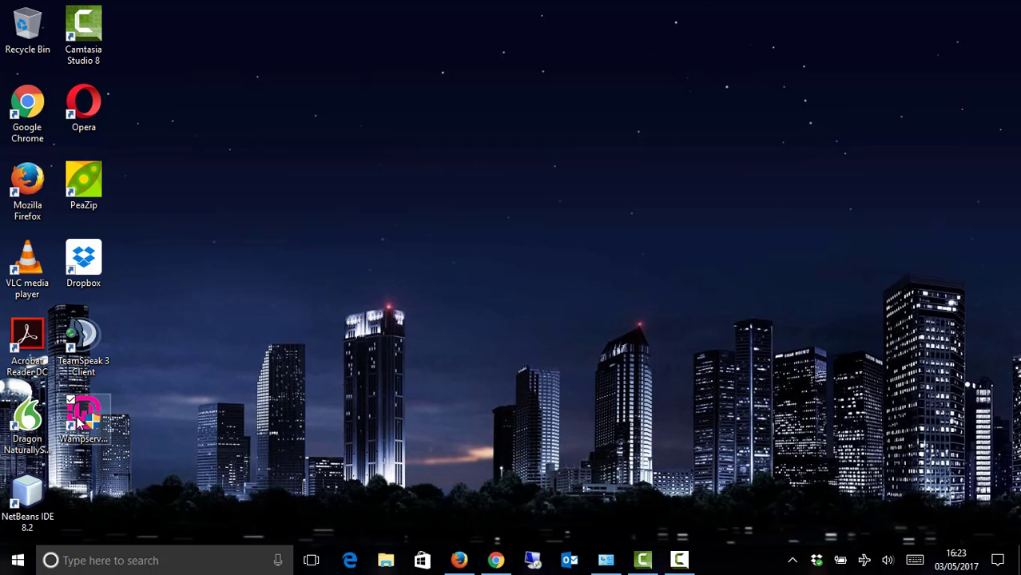
pyautogui.rightClick(79, 421)
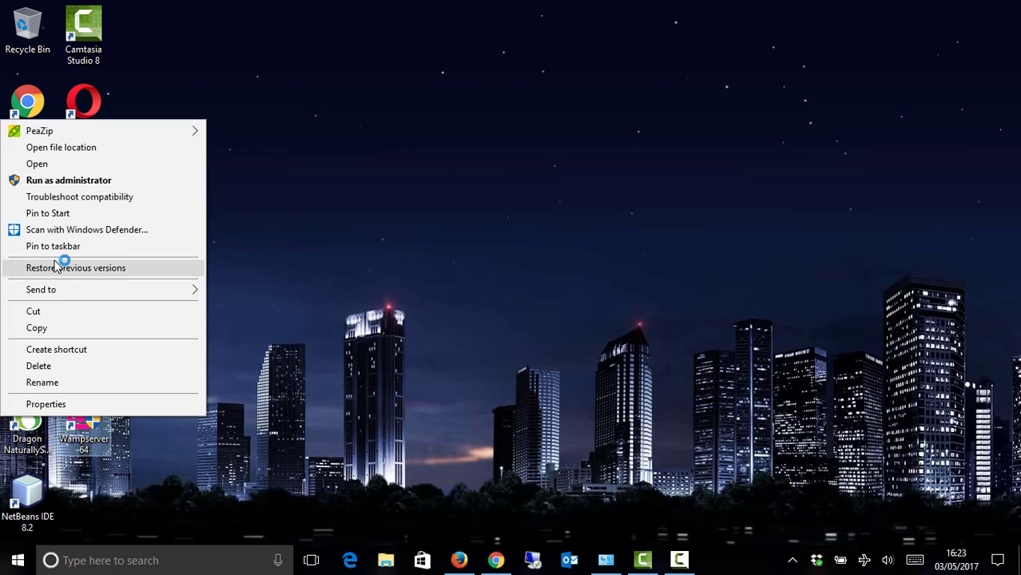
pyautogui.click(58, 181)
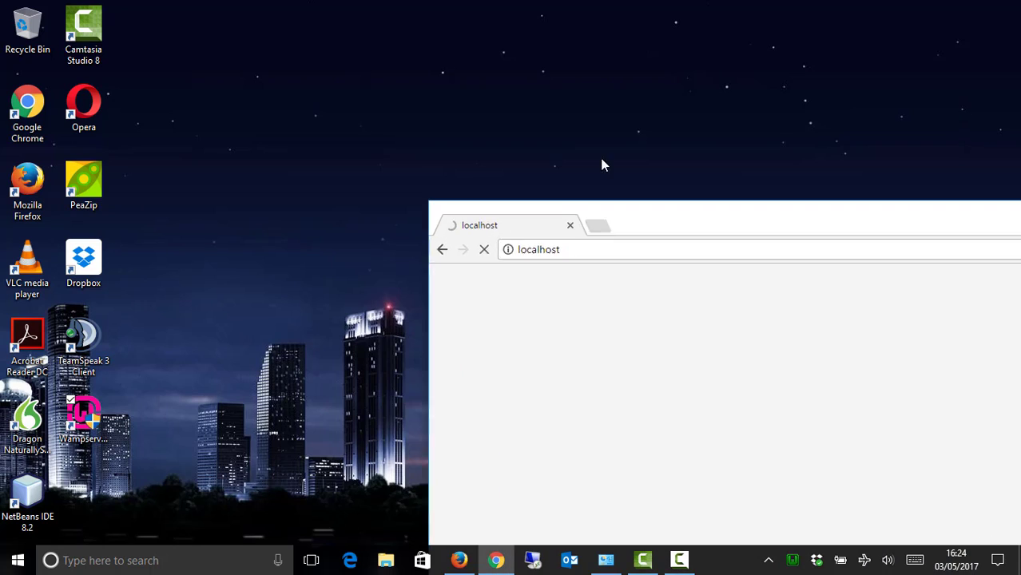
# Examine the phpinfo() page reached from the tools on WampServer's localhost homepage in Chrome, and return to the homepage
pyautogui.moveTo(319, 72); pyautogui.dragTo(315, 58)
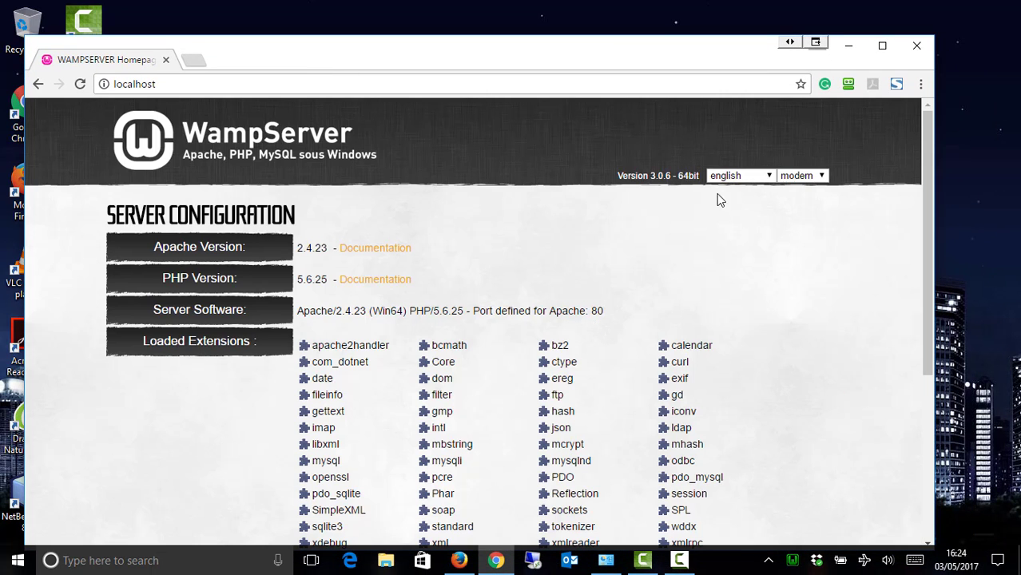
pyautogui.moveTo(927, 175); pyautogui.dragTo(932, 370)
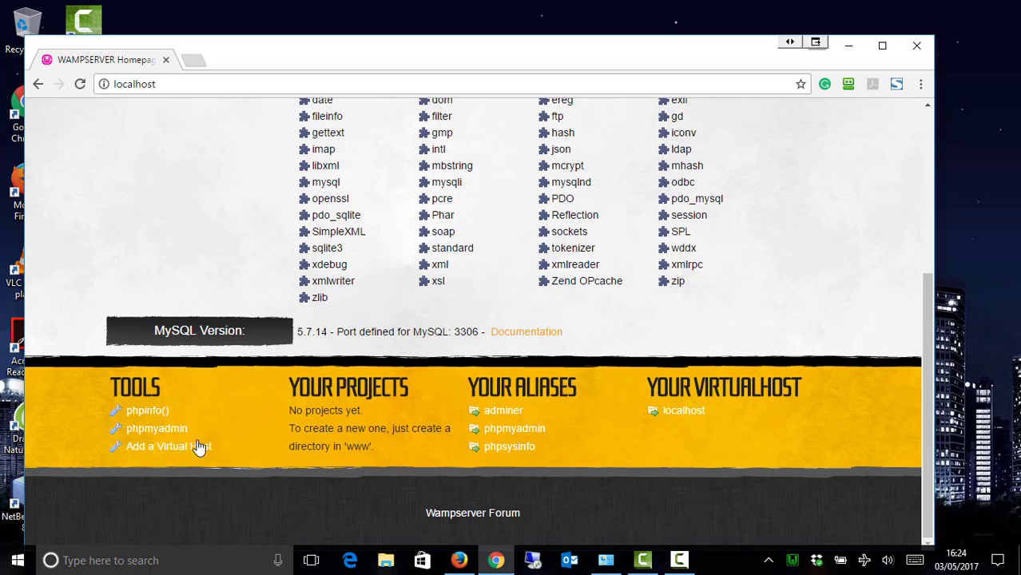
pyautogui.click(134, 414)
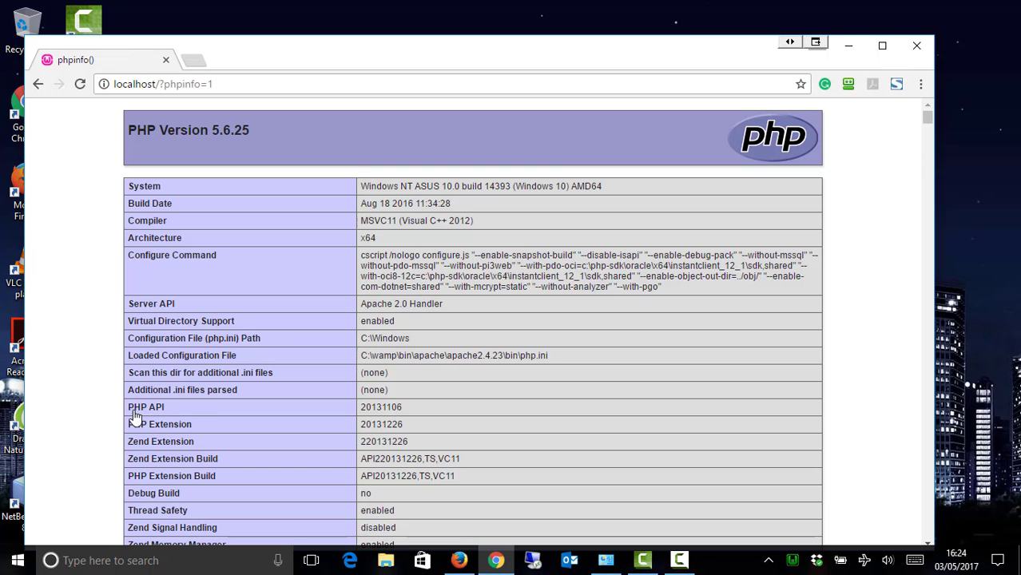
pyautogui.click(883, 45)
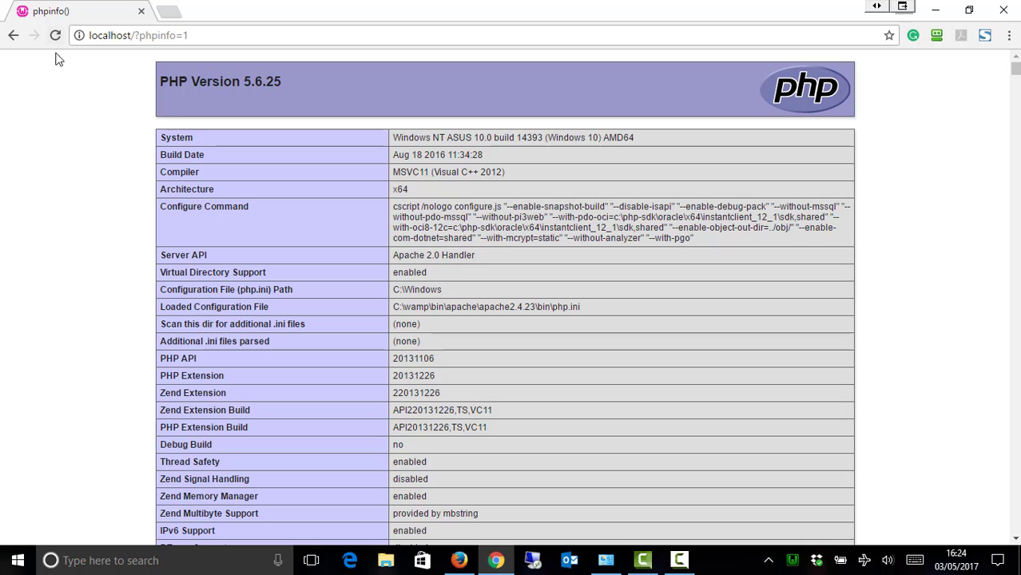
pyautogui.scroll(-15, 368, 262)
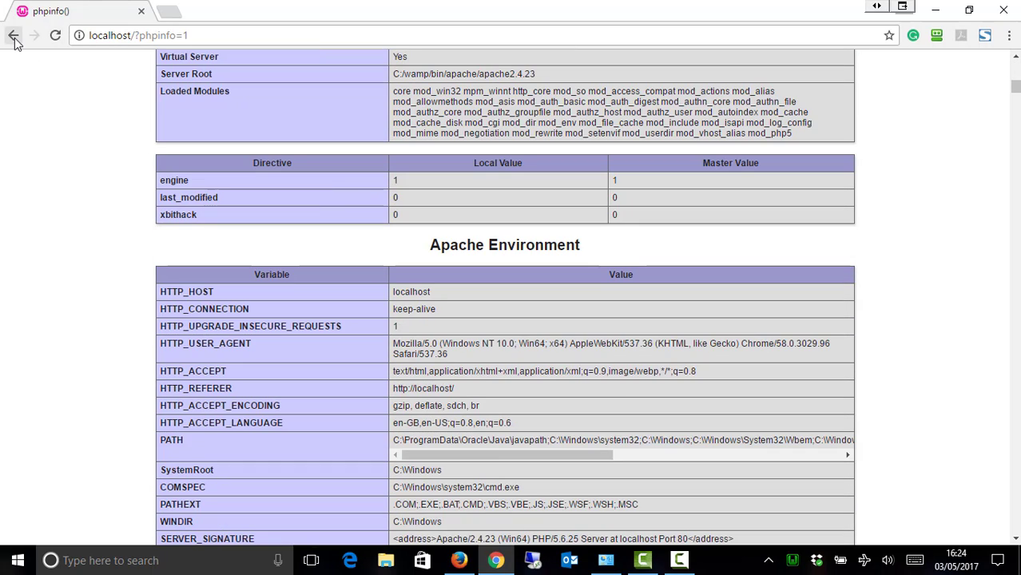
pyautogui.click(12, 35)
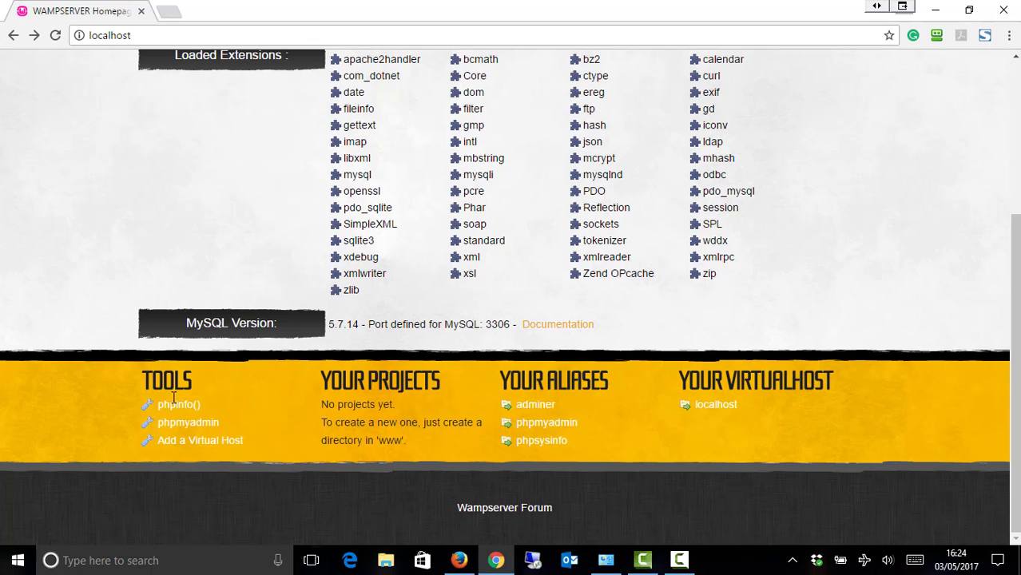
# Open phpMyAdmin from the homepage's aliases, log in as root with the password left empty, and close Chrome
pyautogui.click(541, 426)
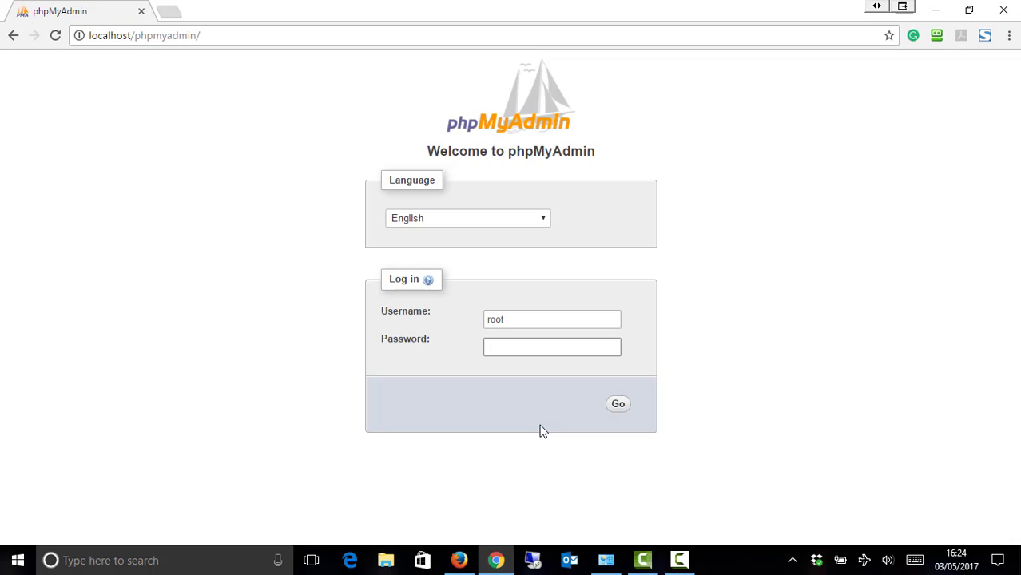
pyautogui.click(521, 319)
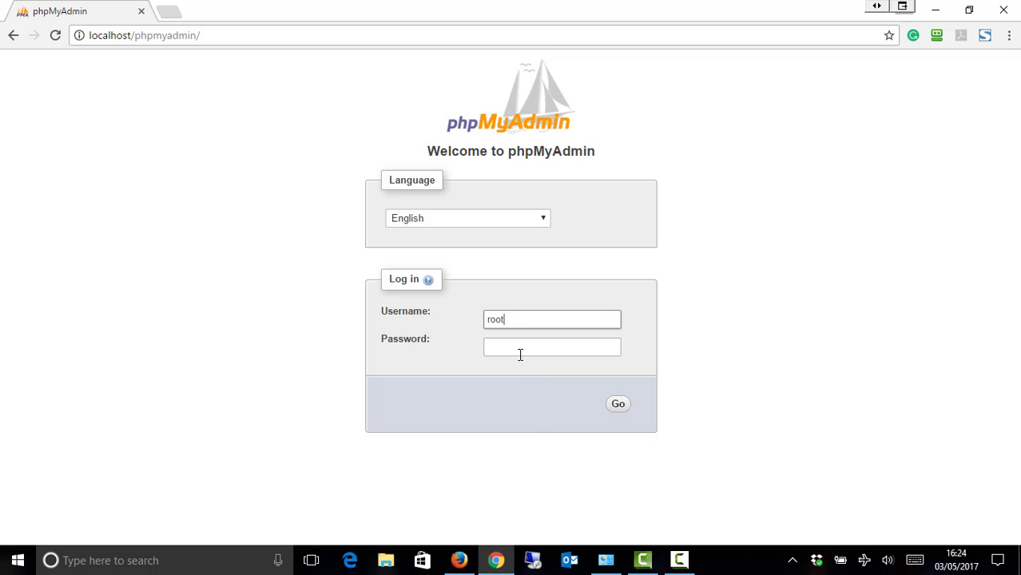
pyautogui.click(522, 347)
pyautogui.click(619, 406)
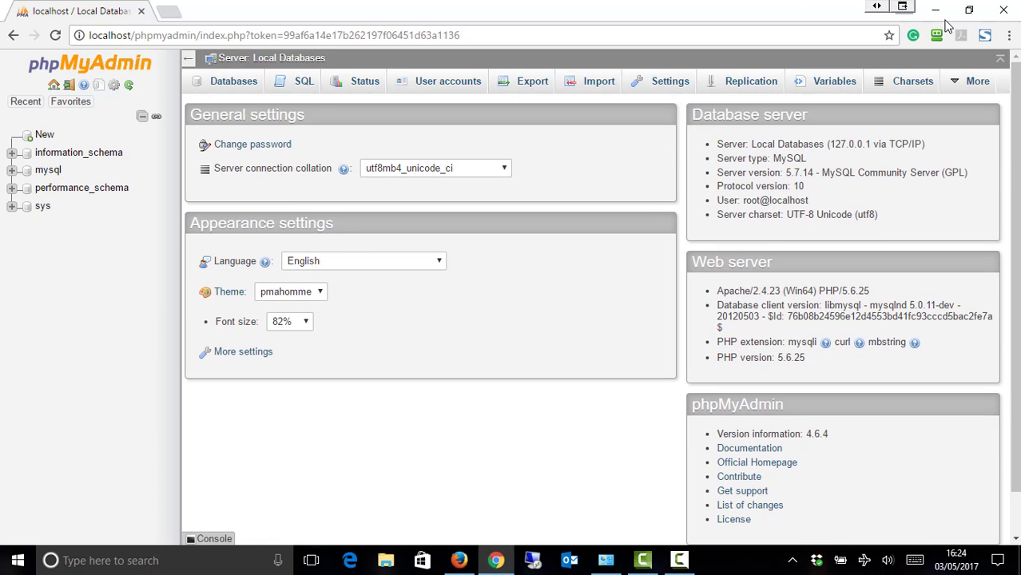
pyautogui.click(1002, 12)
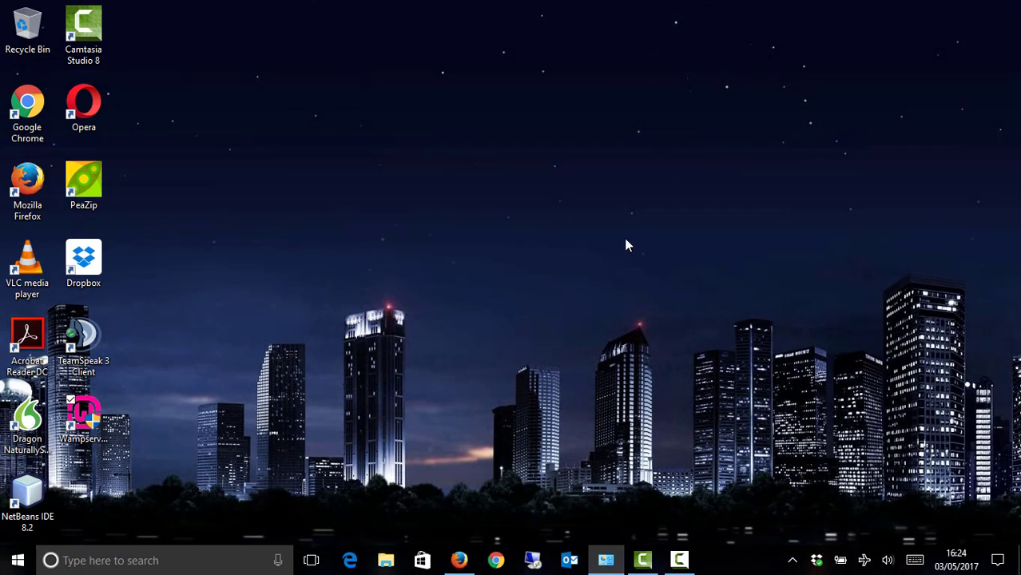
# Switch to Firefox and open the WampServer forum's sticky topic "WAMPServer 3 All you need to know"
pyautogui.click(386, 561)
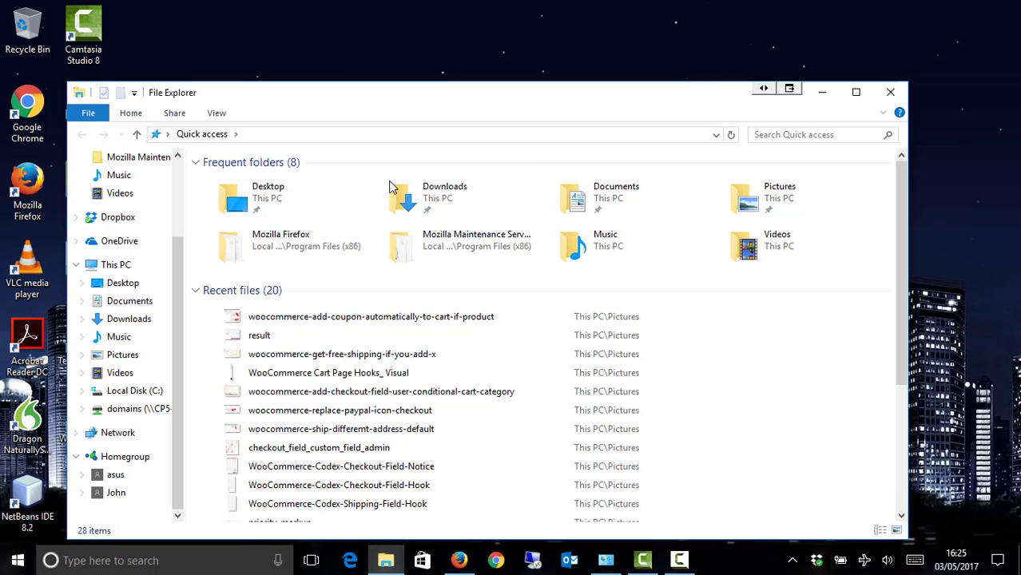
pyautogui.click(438, 192)
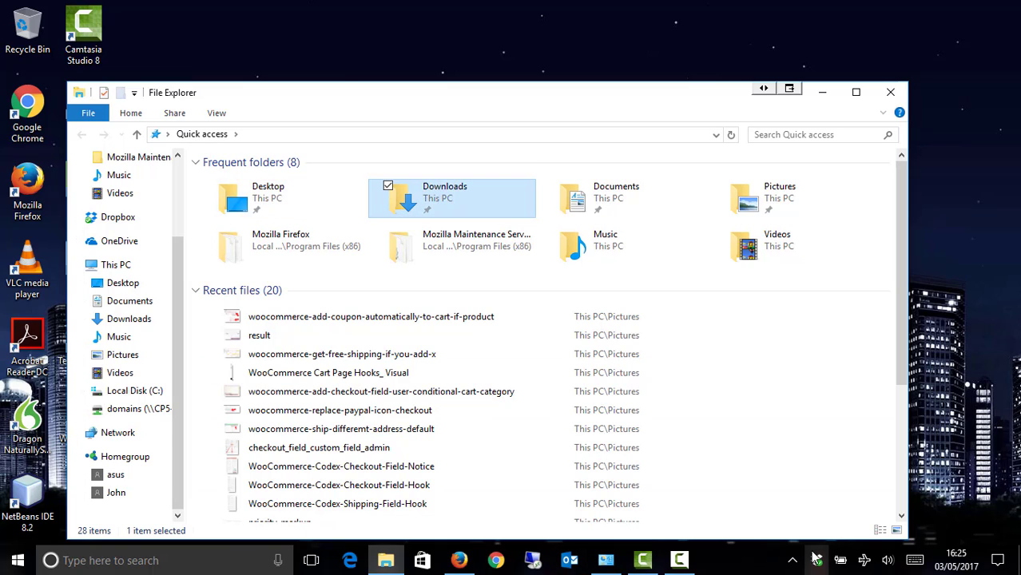
pyautogui.click(459, 562)
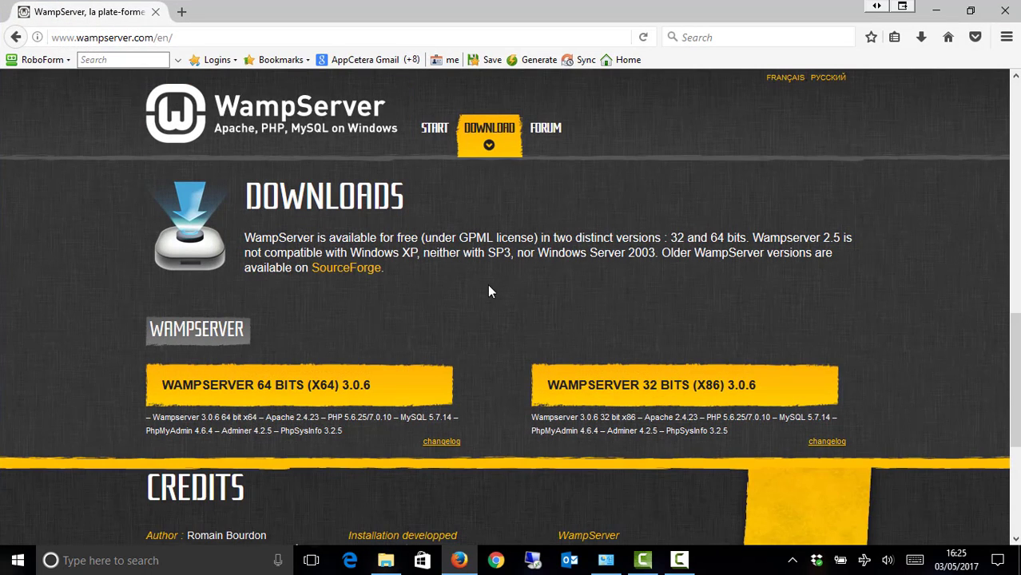
pyautogui.scroll(-5, 489, 292)
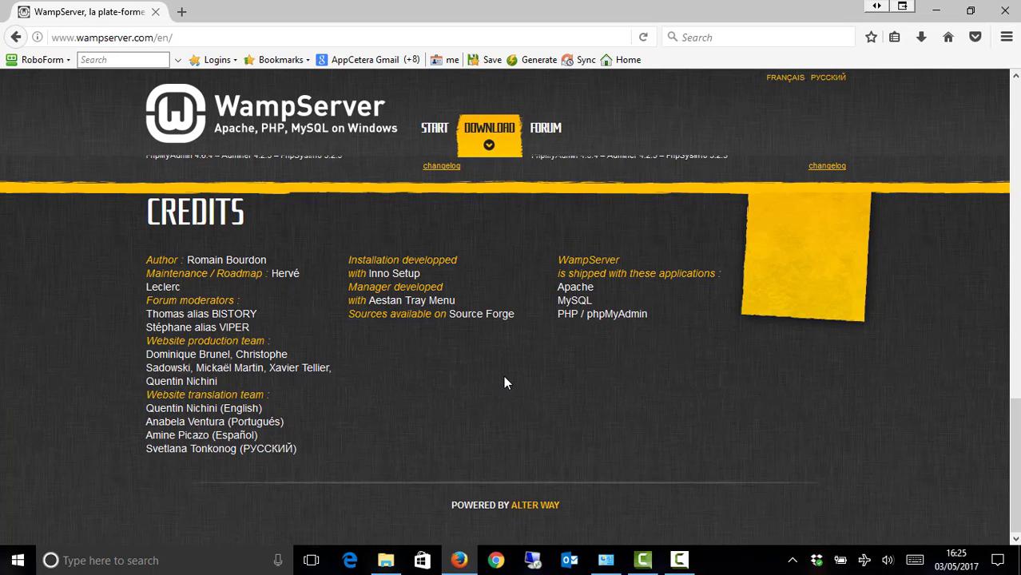
pyautogui.scroll(4, 504, 382)
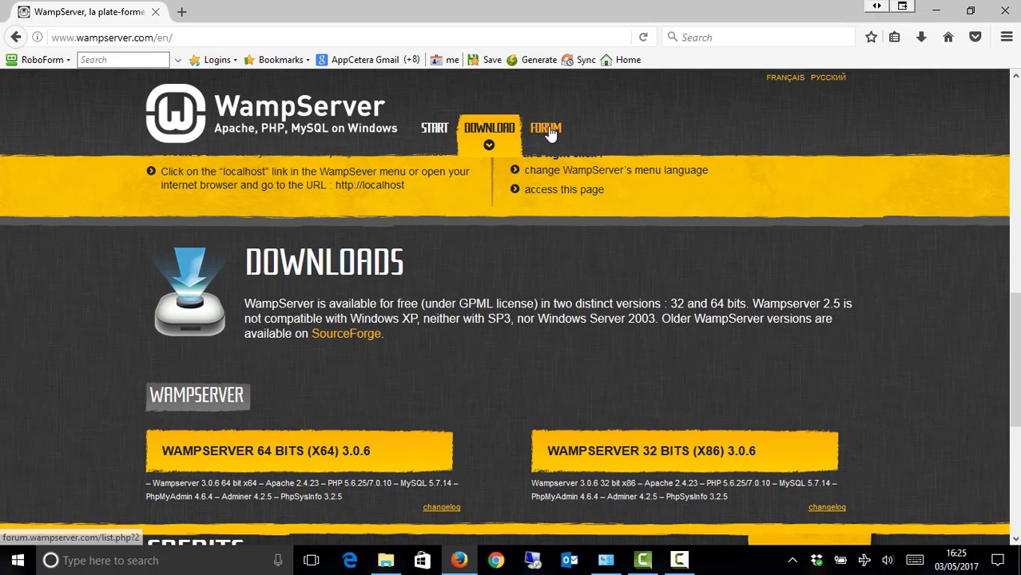
pyautogui.click(546, 127)
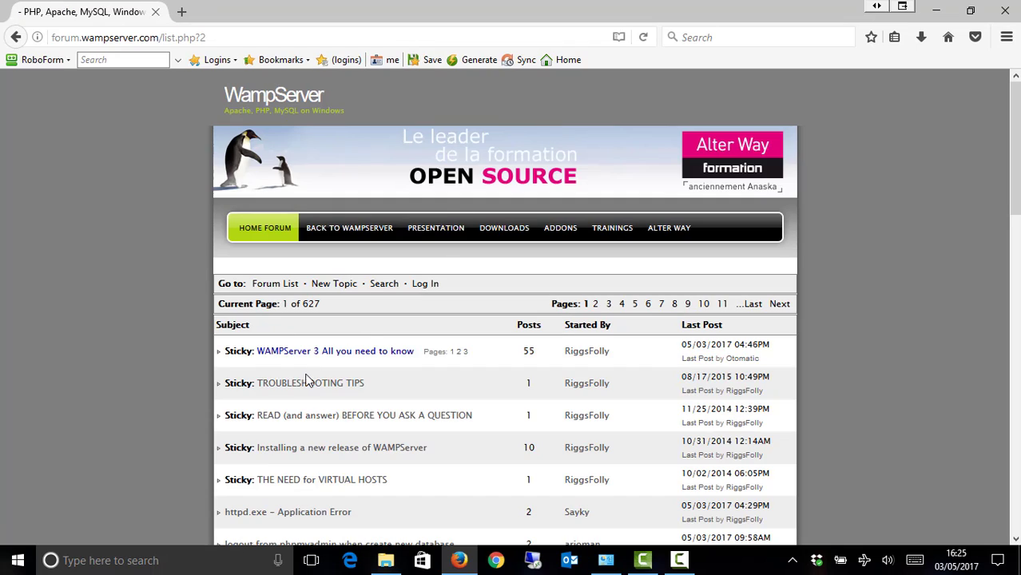
pyautogui.click(311, 359)
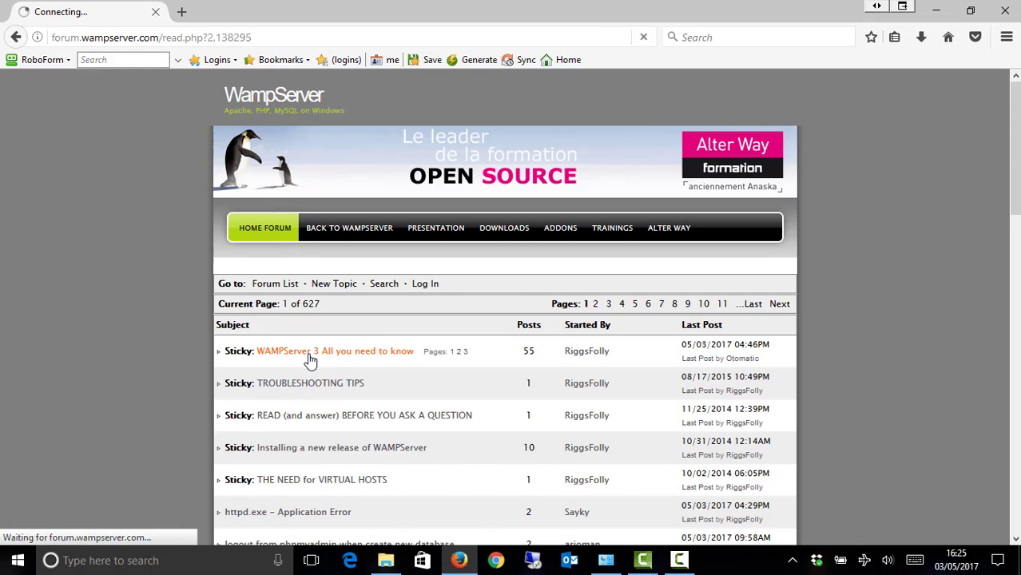
# Start the download of the PHP 7.1.4 x64 addon from the 64-bit PHP addons list in the forum post
pyautogui.scroll(-3, 402, 371)
pyautogui.scroll(-9, 402, 372)
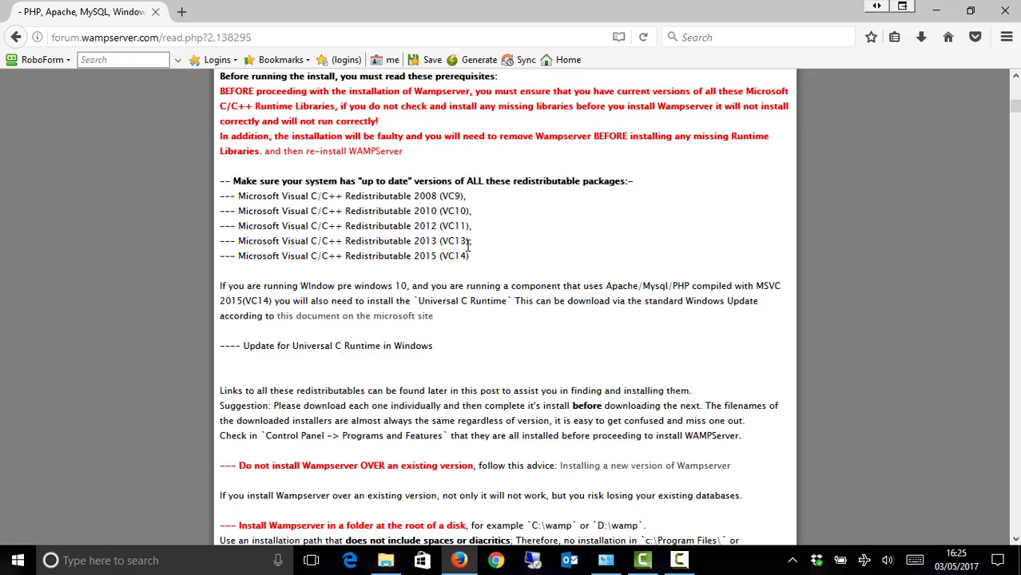
pyautogui.scroll(-20, 468, 247)
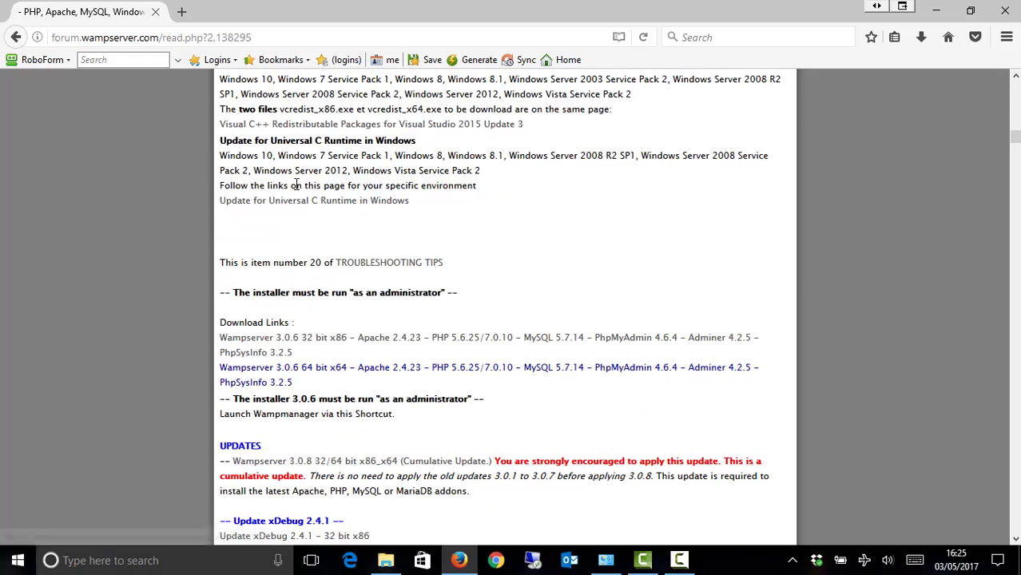
pyautogui.scroll(-4, 448, 248)
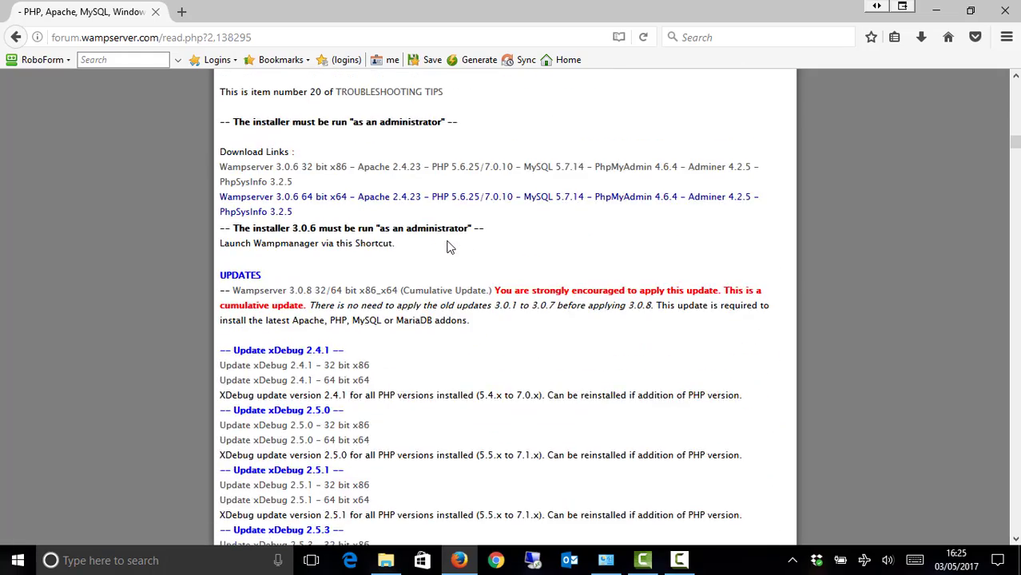
pyautogui.scroll(-16, 444, 240)
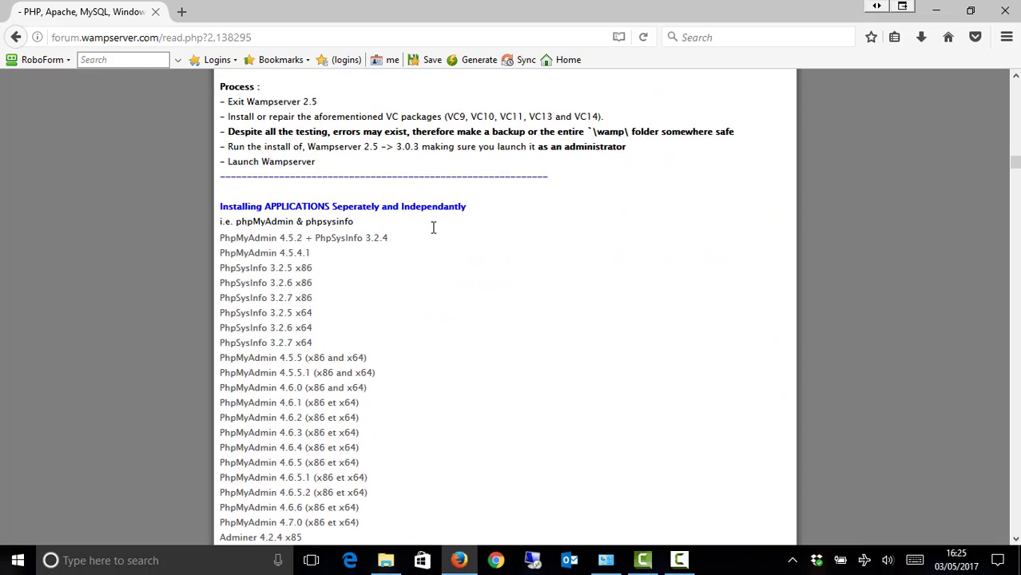
pyautogui.scroll(-8, 433, 227)
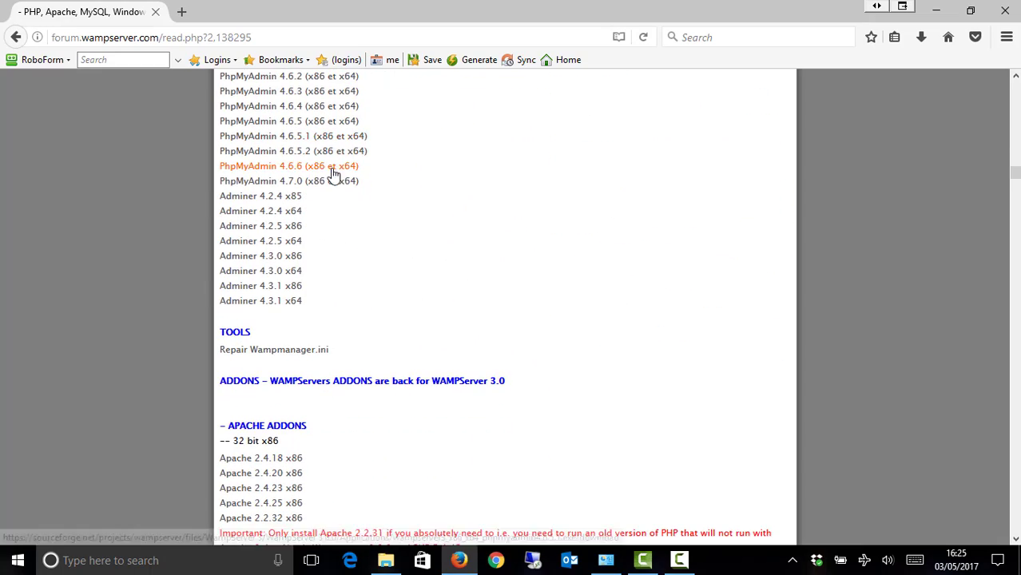
pyautogui.scroll(-13, 322, 266)
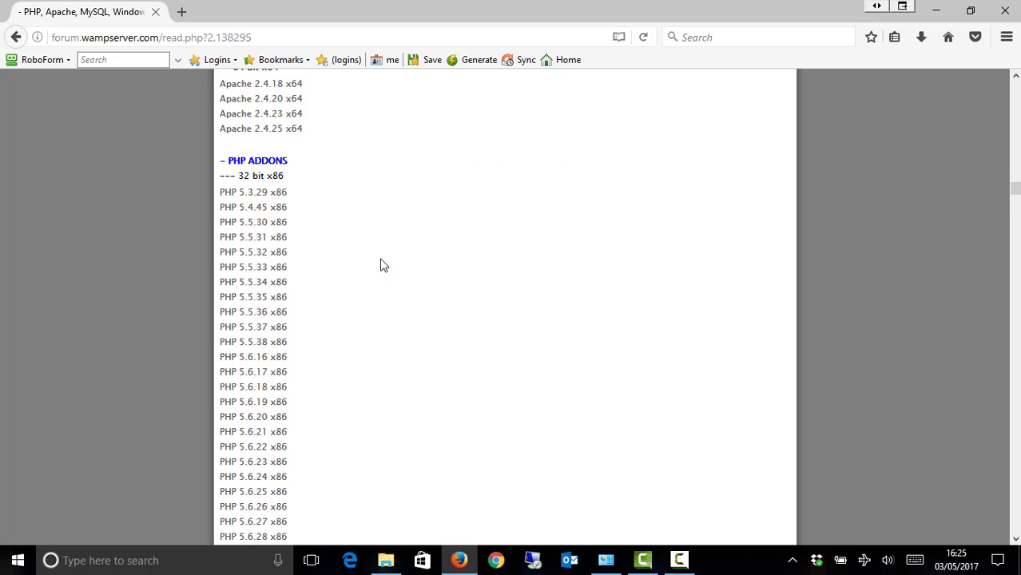
pyautogui.scroll(-2, 381, 264)
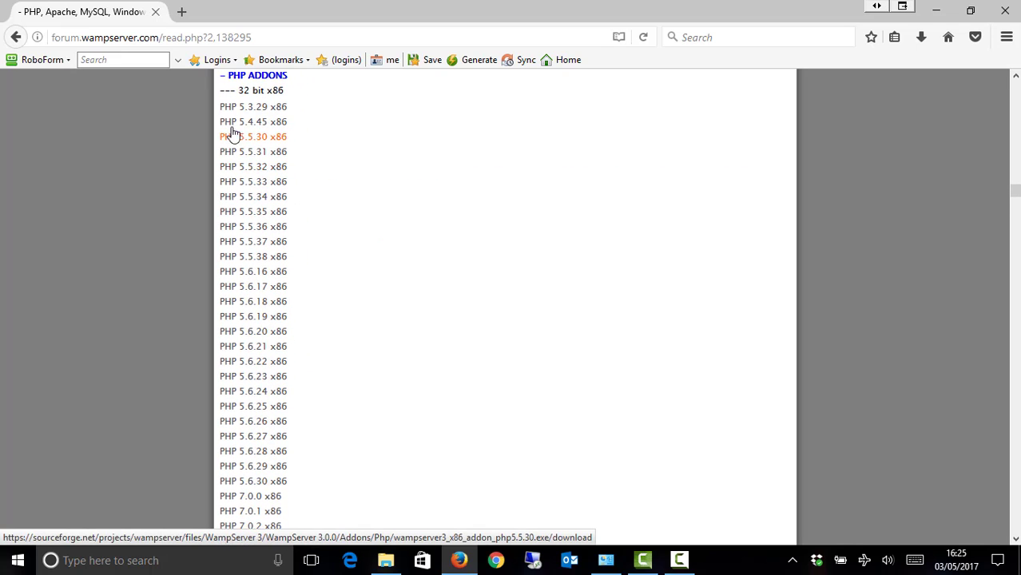
pyautogui.scroll(-7, 271, 275)
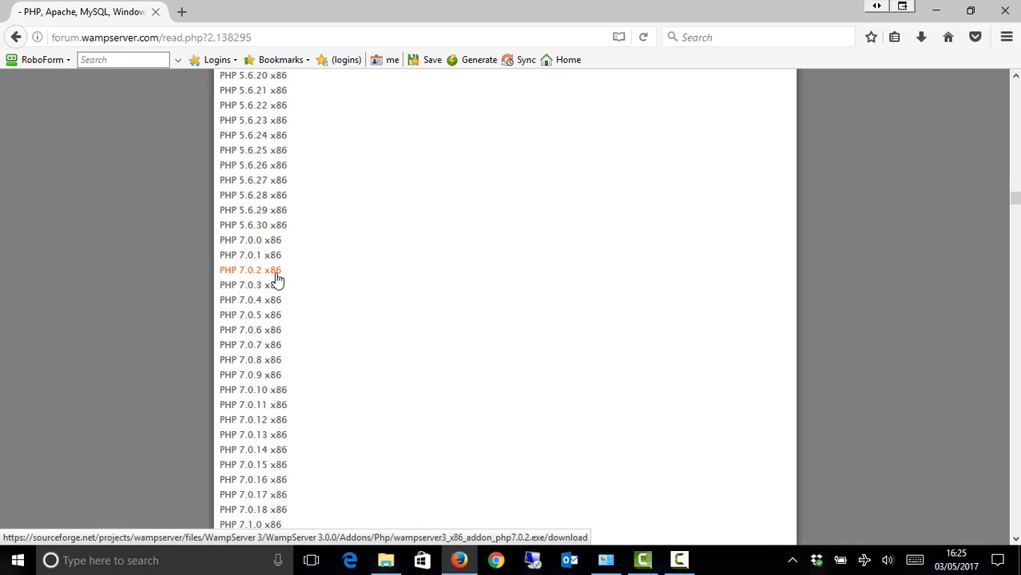
pyautogui.scroll(-3, 277, 281)
pyautogui.scroll(2, 278, 292)
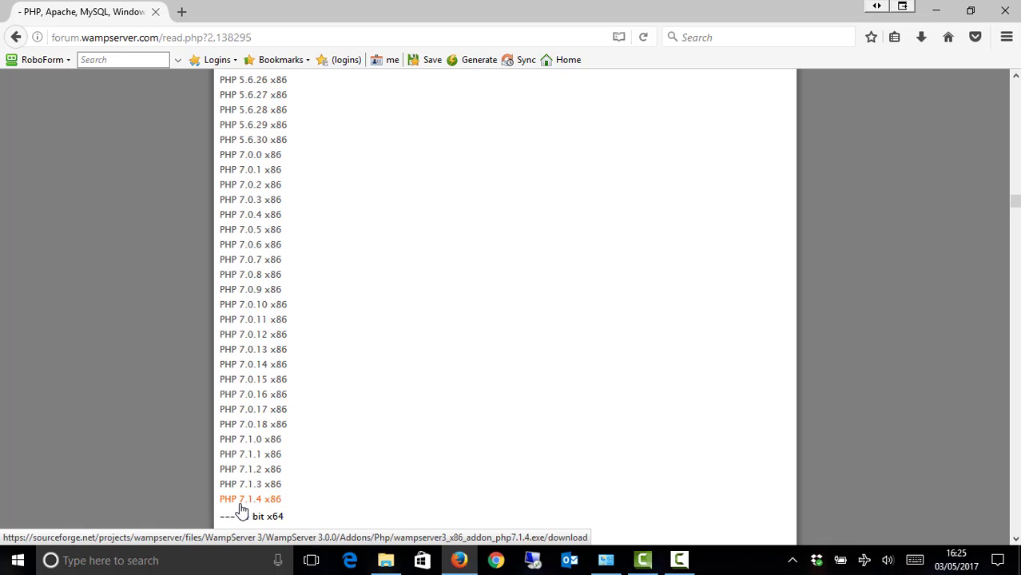
pyautogui.scroll(-4, 320, 472)
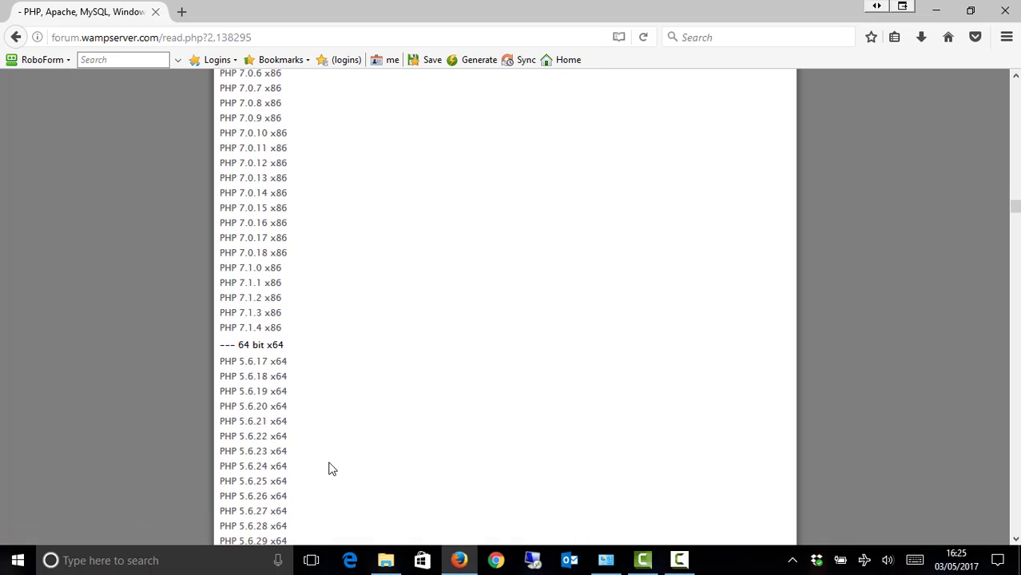
pyautogui.scroll(-6, 333, 469)
pyautogui.scroll(-4, 333, 469)
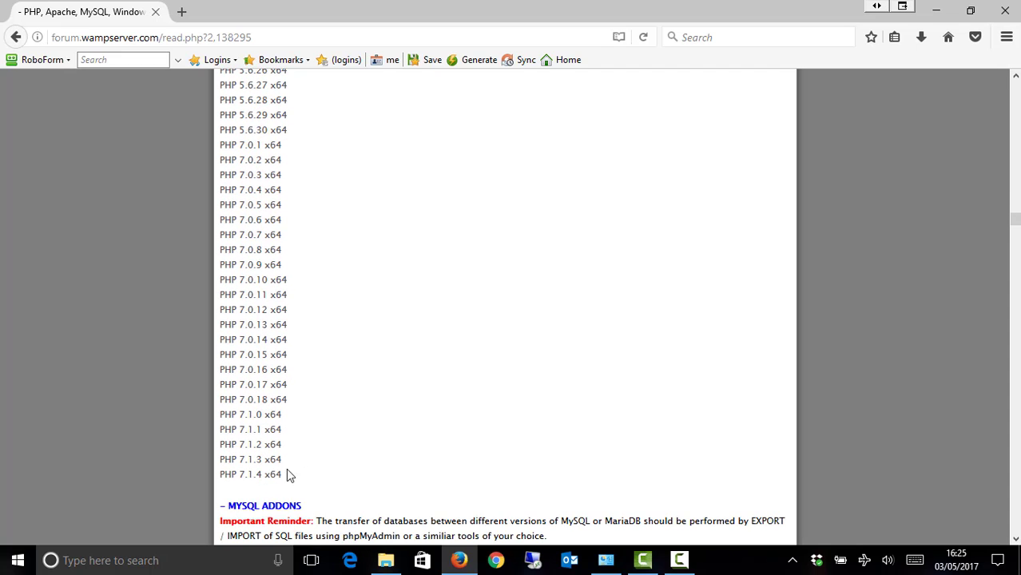
pyautogui.click(249, 478)
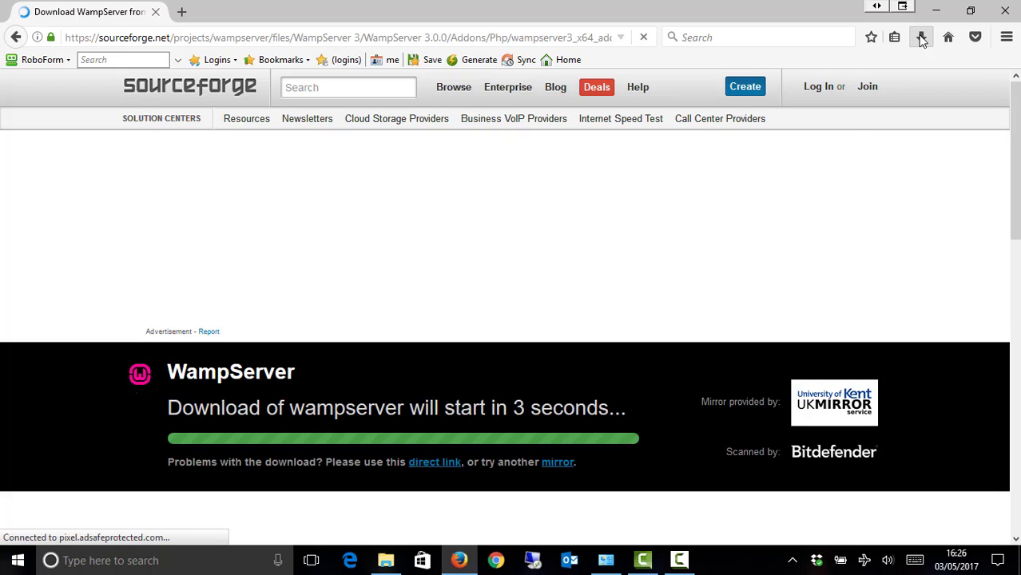
# Show the complete list of Firefox downloads to check on the PHP addon
pyautogui.click(921, 37)
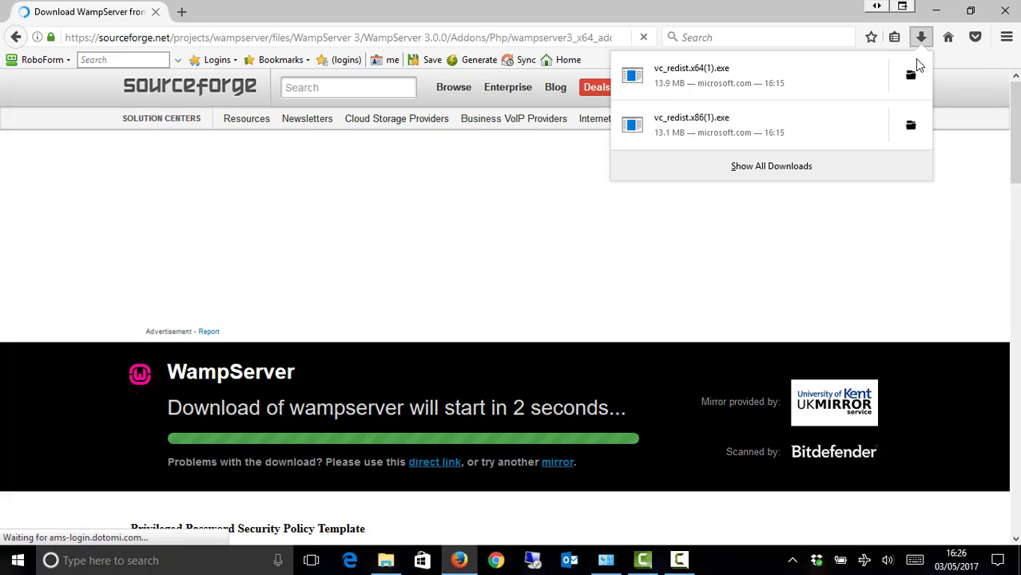
pyautogui.click(747, 177)
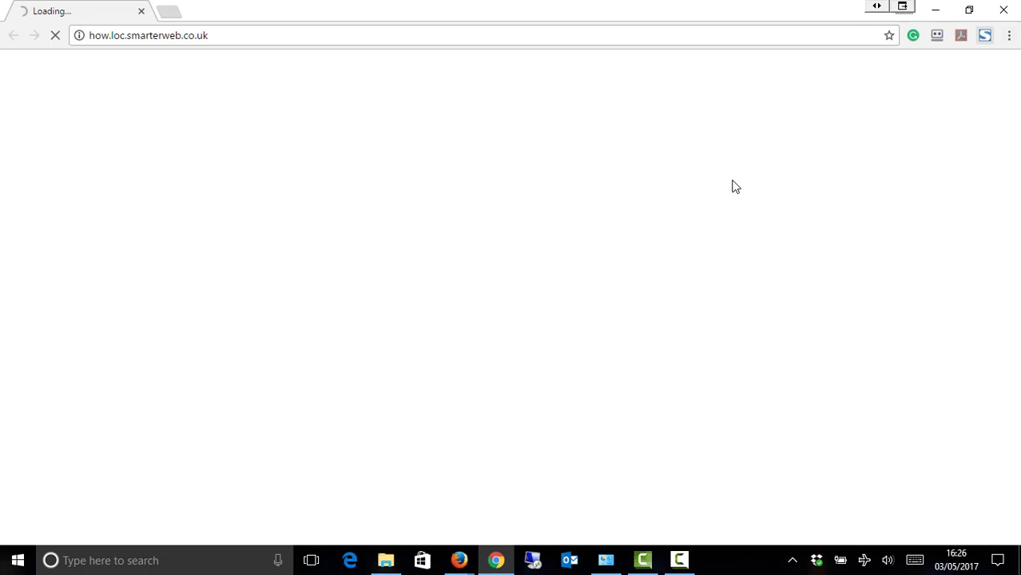
pyautogui.hotkey('alt', 'f')
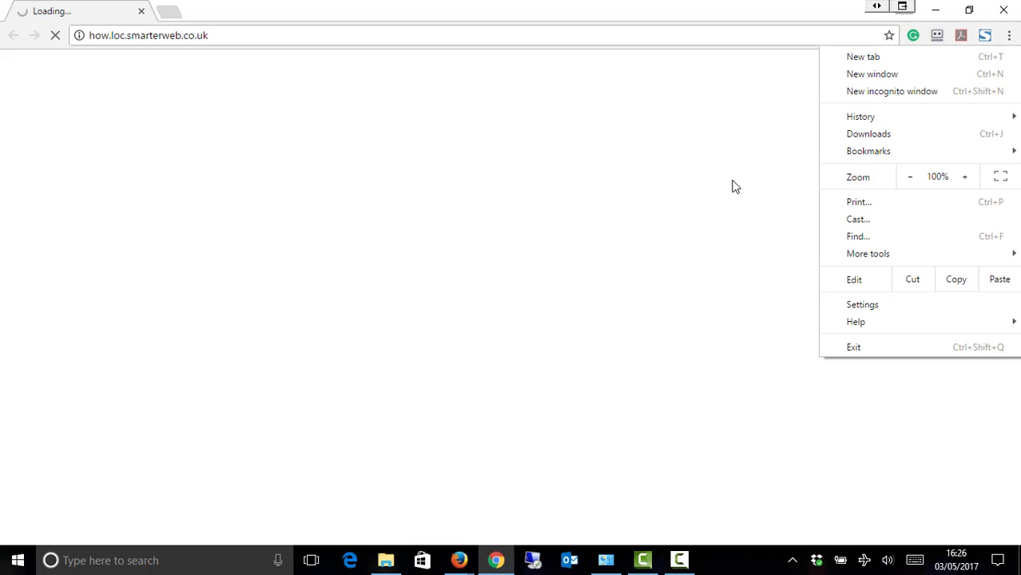
pyautogui.press('Escape')
# Find wampserver3_x64_addon_php7.0.1 in File Explorer's Downloads folder and run it as administrator
pyautogui.press('super+e')
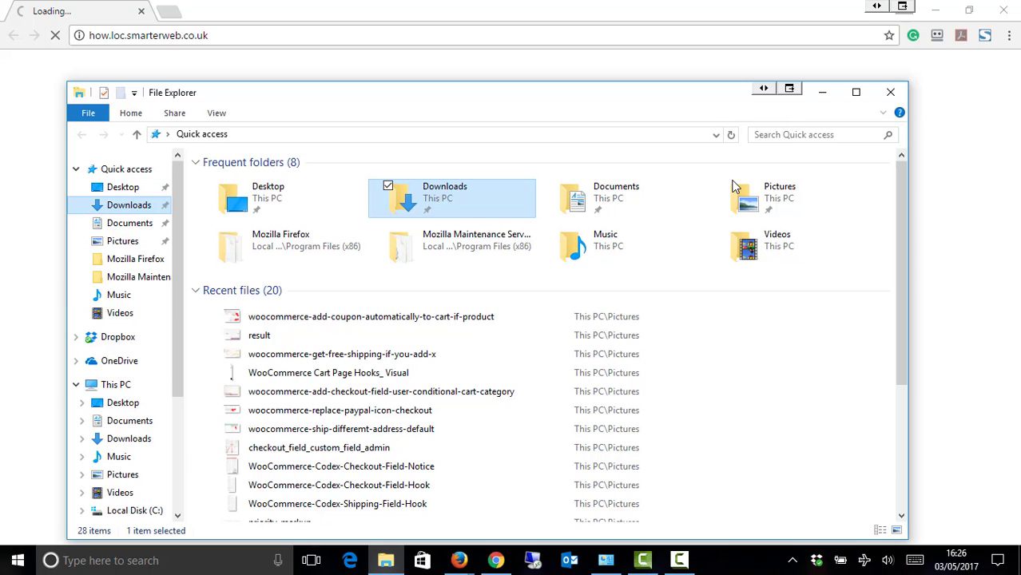
pyautogui.press('Return')
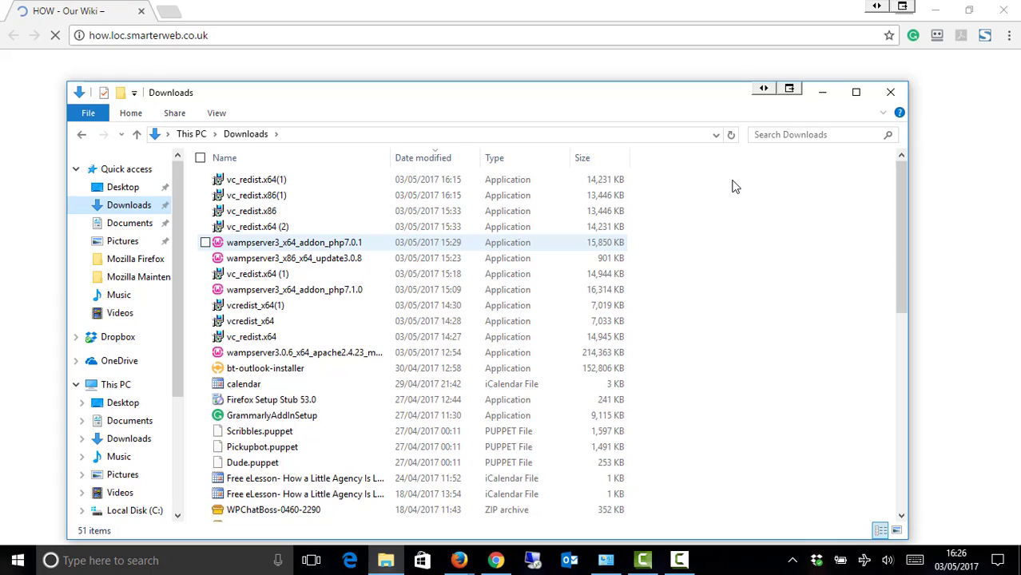
pyautogui.press('Down')
pyautogui.press('Down')
pyautogui.press('Down')
pyautogui.press('Down')
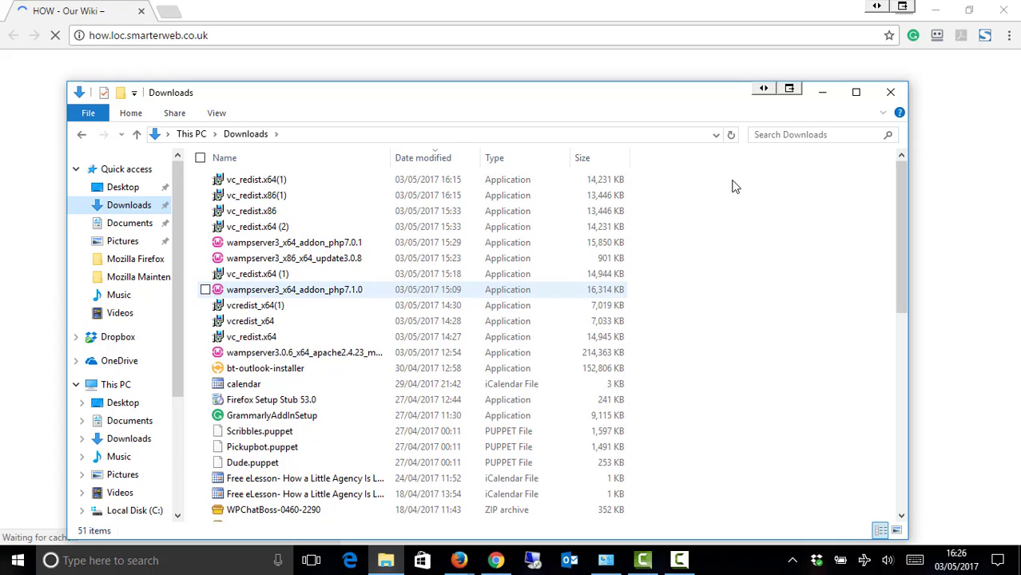
pyautogui.press('Up')
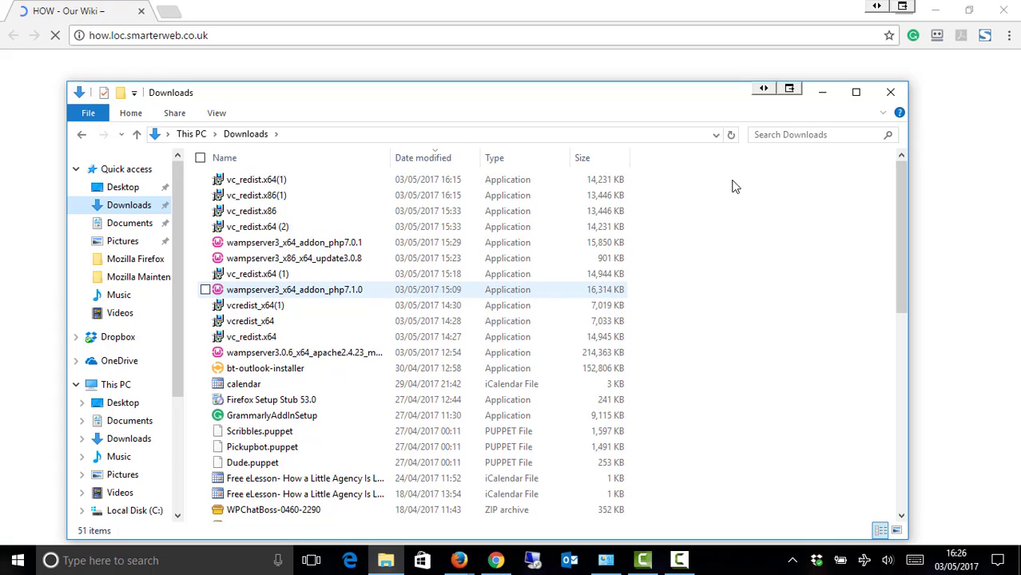
pyautogui.press('Up')
pyautogui.press('Up')
pyautogui.press('Up')
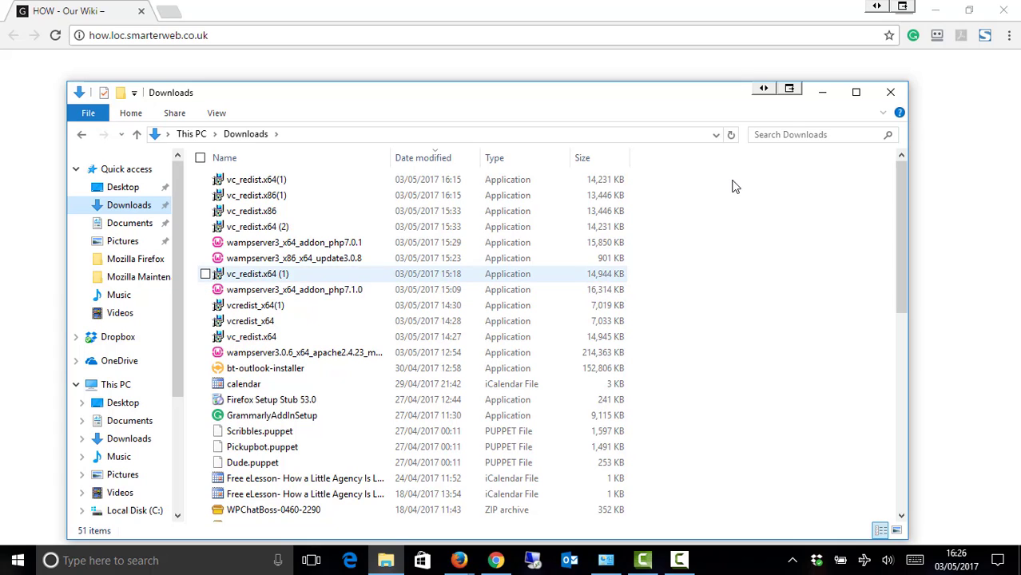
pyautogui.press('Tab')
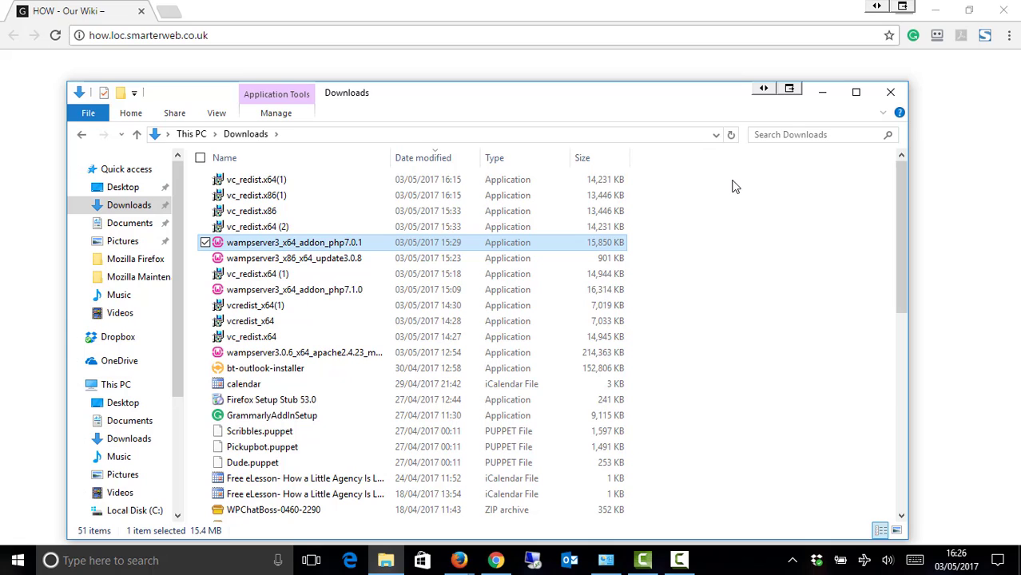
pyautogui.hotkey('shift', 'F10')
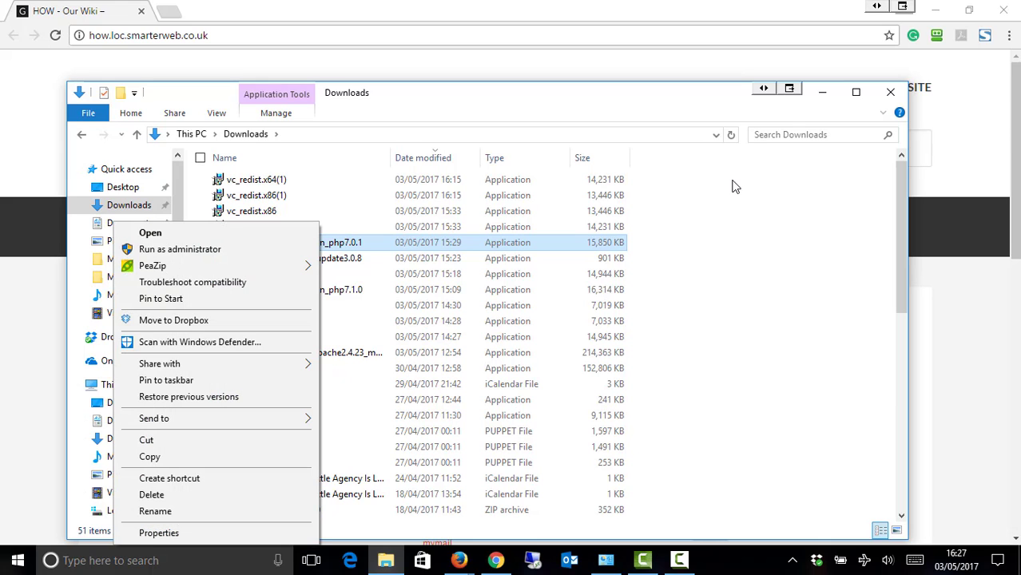
pyautogui.press('Down')
pyautogui.press('Return')
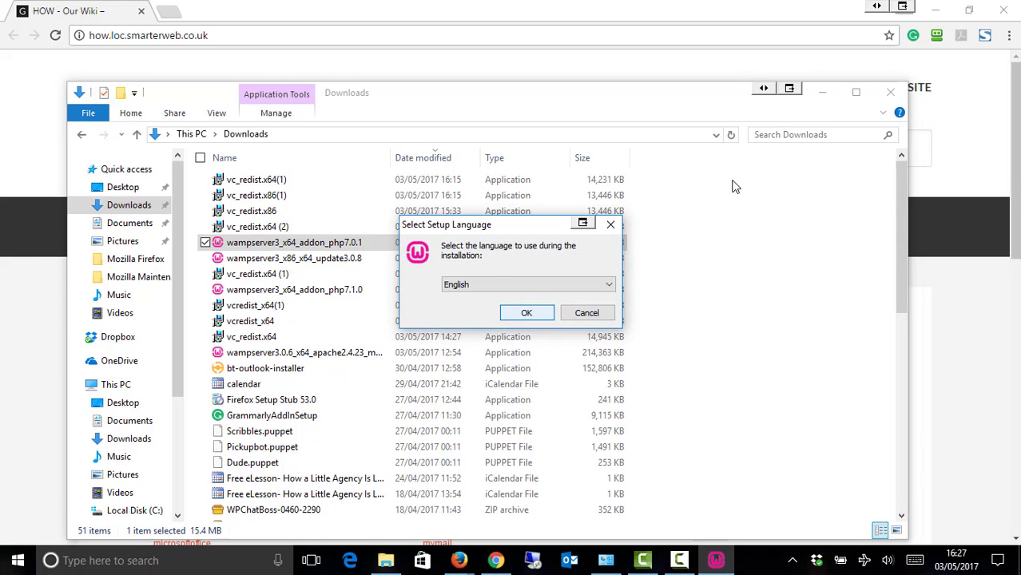
# Check the wamp folder's name on drive C, install the PHP 7.0.1 addon in English into C:\wamp, and finish the setup
pyautogui.press('Return')
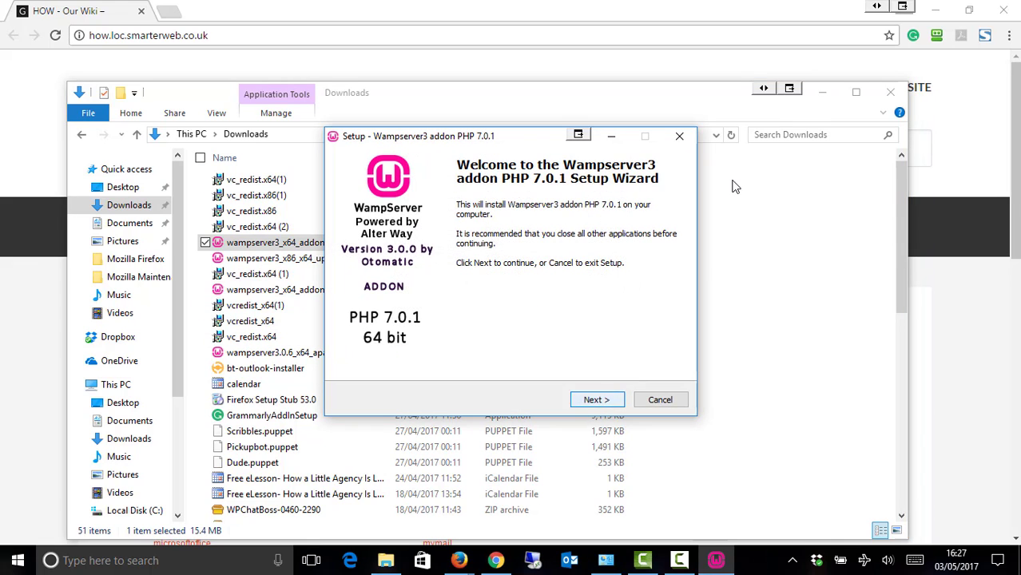
pyautogui.press('Return')
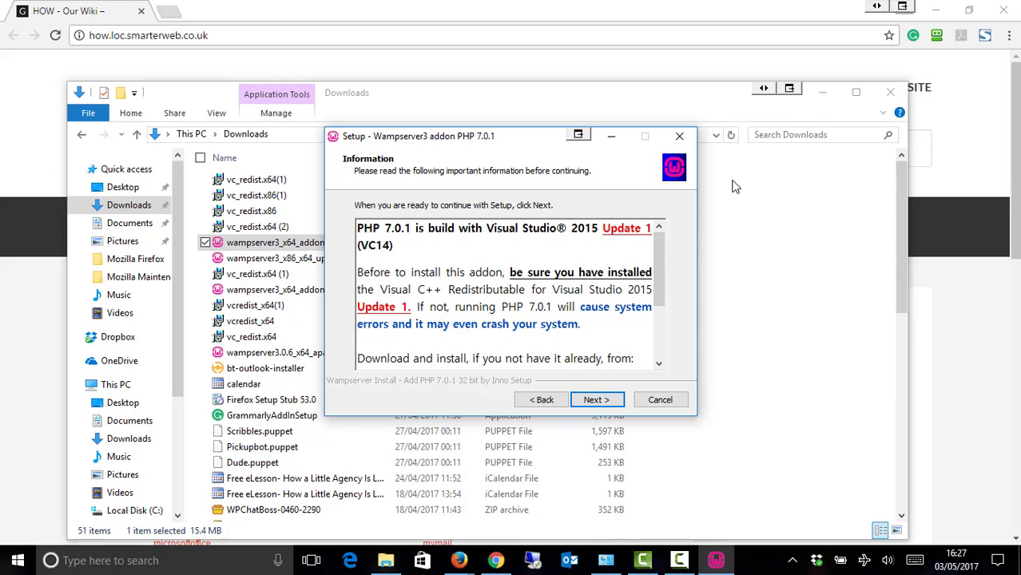
pyautogui.press('Return')
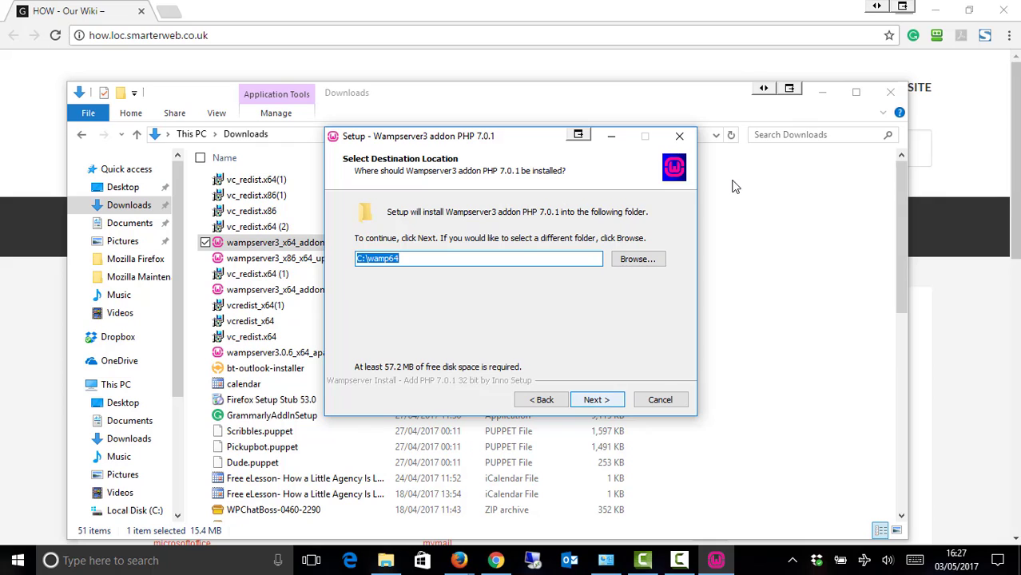
pyautogui.press('Return')
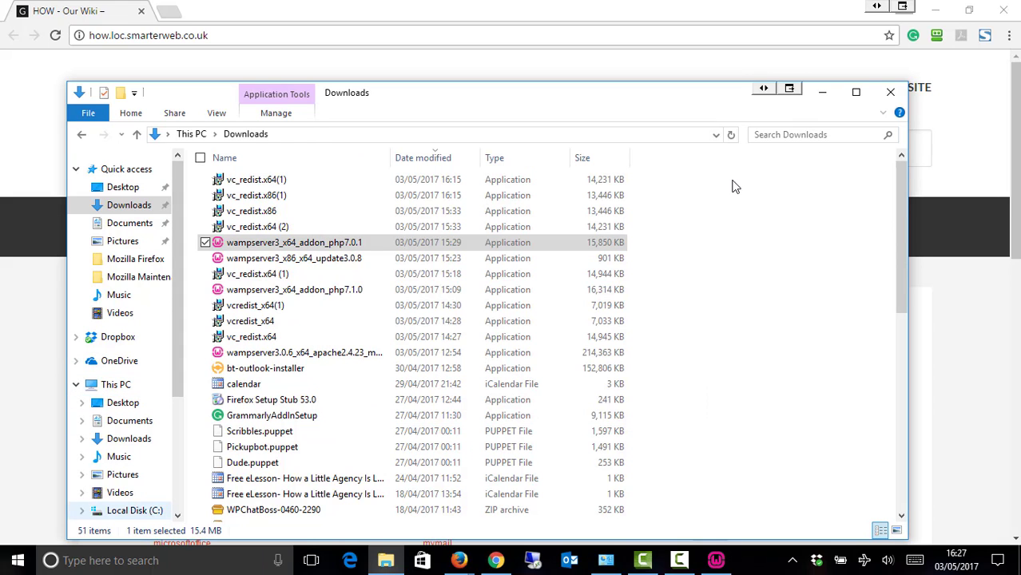
pyautogui.click(134, 511)
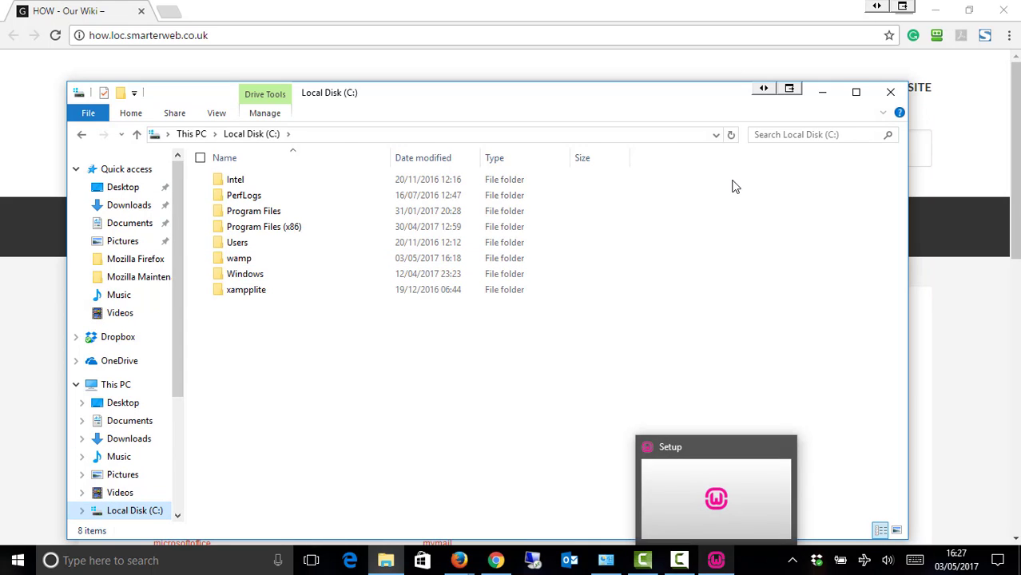
pyautogui.click(716, 560)
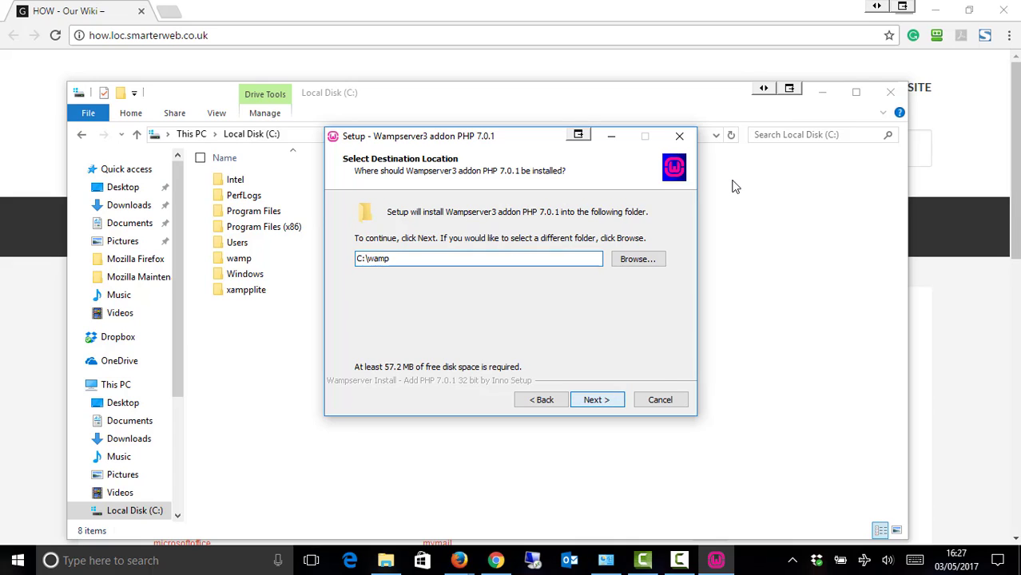
pyautogui.press('Return')
pyautogui.press('Return')
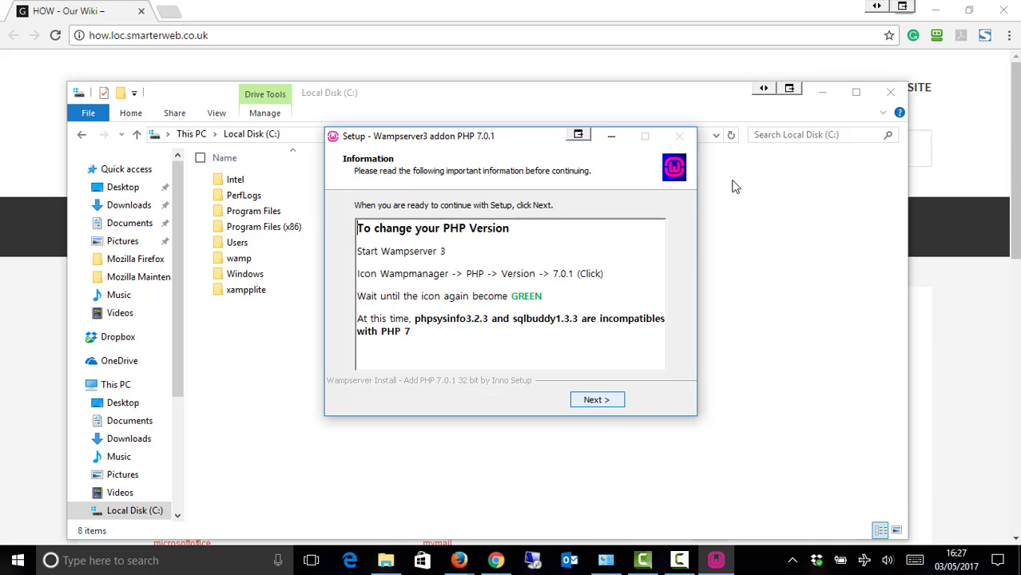
pyautogui.press('Return')
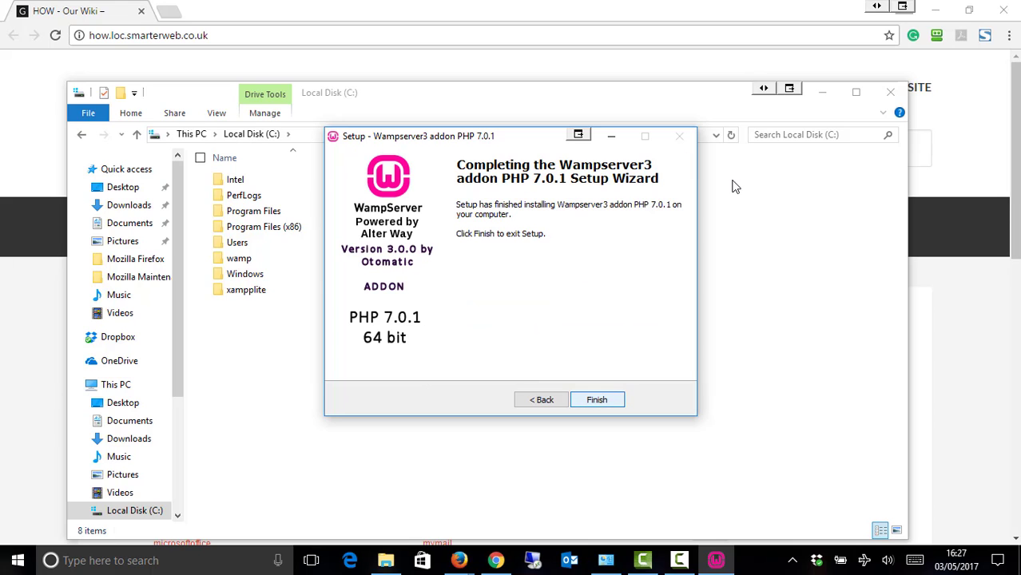
pyautogui.press('Return')
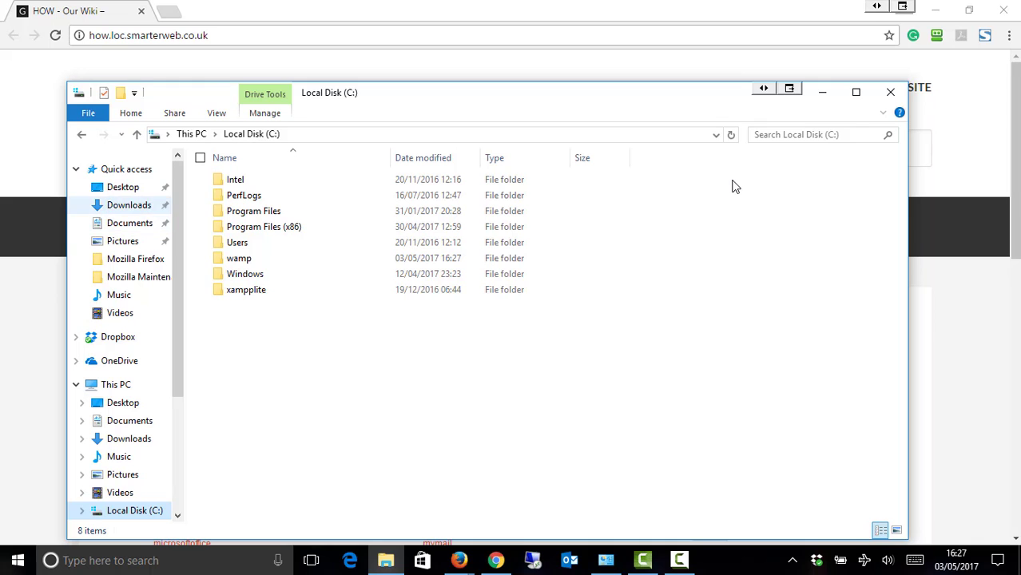
# Run wampserver3_x64_addon_php7.1.0 from the Downloads folder, install the PHP 7.1.0 addon, and finish its setup
pyautogui.press('Return')
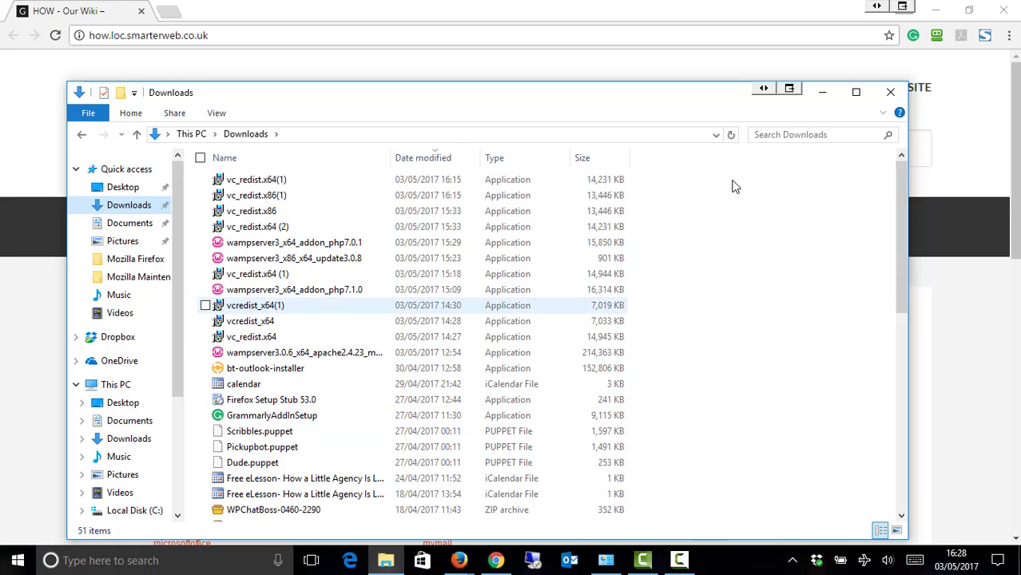
pyautogui.click(294, 289)
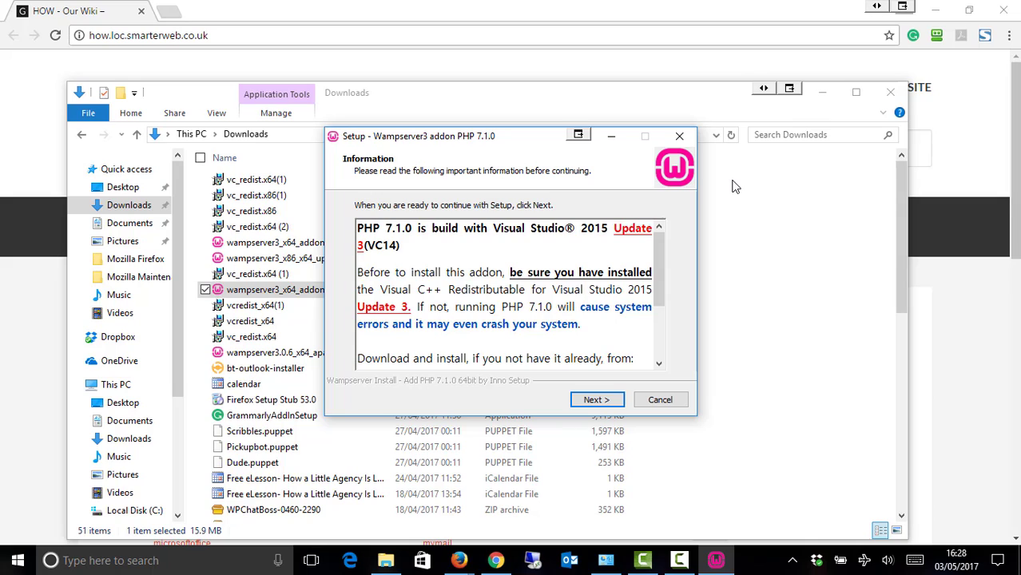
pyautogui.press('Return')
pyautogui.press('Return')
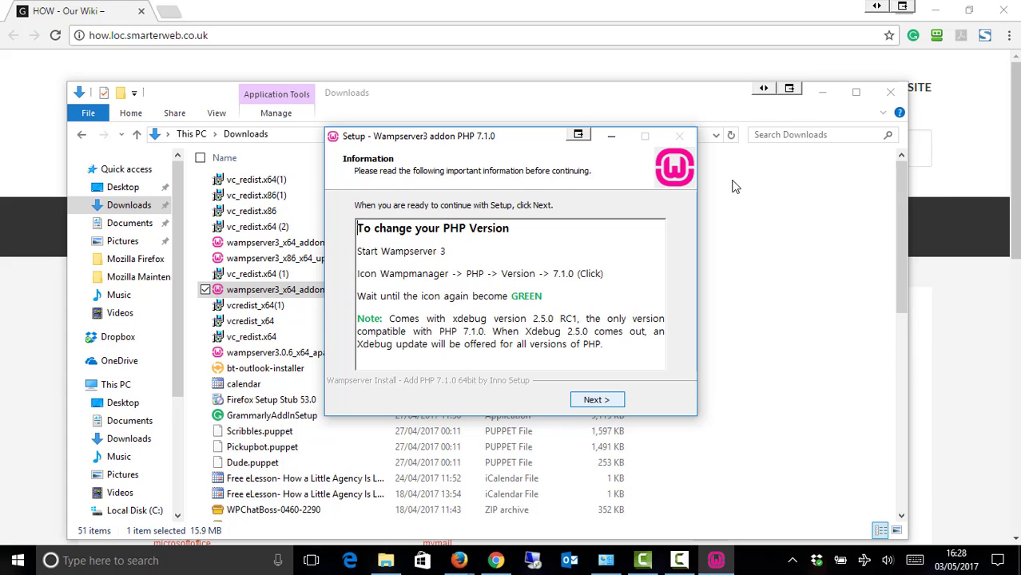
pyautogui.press('Return')
pyautogui.press('Return')
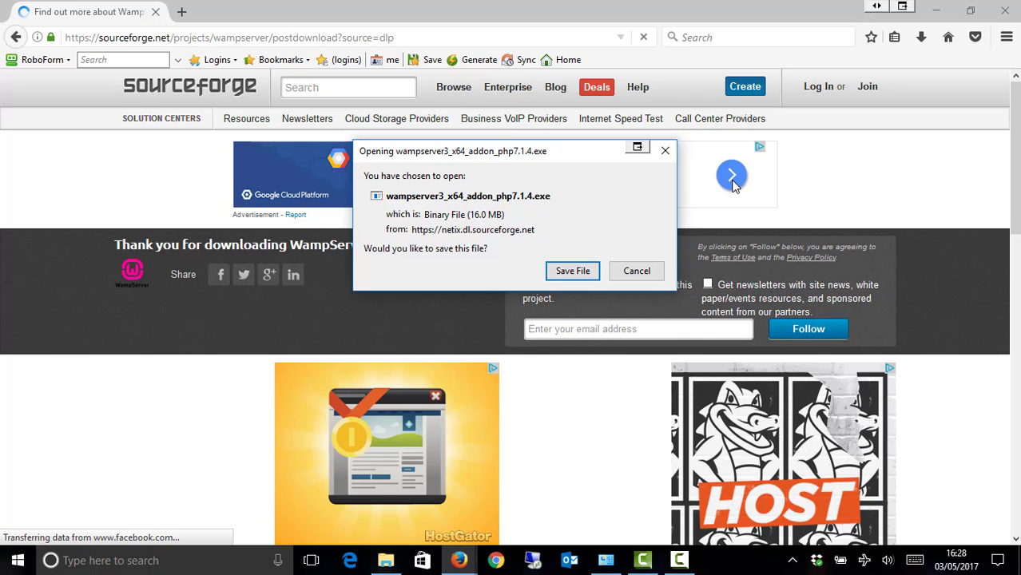
# Save the offered wampserver3_x64_addon_php7.1.4.exe in Firefox, and minimise the open Downloads and Library windows to reach the desktop
pyautogui.press('Return')
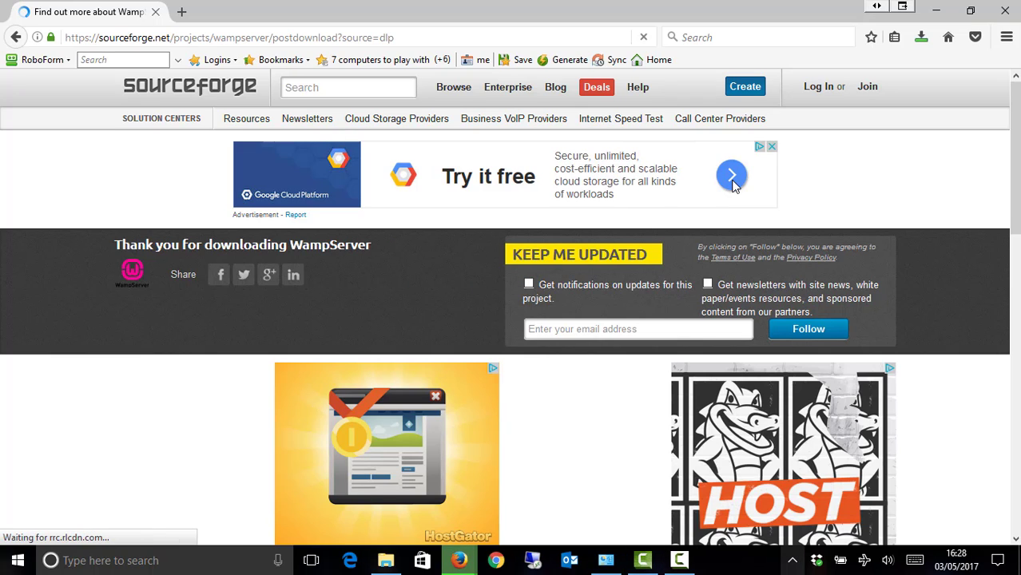
pyautogui.click(793, 560)
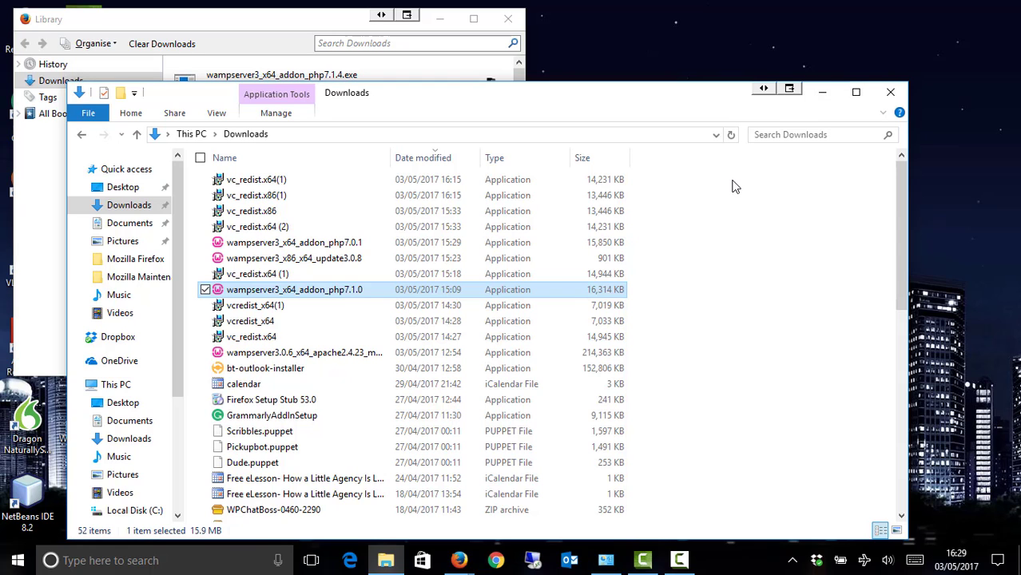
pyautogui.press('super+Down')
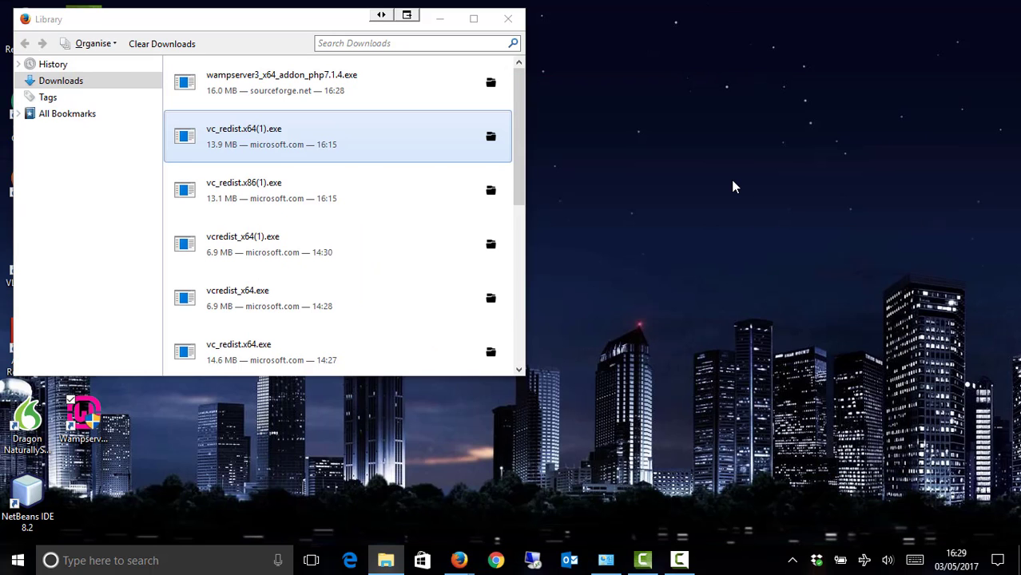
pyautogui.press('super+Down')
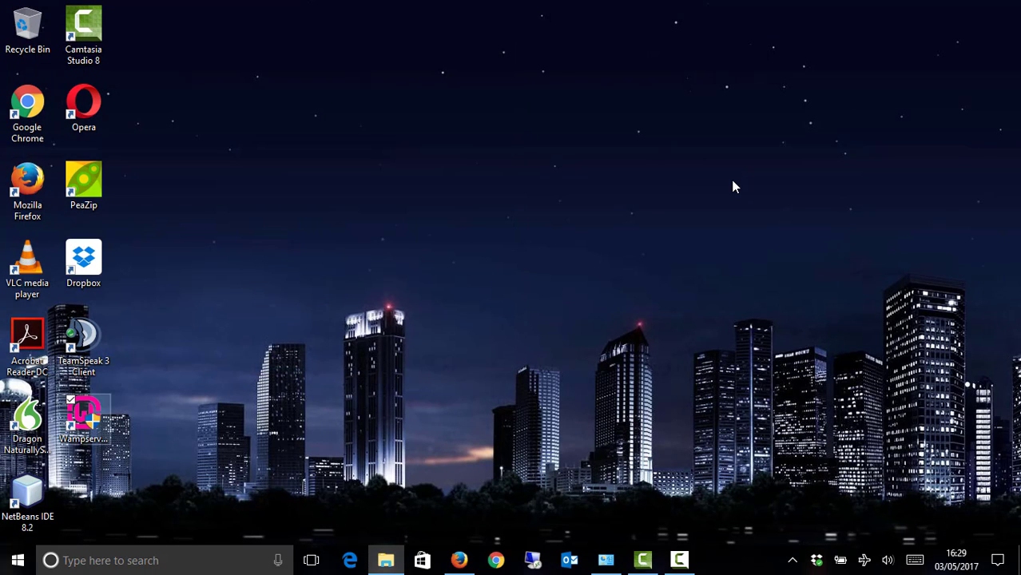
# Start Wampserver64 from its desktop shortcut as administrator
pyautogui.hotkey('shift', 'F10')
pyautogui.press('Down')
pyautogui.press('Down')
pyautogui.press('Down')
pyautogui.press('Down')
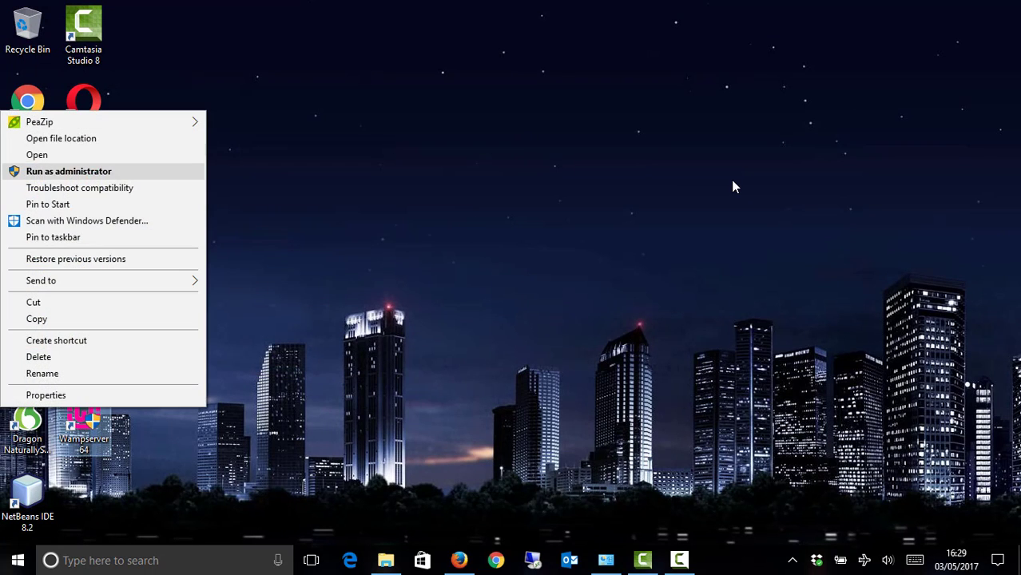
pyautogui.press('Return')
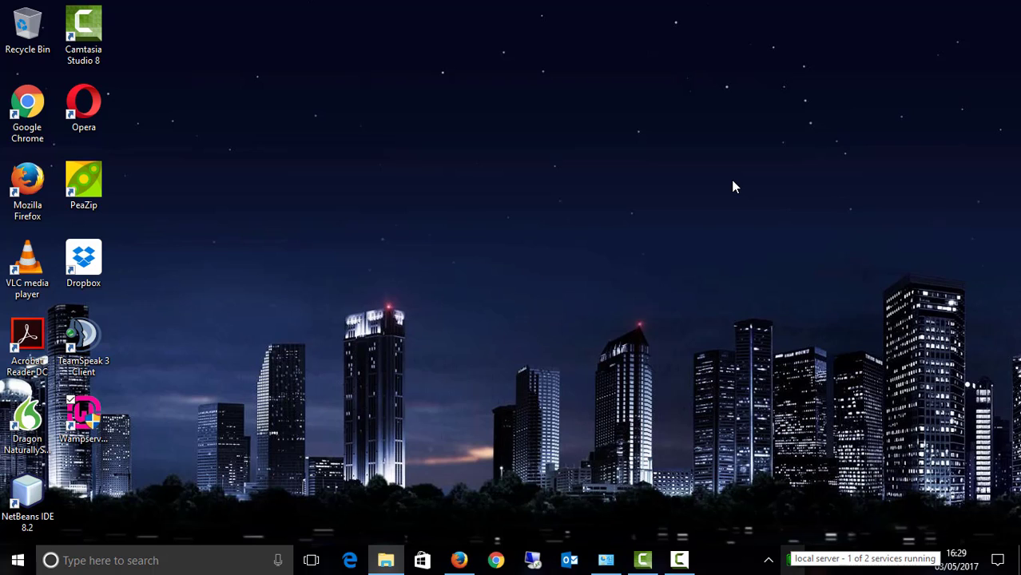
# Examine the tools WampServer offers for services, ports and logs, and close the list
pyautogui.rightClick(796, 560)
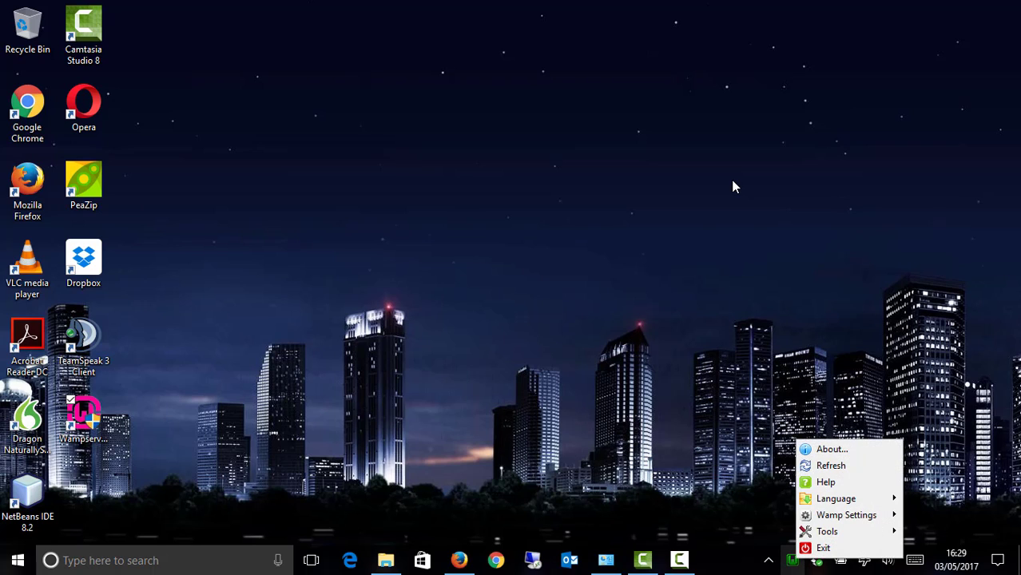
pyautogui.moveTo(827, 532)
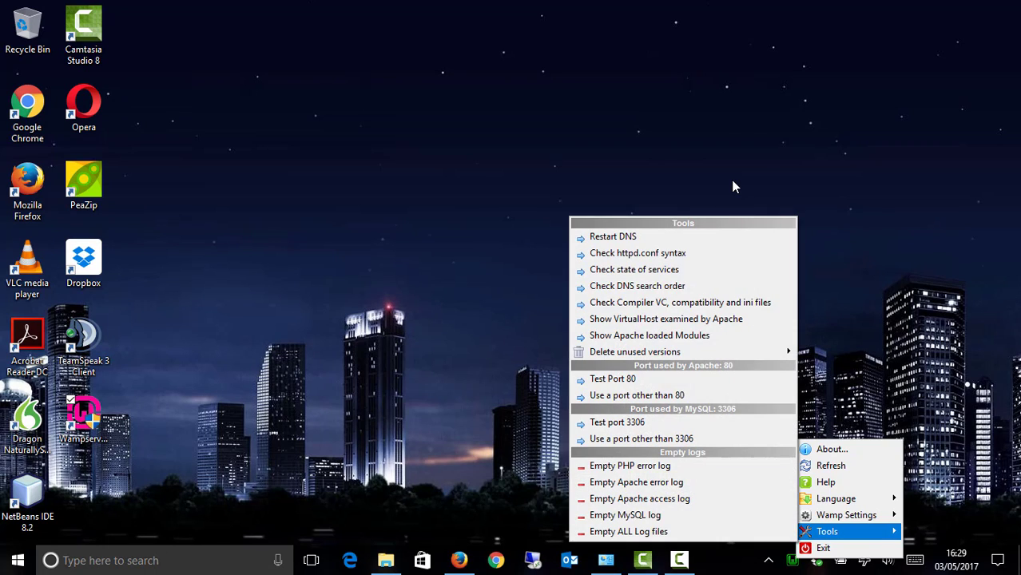
pyautogui.click(735, 187)
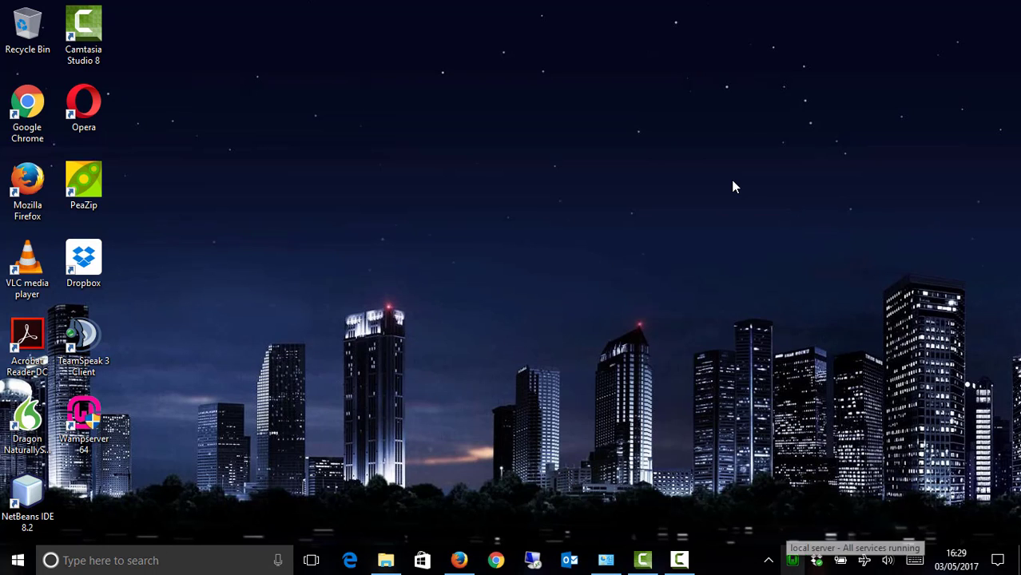
# Switch WampServer's active PHP version to 7.0.1
pyautogui.click(793, 560)
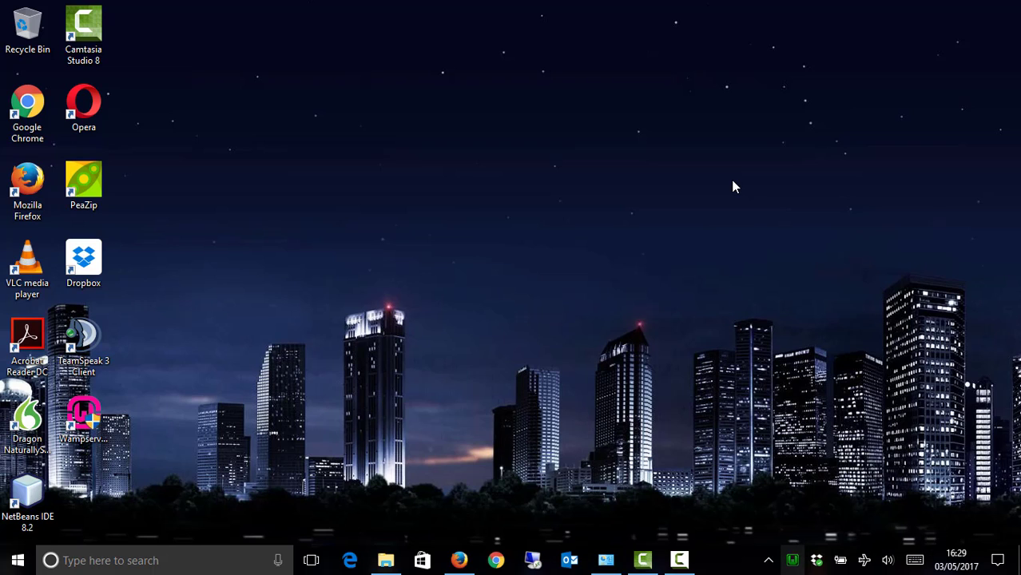
pyautogui.press('Right')
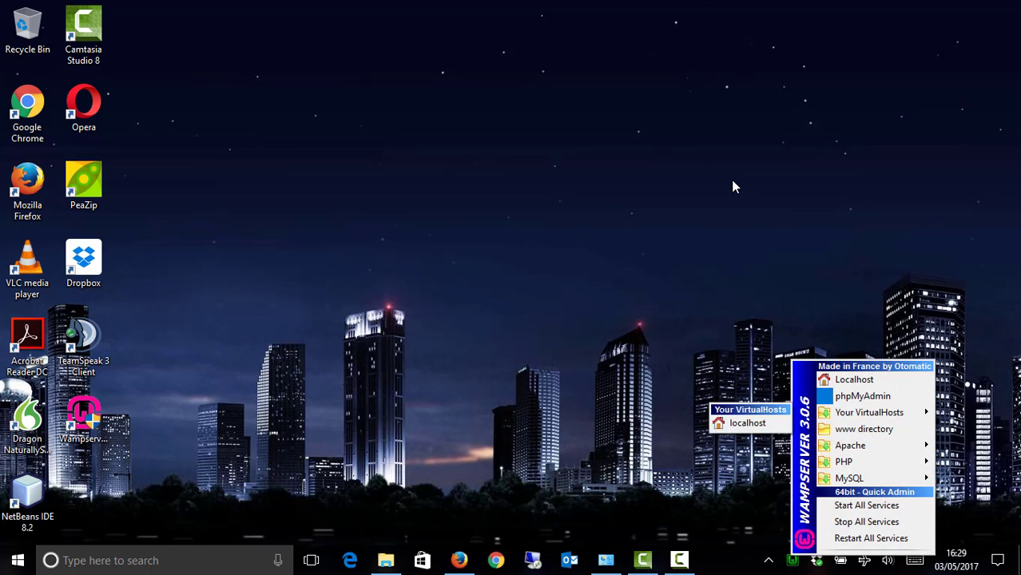
pyautogui.press('Left')
pyautogui.press('Down')
pyautogui.press('Down')
pyautogui.press('Down')
pyautogui.press('Down')
pyautogui.press('Down')
pyautogui.press('Down')
pyautogui.press('Up')
pyautogui.press('Up')
pyautogui.press('Up')
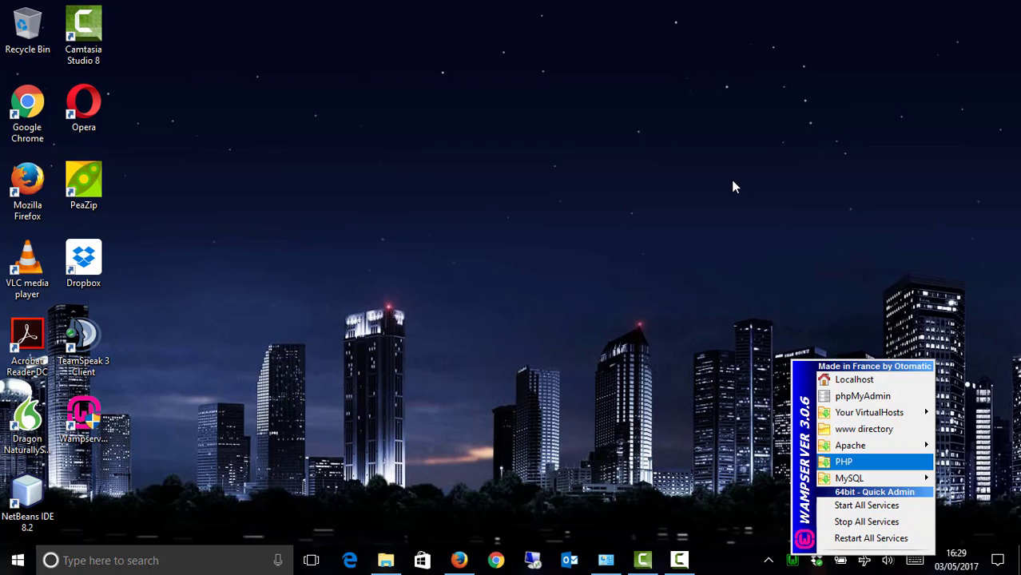
pyautogui.press('Right')
pyautogui.press('Down')
pyautogui.press('Right')
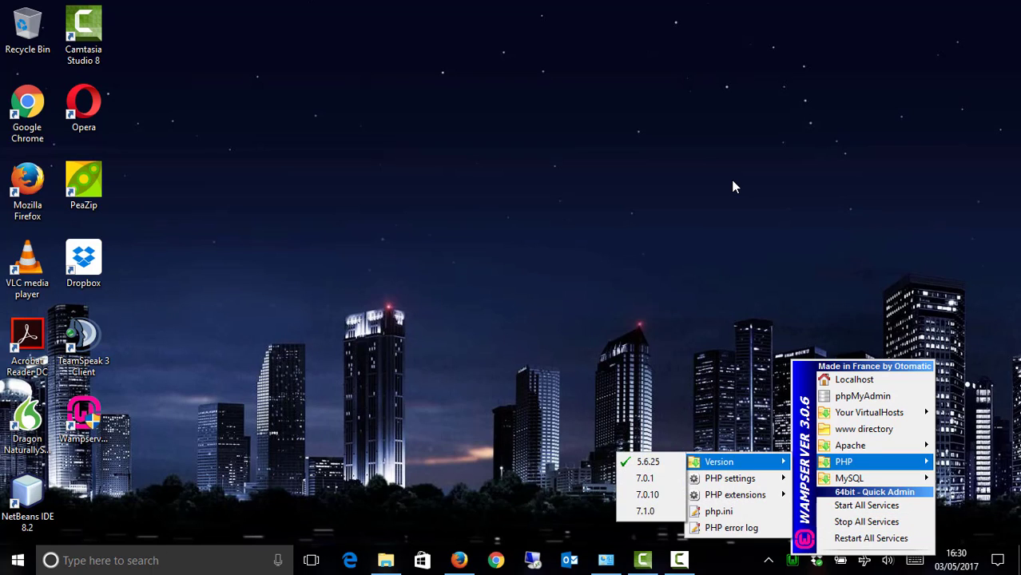
pyautogui.press('Right')
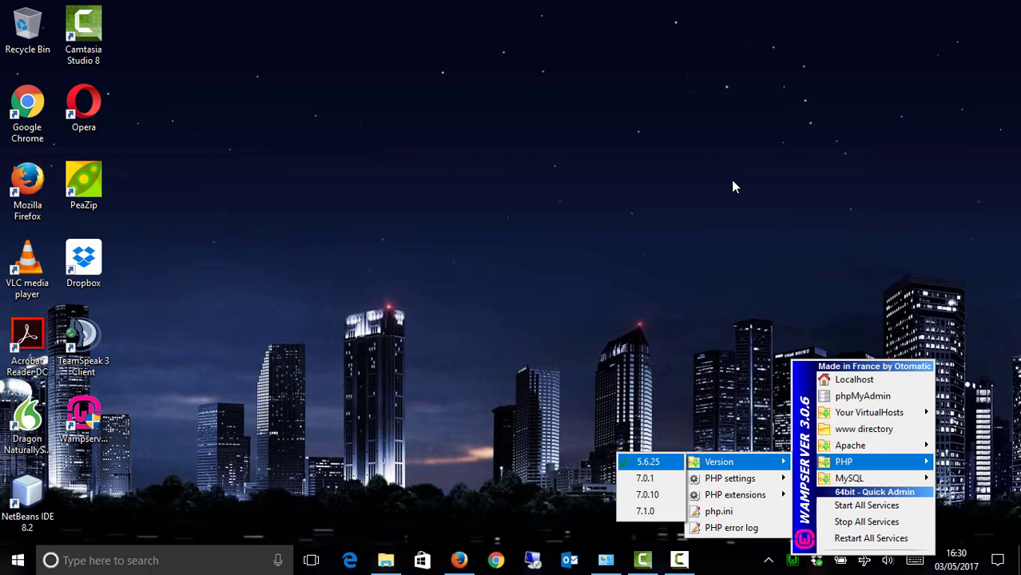
pyautogui.press('Down')
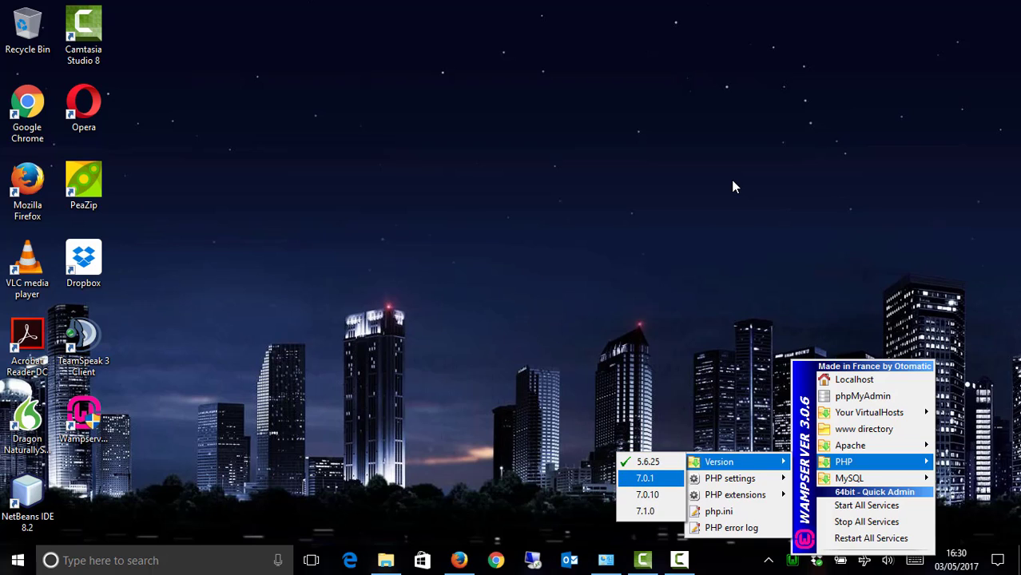
pyautogui.press('Return')
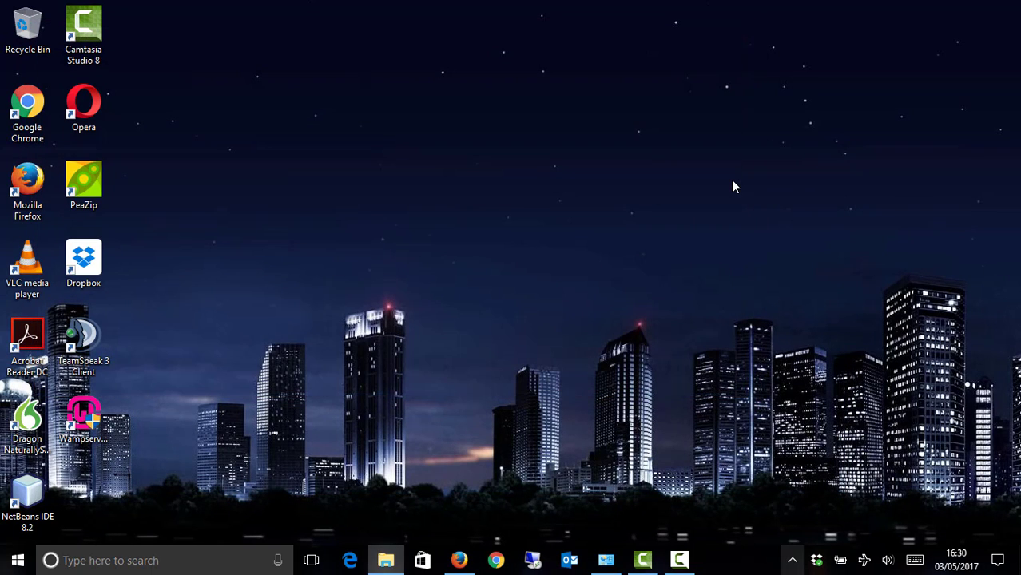
# Look over WampServer's service, port and log tools once more and close the list
pyautogui.click(792, 560)
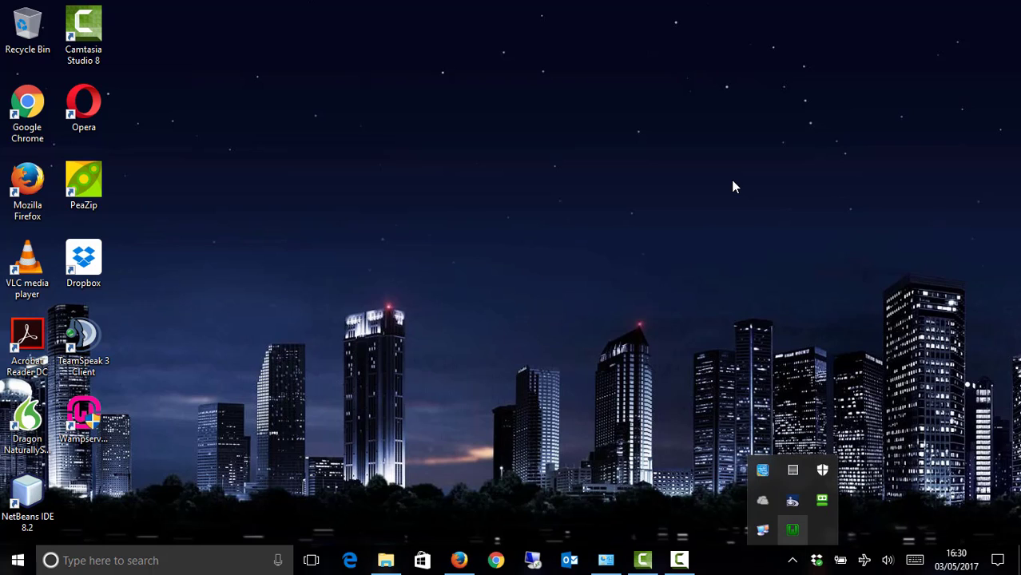
pyautogui.rightClick(793, 530)
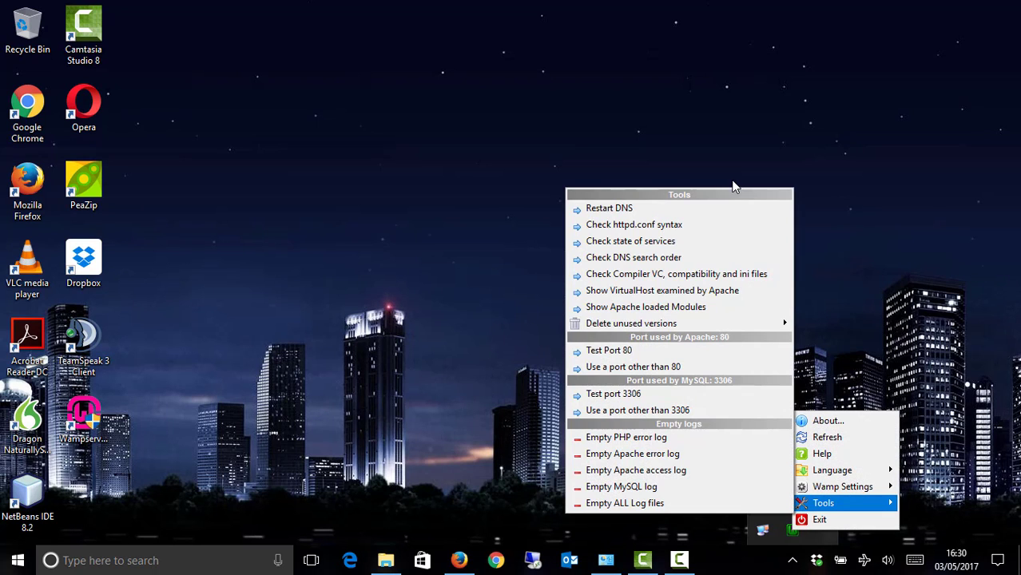
pyautogui.click(736, 186)
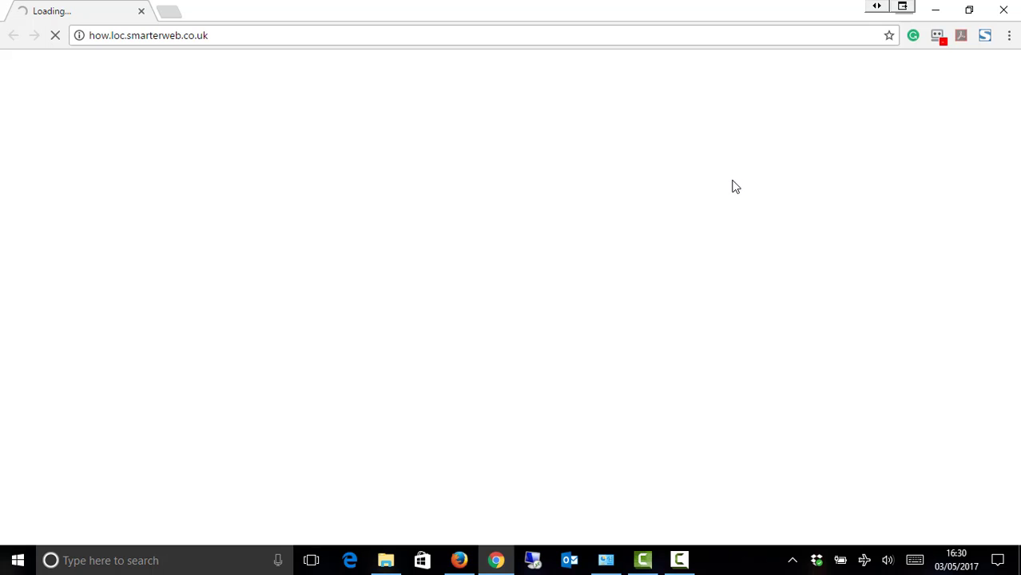
# Load localhost in Chrome in place of the address that is still loading
pyautogui.hotkey('ctrl', 'shift', 'Left')
pyautogui.hotkey('ctrl', 'shift', 'Left')
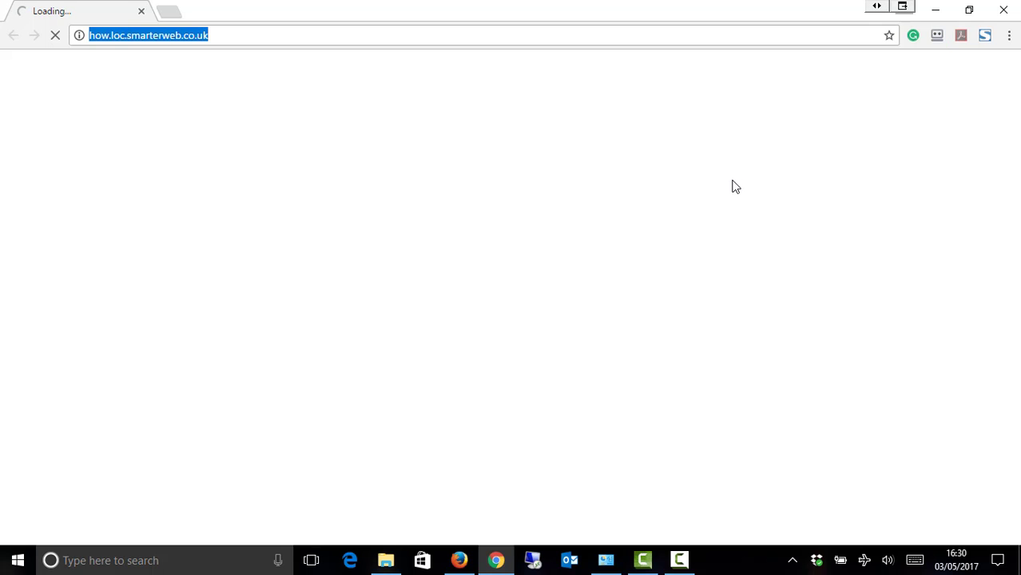
pyautogui.write('localhost')
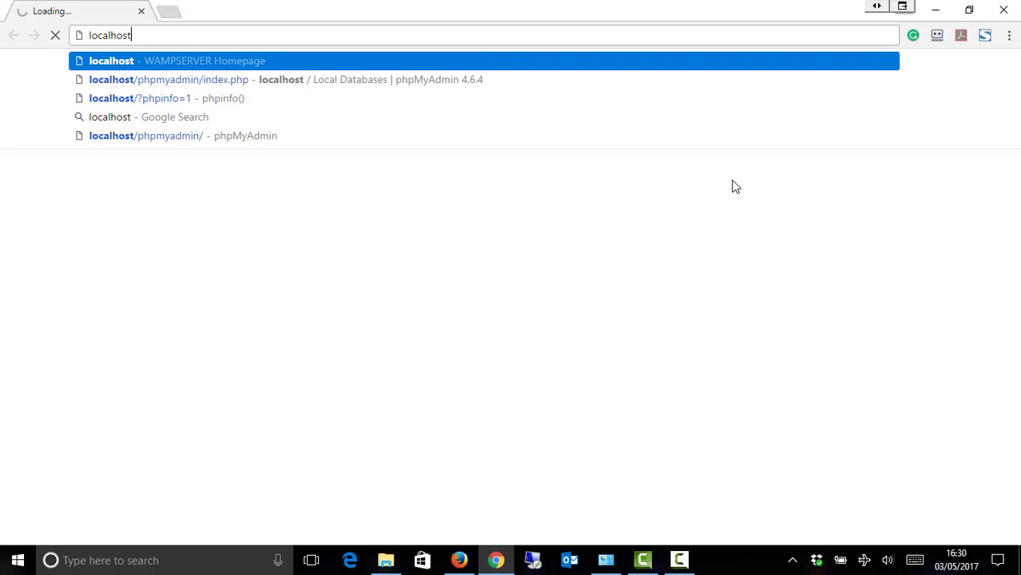
pyautogui.press('Return')
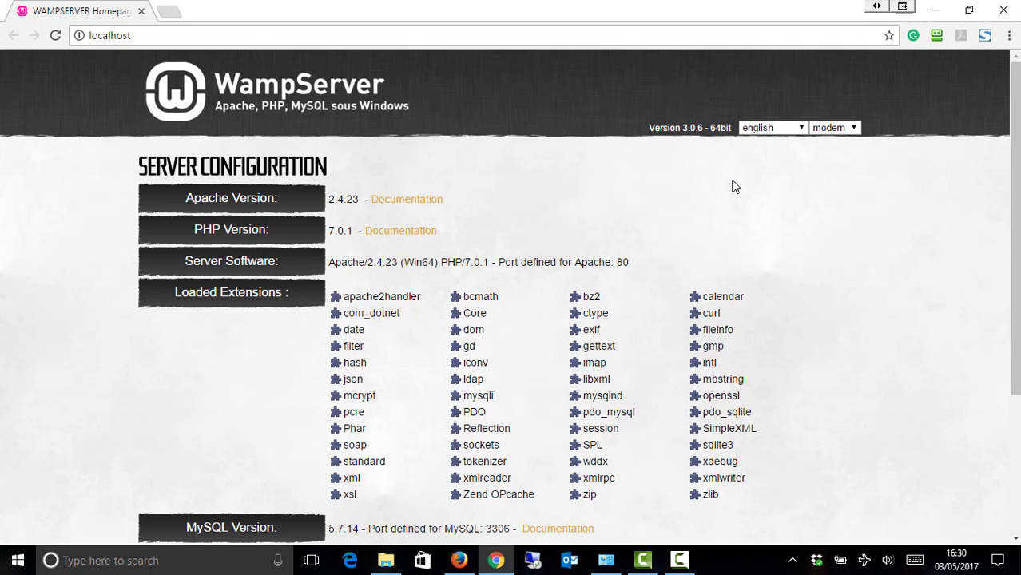
# View the phpinfo() page linked from the WampServer homepage and return to the homepage's server configuration
pyautogui.scroll(-5, 735, 186)
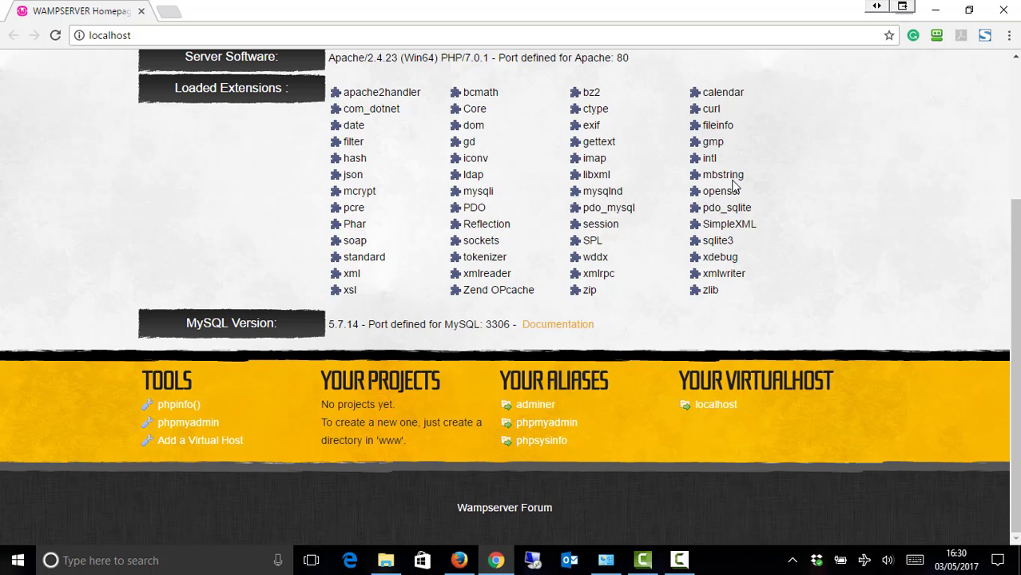
pyautogui.click(179, 405)
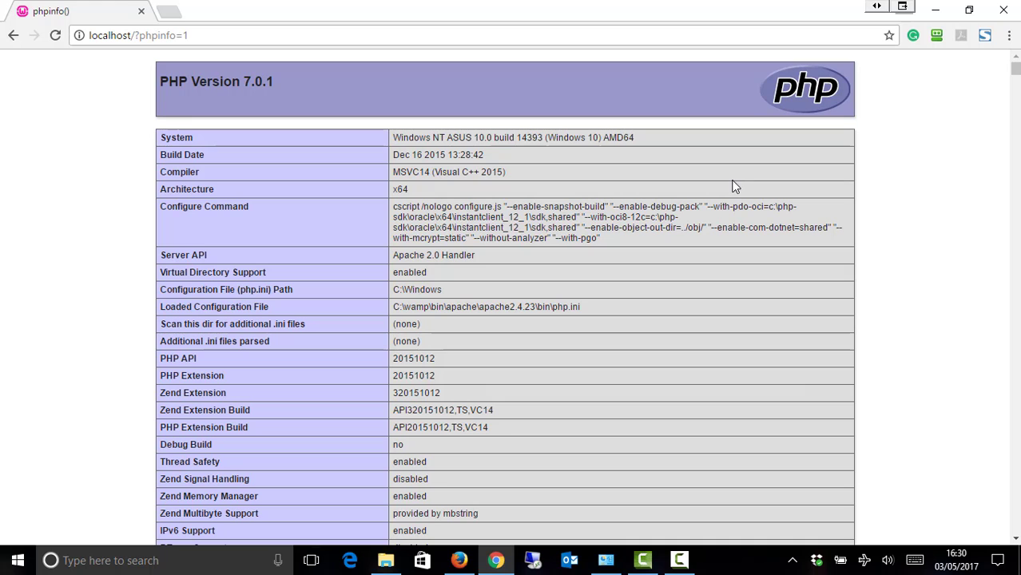
pyautogui.hotkey('alt', 'Left')
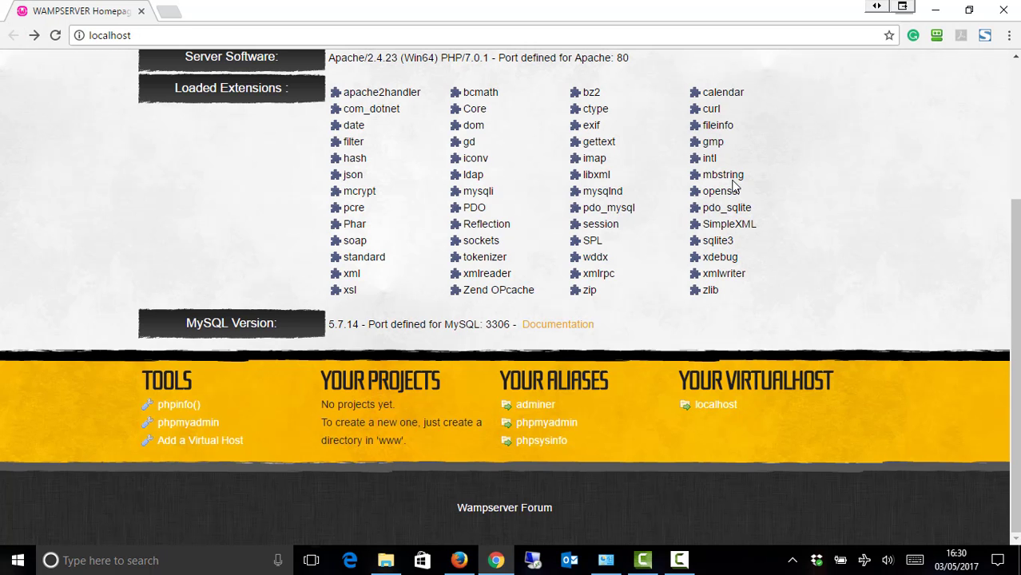
pyautogui.scroll(2, 736, 186)
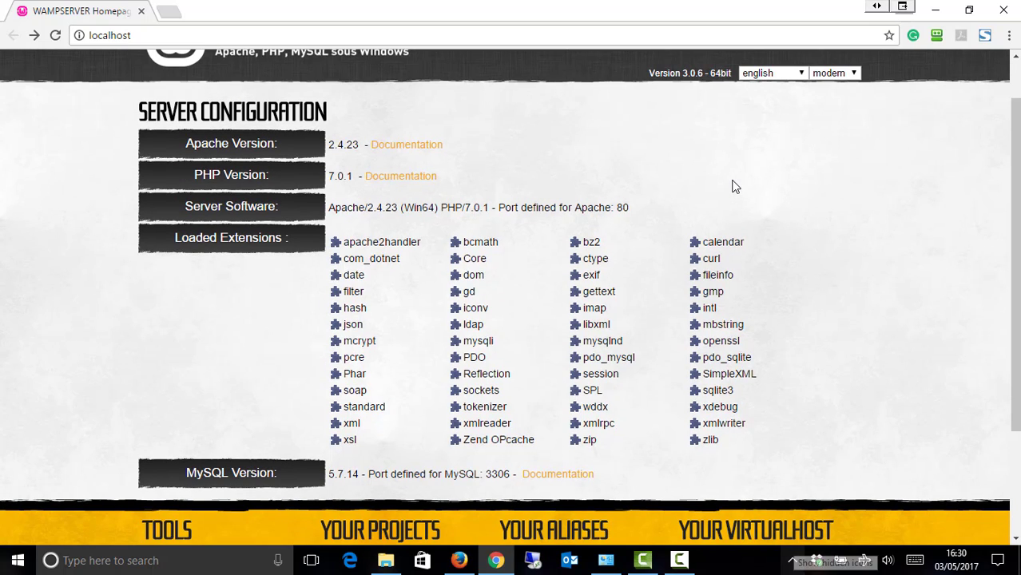
# Check which PHP version is selected in WampServer's list of installed PHP versions, and close the list
pyautogui.click(792, 560)
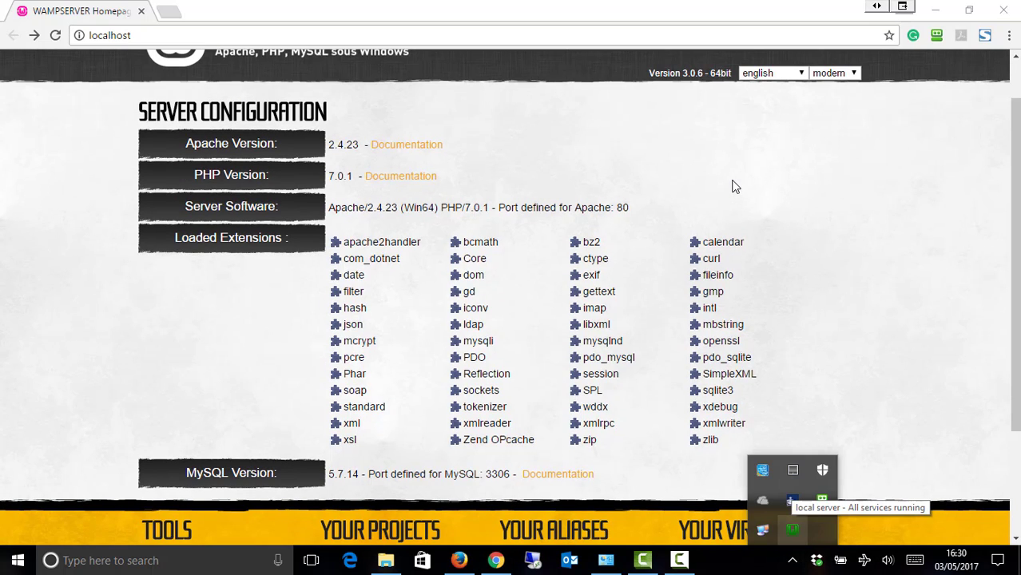
pyautogui.click(793, 530)
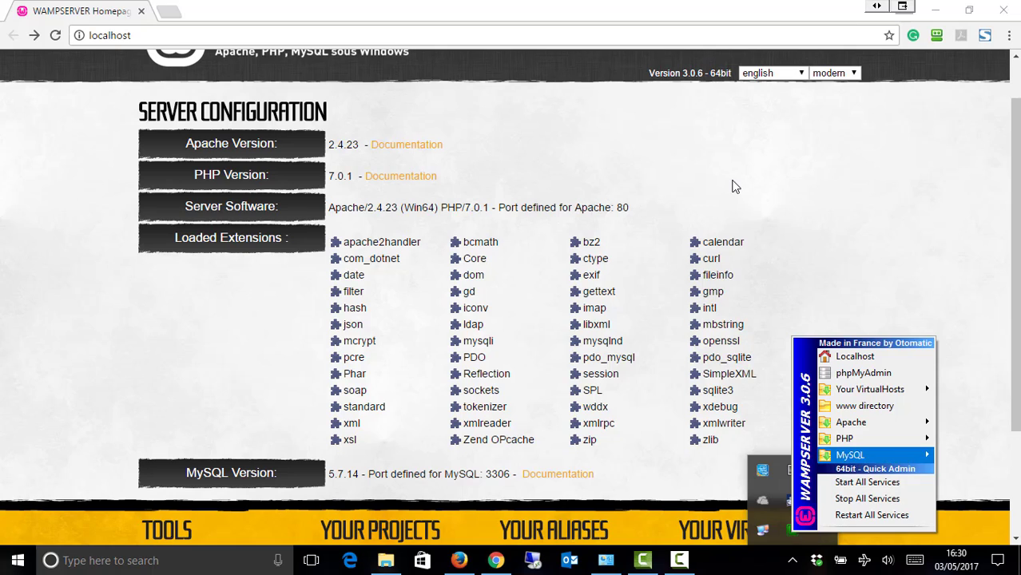
pyautogui.moveTo(845, 439)
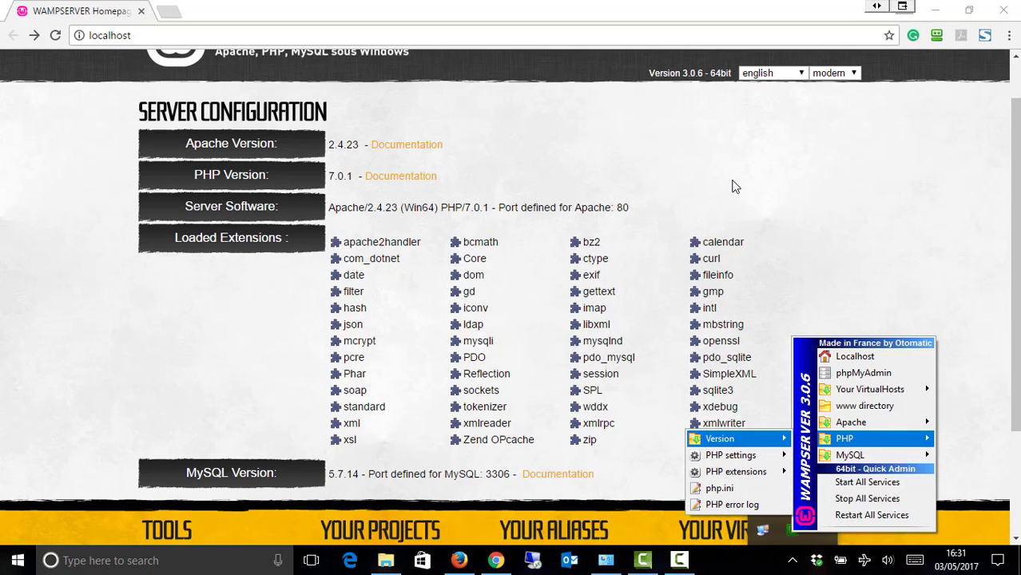
pyautogui.moveTo(720, 438)
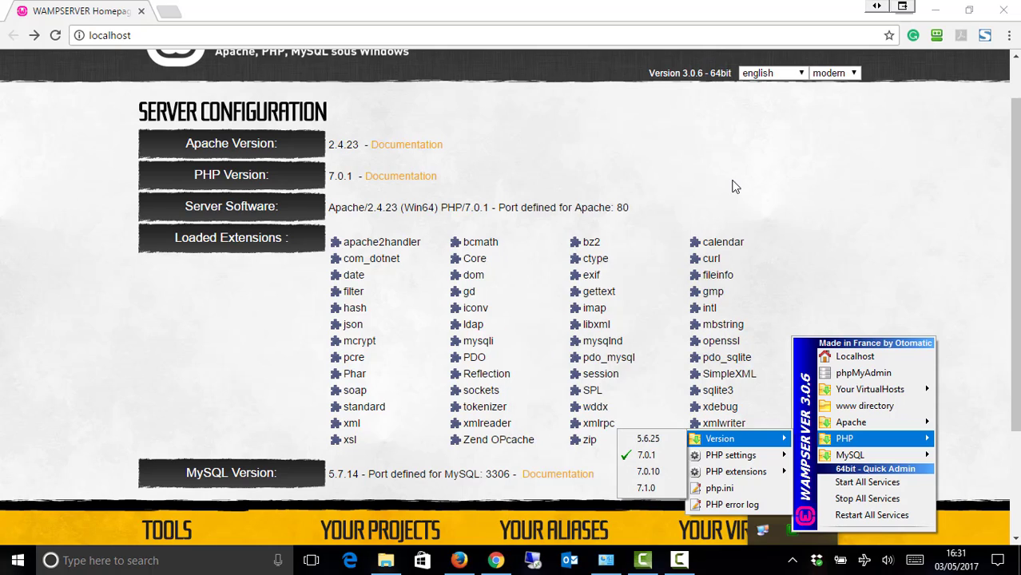
pyautogui.click(736, 186)
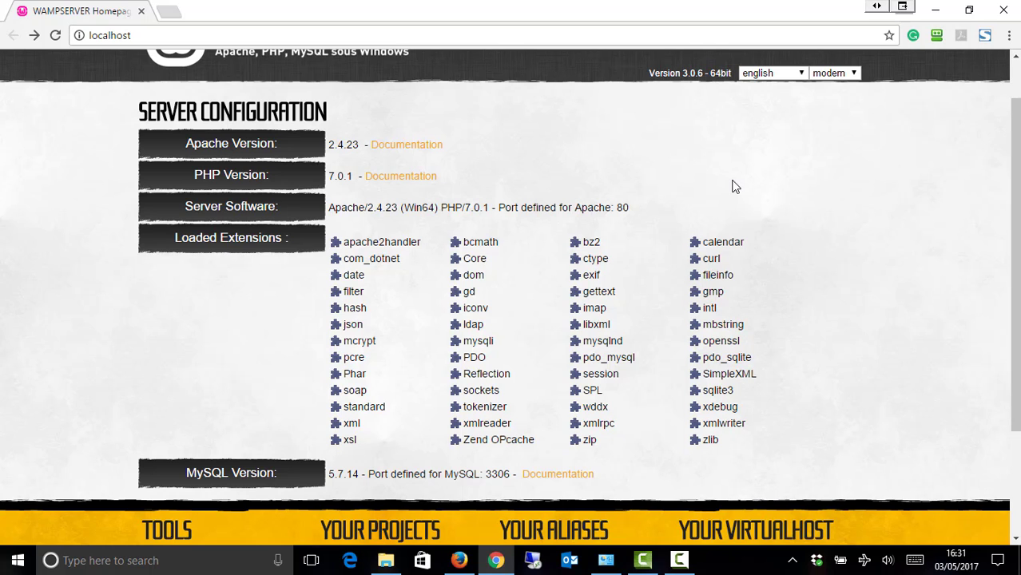
# Look through the WampServer homepage's server configuration and return to the desktop
pyautogui.scroll(-3, 736, 186)
pyautogui.scroll(3, 737, 186)
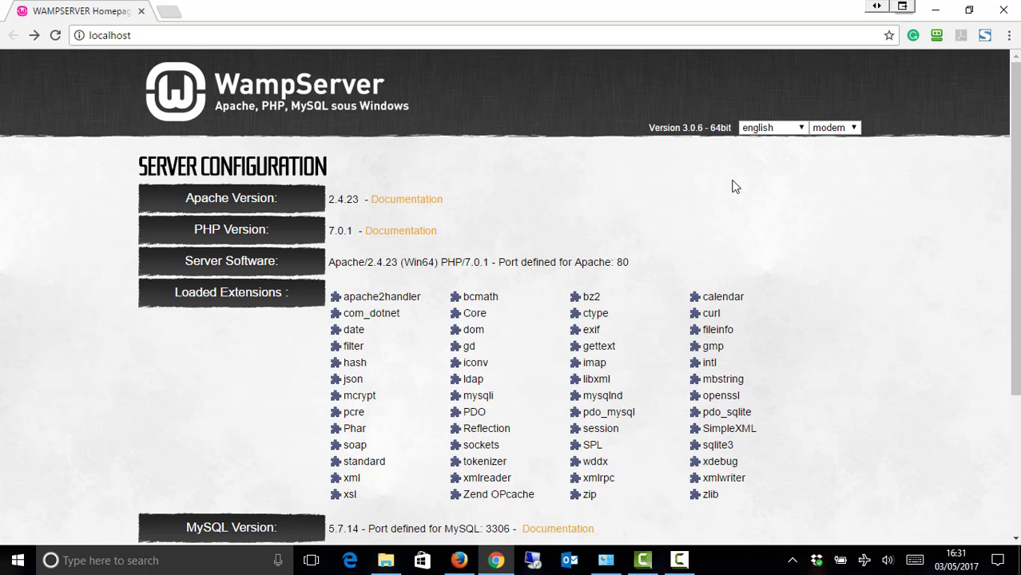
pyautogui.press('super+d')
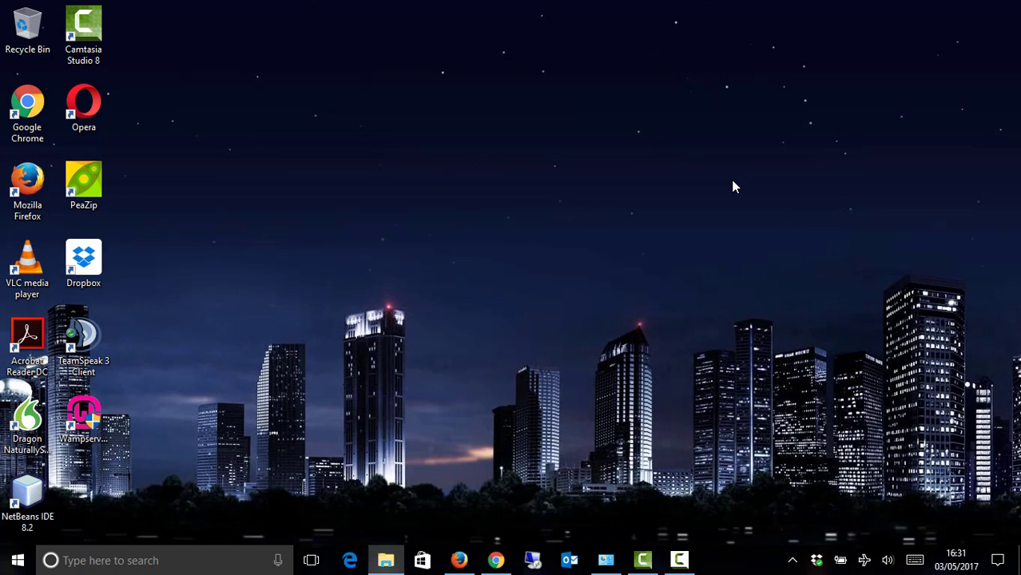